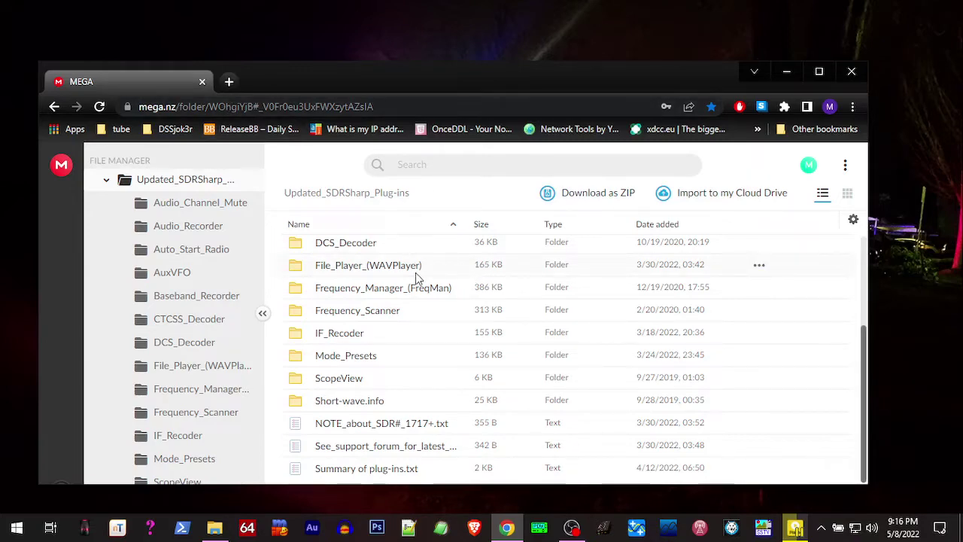
Scroll through the MEGA Updated_SDRSharp_Plug-ins folder listing
{"action": "scroll", "coordinate": [413, 279], "scroll_direction": "up", "scroll_amount": 3}
{"action": "scroll", "coordinate": [415, 350], "scroll_direction": "down", "scroll_amount": 2}
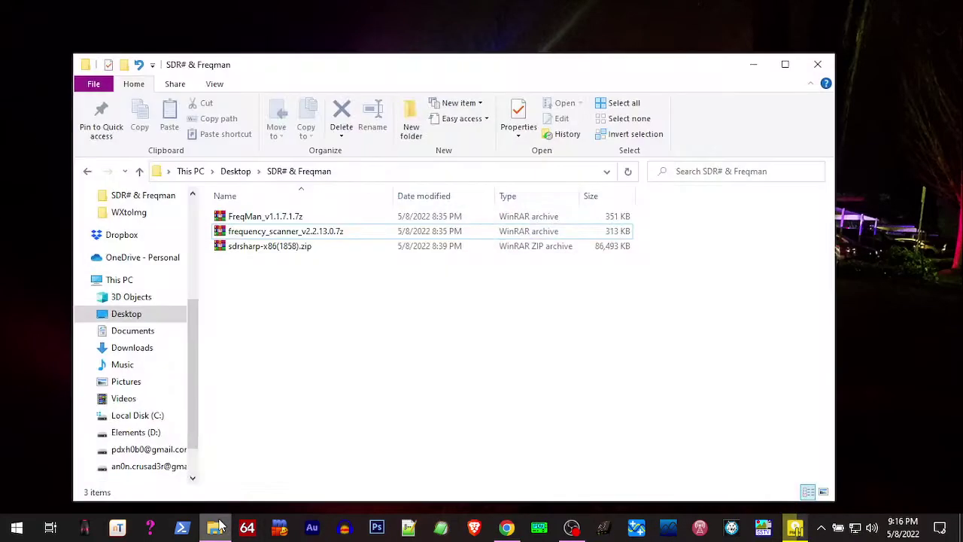
Extract sdrsharp-x86(1858).zip into its own folder and run install-rtlsdr.bat from it
{"action": "left_click", "coordinate": [284, 247]}
{"action": "right_click", "coordinate": [284, 247]}
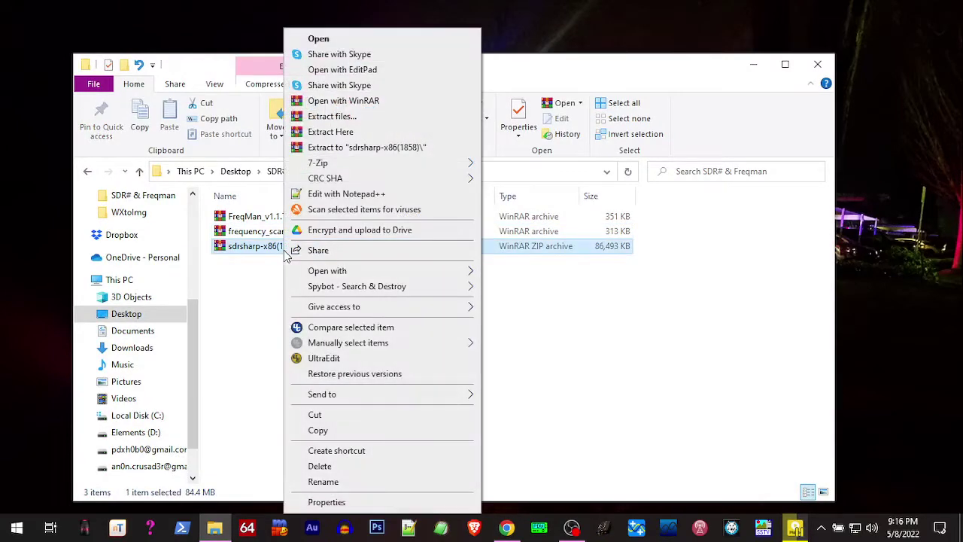
{"action": "left_click", "coordinate": [344, 148]}
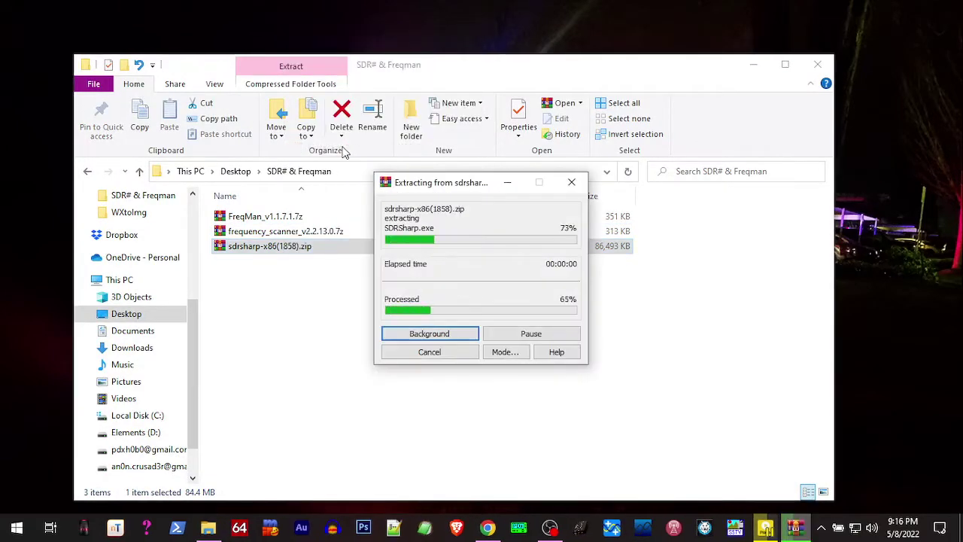
{"action": "double_click", "coordinate": [262, 219]}
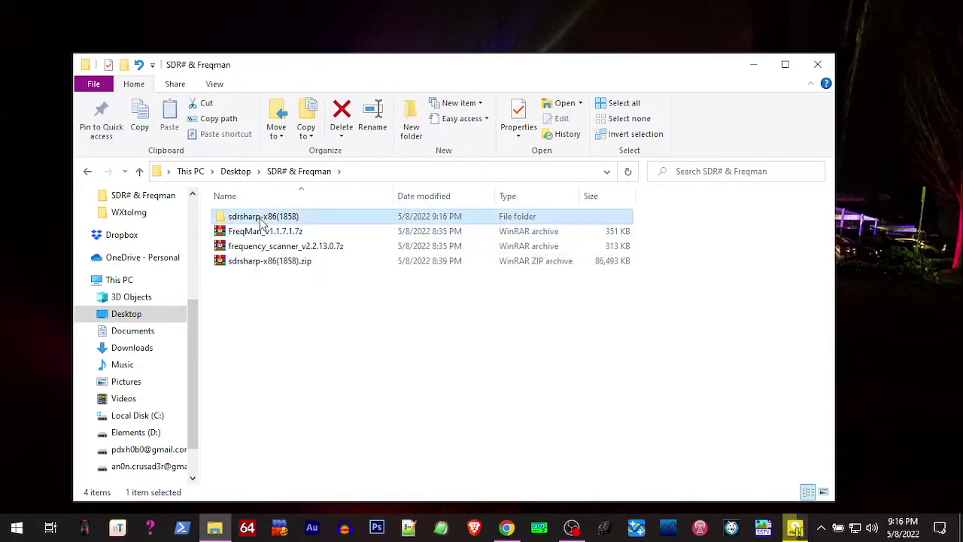
{"action": "double_click", "coordinate": [258, 335]}
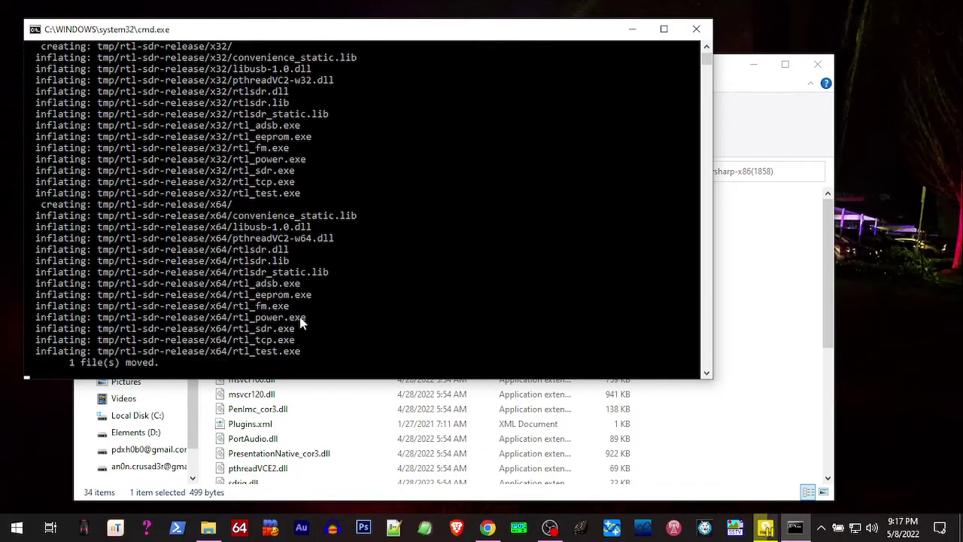
Dismiss the completed install-rtlsdr.bat window and start SDRSharp.exe from sdrsharp-x86(1858)
{"action": "left_click", "coordinate": [392, 317]}
{"action": "key", "text": "Return"}
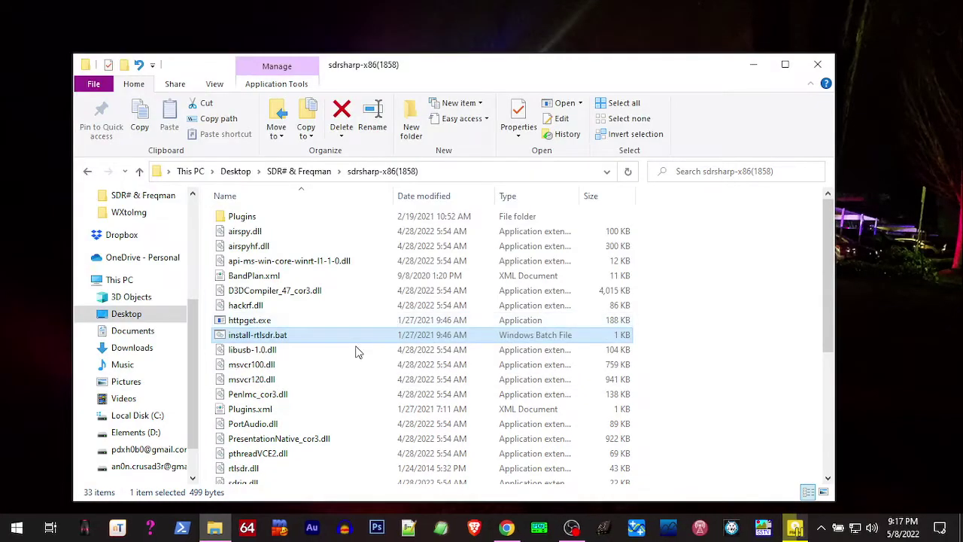
{"action": "scroll", "coordinate": [276, 397], "scroll_direction": "down", "scroll_amount": 2}
{"action": "scroll", "coordinate": [276, 398], "scroll_direction": "down", "scroll_amount": 2}
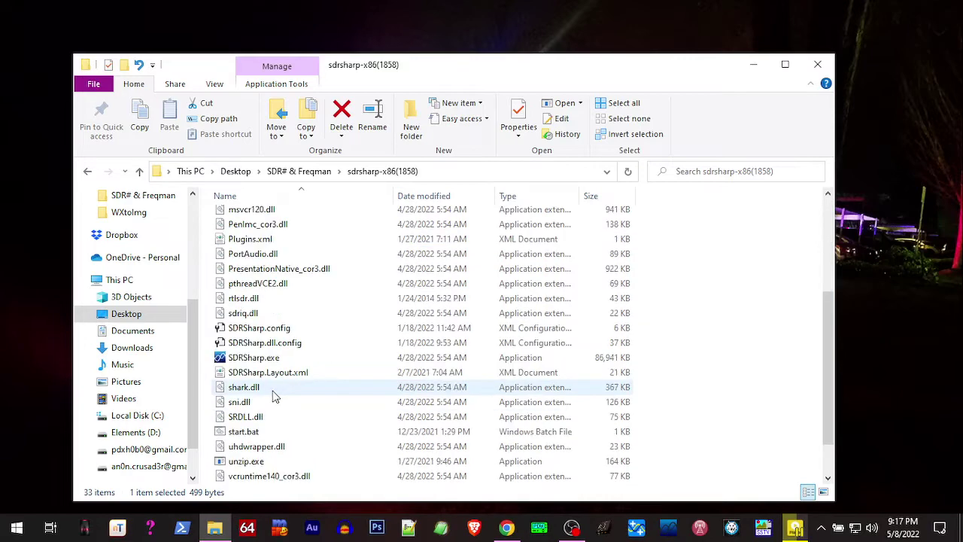
{"action": "double_click", "coordinate": [256, 358]}
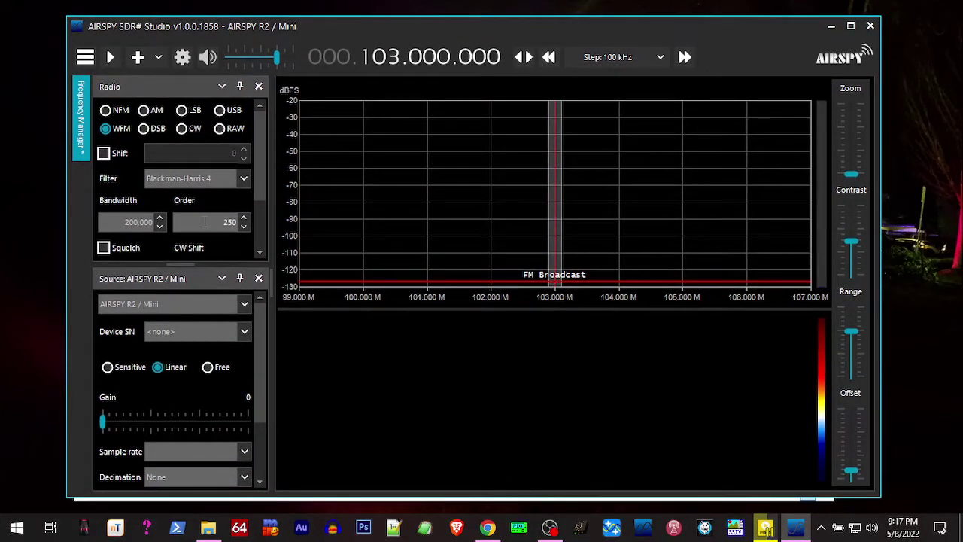
Set the signal source to RTL-SDR USB and close the Source panel
{"action": "left_click", "coordinate": [243, 305]}
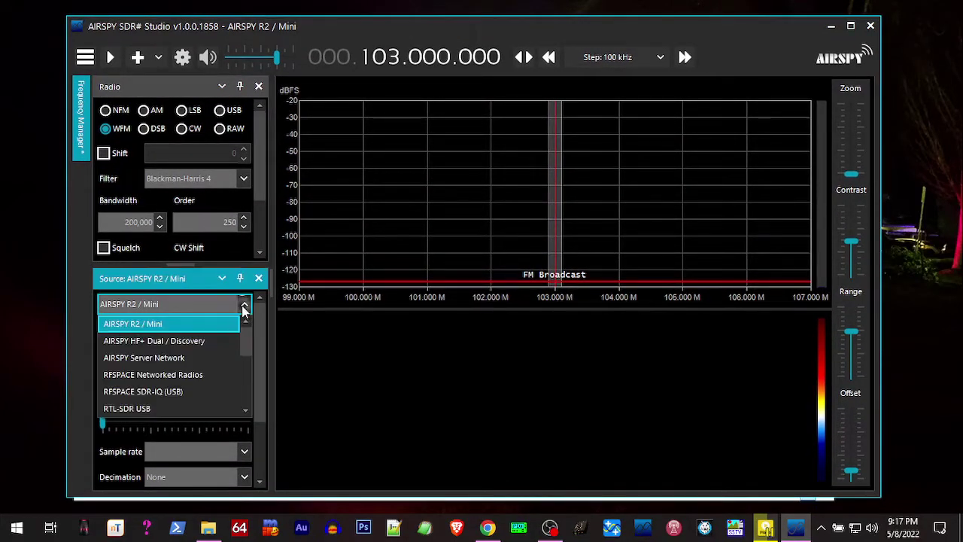
{"action": "left_click", "coordinate": [155, 407]}
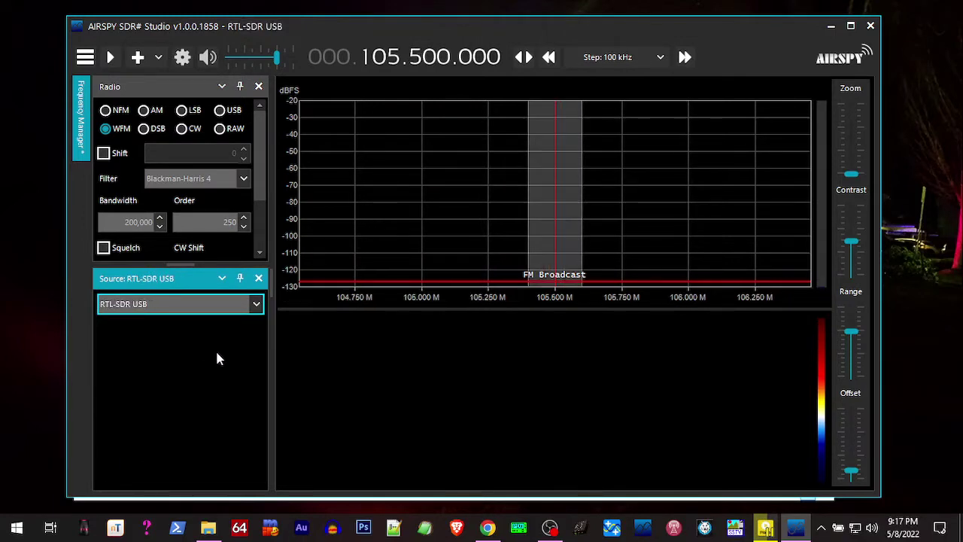
{"action": "left_click", "coordinate": [259, 280]}
Set the Radio panel to Auto Hide and close the Frequency Manager panel
{"action": "left_click", "coordinate": [224, 87]}
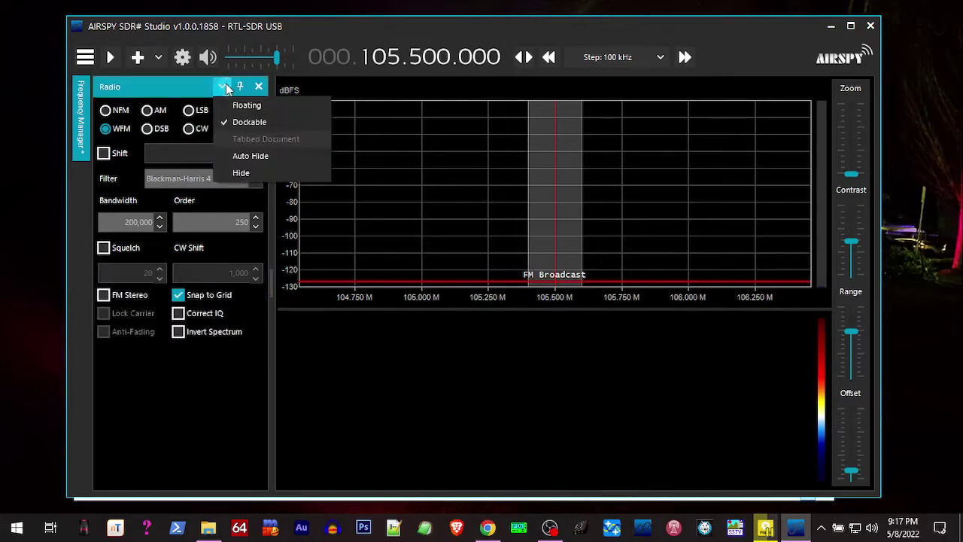
{"action": "left_click", "coordinate": [244, 156]}
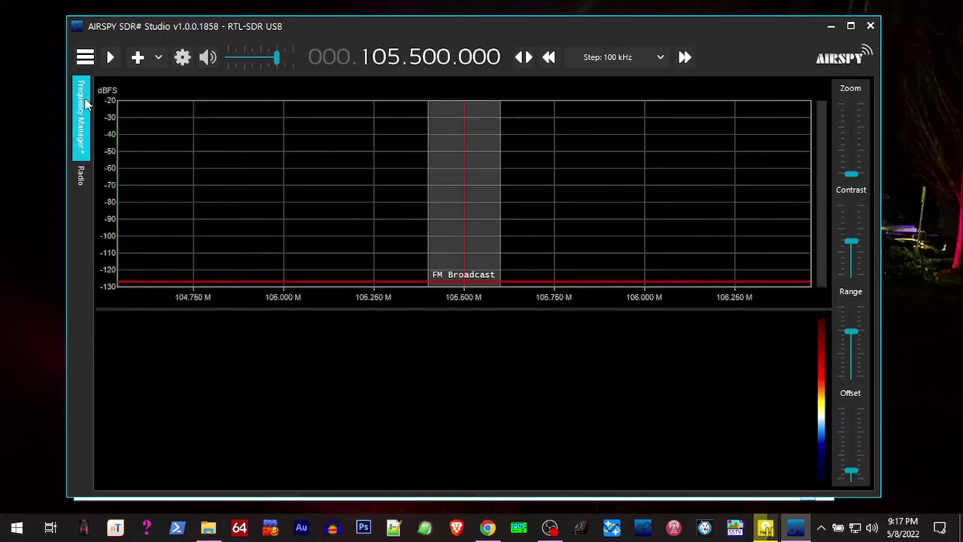
{"action": "mouse_move", "coordinate": [80, 182]}
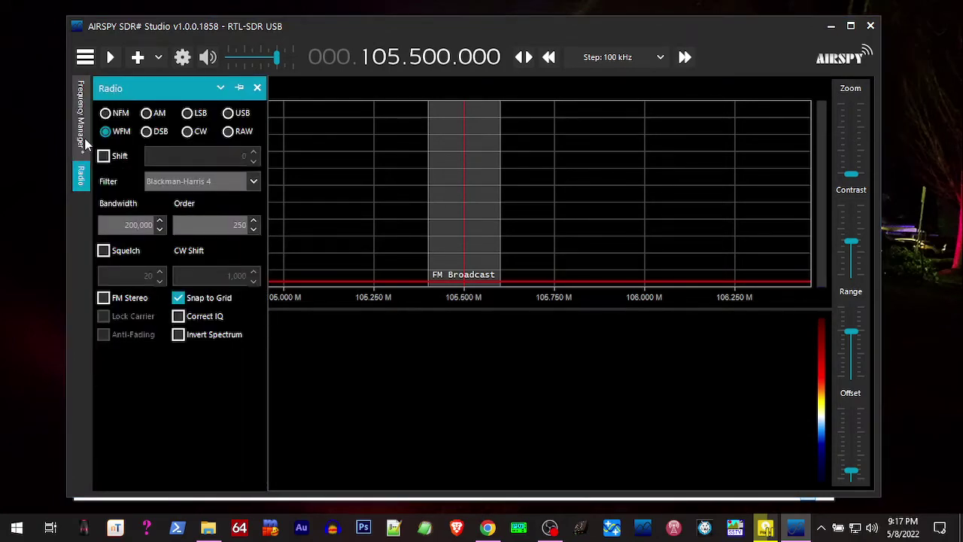
{"action": "mouse_move", "coordinate": [83, 138]}
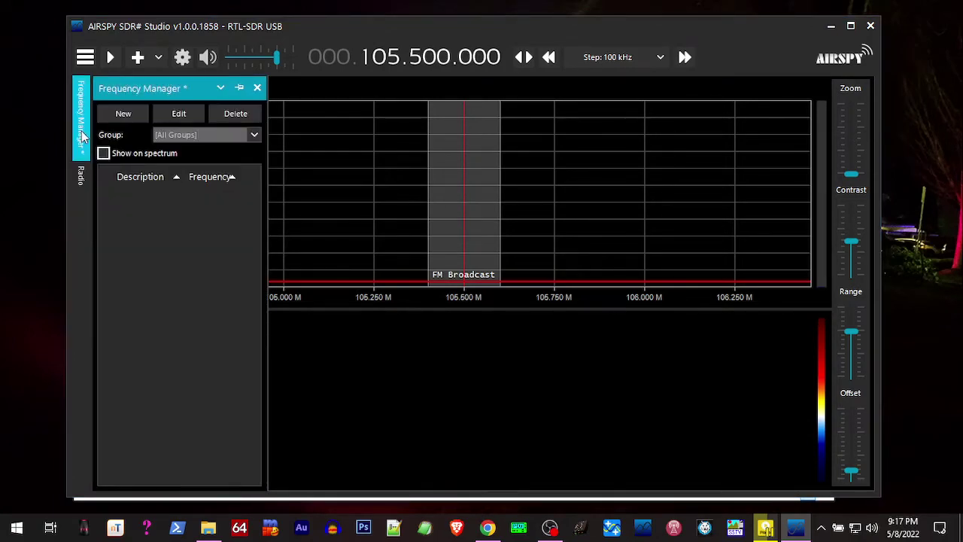
{"action": "left_click", "coordinate": [257, 88]}
Set NFM demodulation with bandwidth 12500, filter order 800 and squelch 46
{"action": "mouse_move", "coordinate": [81, 92]}
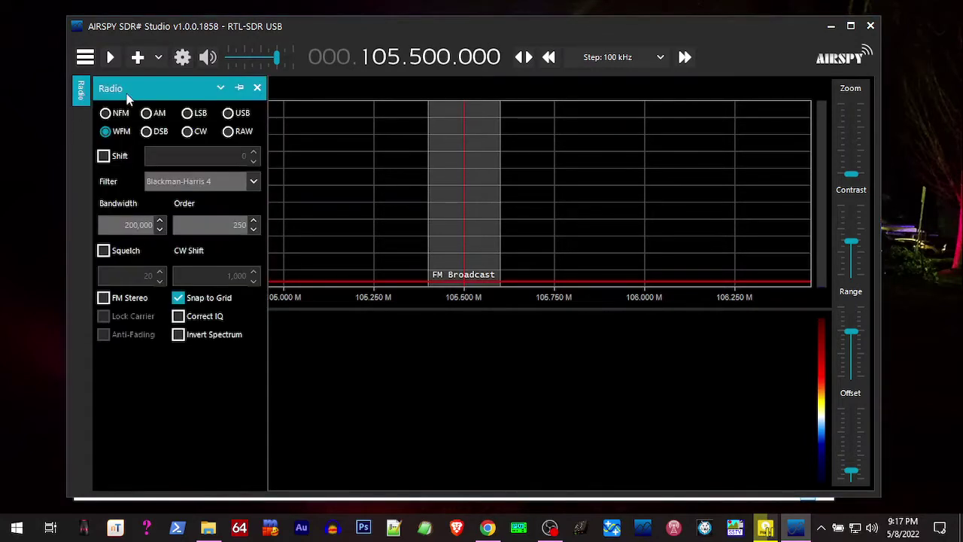
{"action": "left_click", "coordinate": [105, 114]}
{"action": "left_click", "coordinate": [142, 224]}
{"action": "type", "text": "12"}
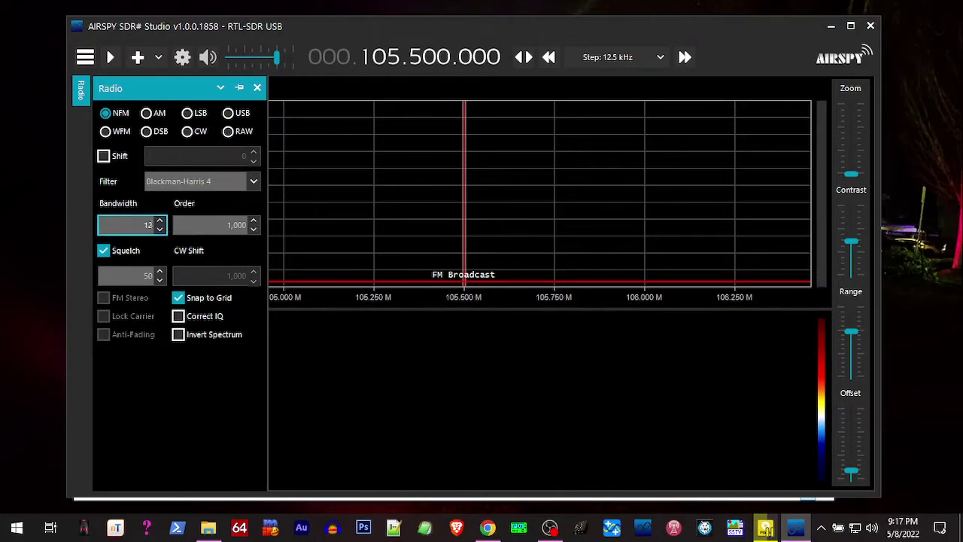
{"action": "type", "text": "500"}
{"action": "left_click", "coordinate": [208, 226]}
{"action": "type", "text": "800"}
{"action": "left_click", "coordinate": [159, 280]}
{"action": "left_click", "coordinate": [160, 280]}
{"action": "left_click", "coordinate": [160, 280]}
{"action": "left_click", "coordinate": [160, 280]}
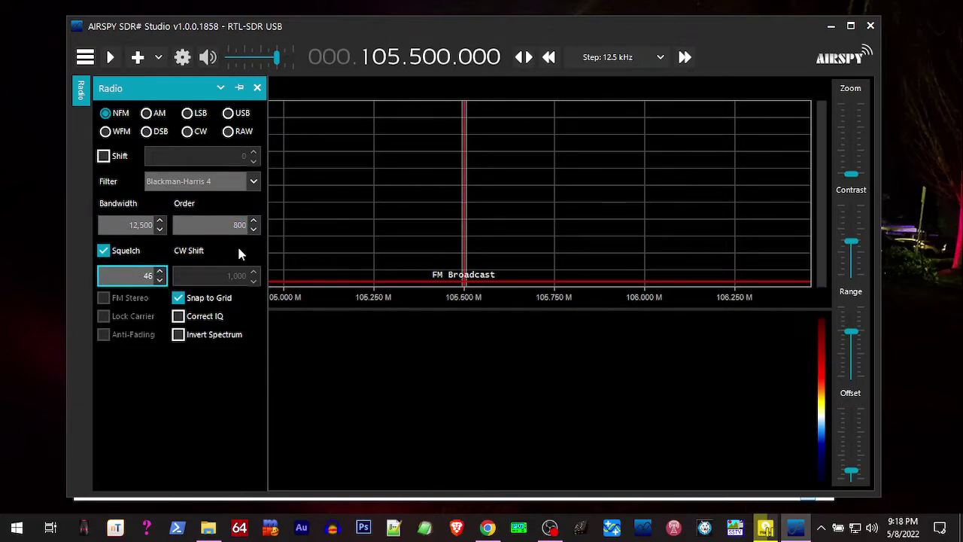
Adjust the Contrast, Range and Offset sliders so the spectrum spans -40 to -80 dBFS
{"action": "left_click_drag", "start_coordinate": [848, 241], "coordinate": [857, 270]}
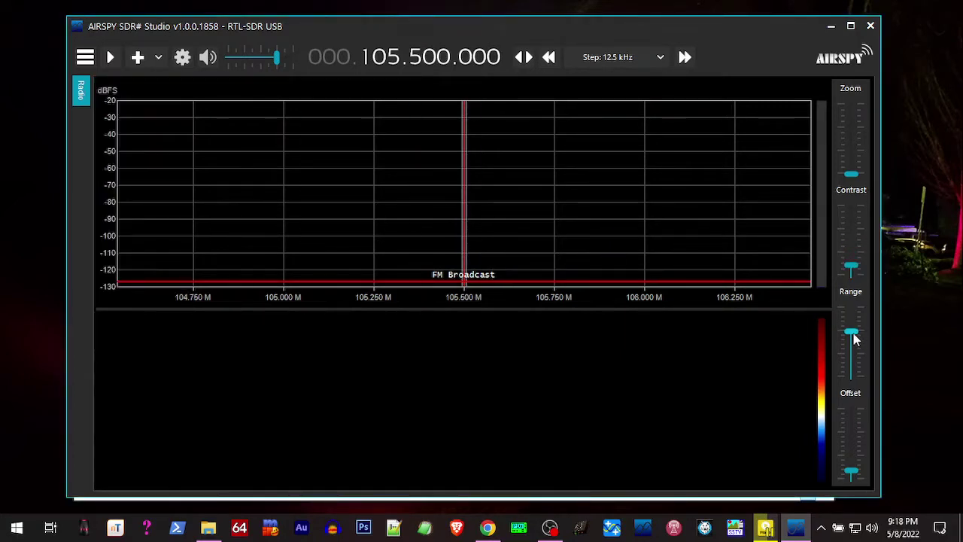
{"action": "scroll", "coordinate": [859, 348], "scroll_direction": "up", "scroll_amount": 3}
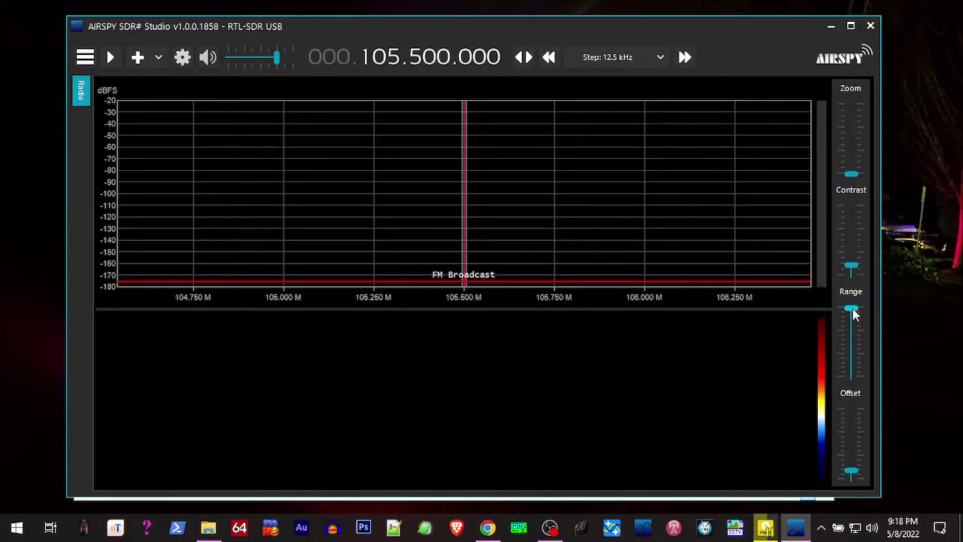
{"action": "left_click_drag", "start_coordinate": [853, 310], "coordinate": [856, 359]}
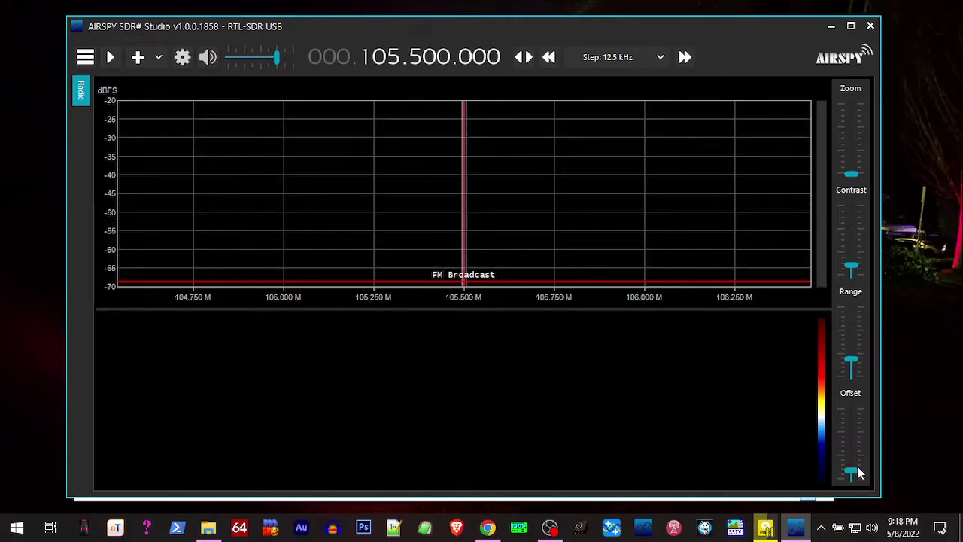
{"action": "scroll", "coordinate": [859, 472], "scroll_direction": "up", "scroll_amount": 3}
{"action": "left_click_drag", "start_coordinate": [853, 450], "coordinate": [855, 461]}
{"action": "left_click_drag", "start_coordinate": [853, 361], "coordinate": [855, 366]}
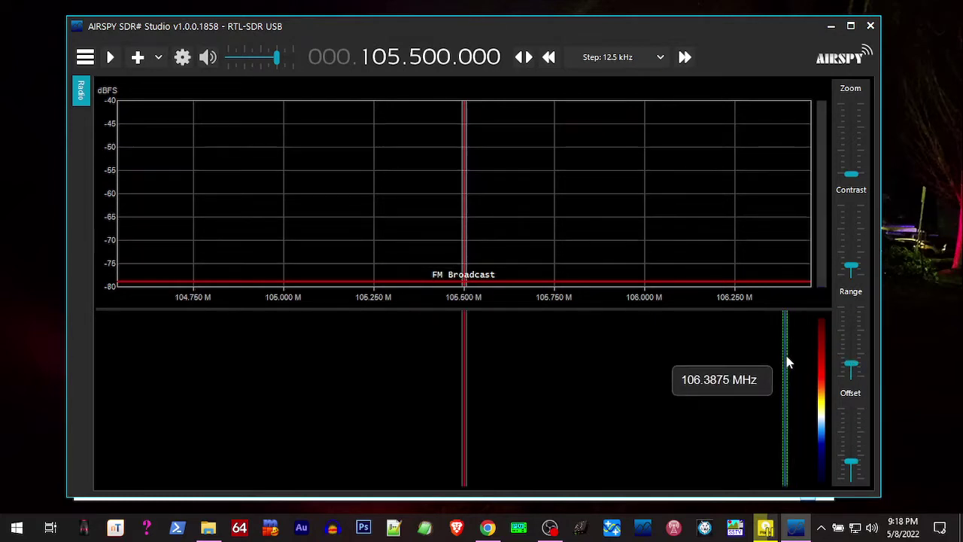
Show the Audio panel and set its output to [MME] CABLE-A Input
{"action": "left_click", "coordinate": [85, 57]}
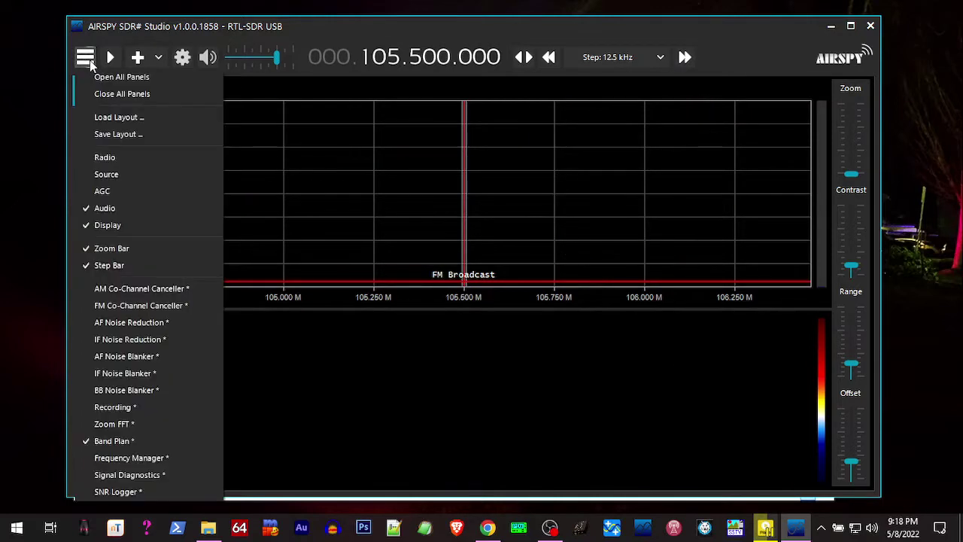
{"action": "left_click", "coordinate": [138, 209]}
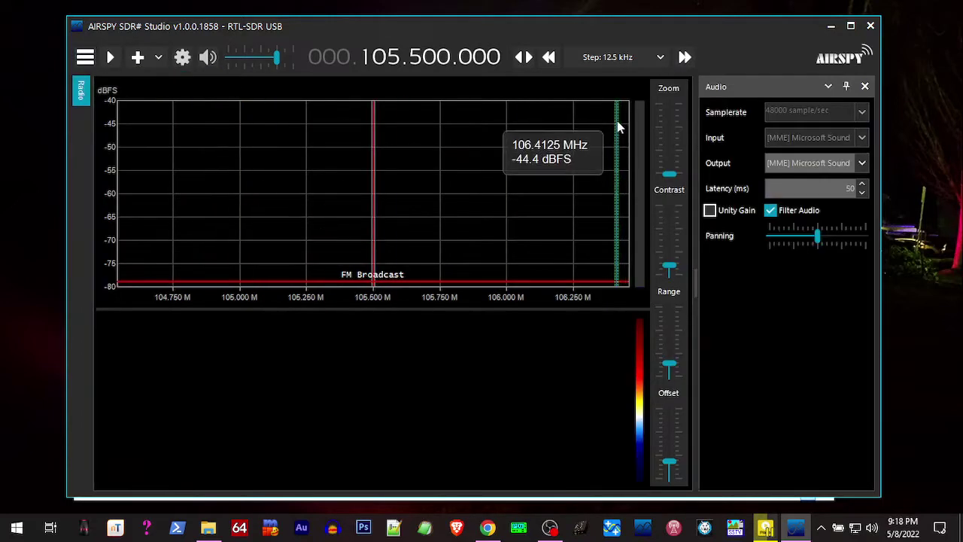
{"action": "left_click", "coordinate": [861, 164]}
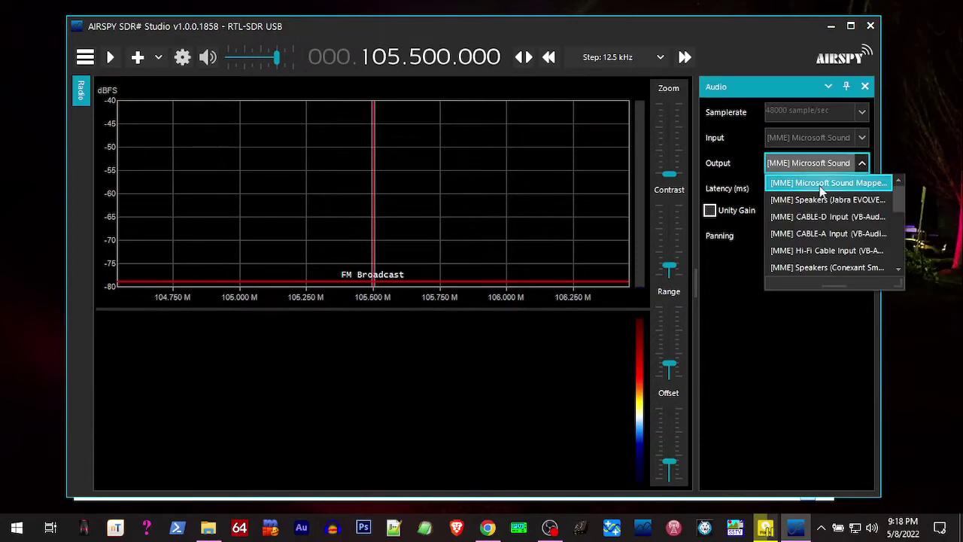
{"action": "left_click", "coordinate": [812, 233]}
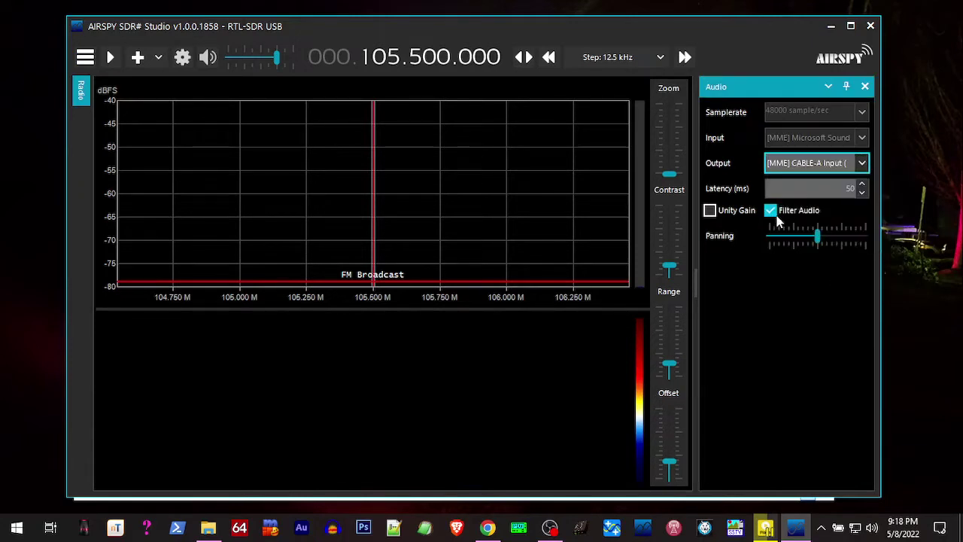
Set the Audio panel to Auto Hide
{"action": "left_click", "coordinate": [827, 87]}
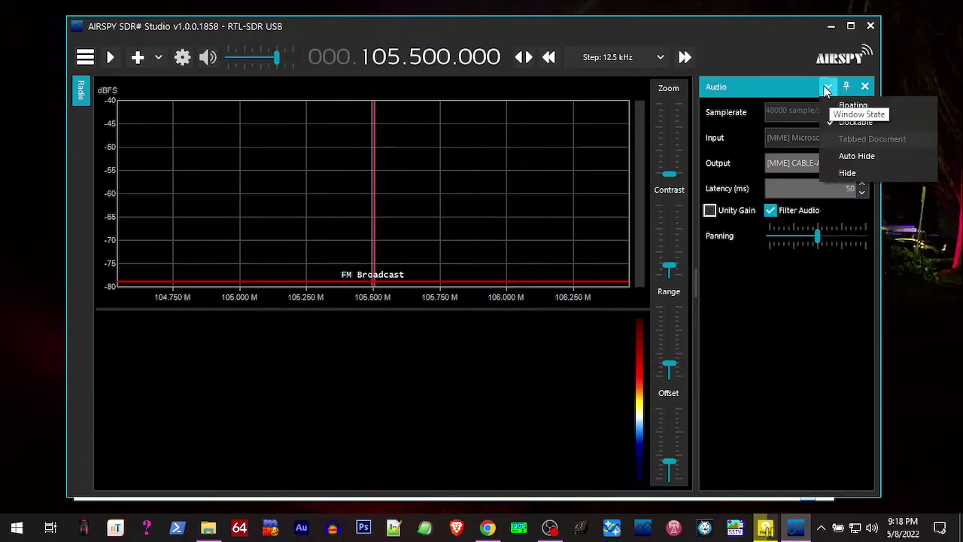
{"action": "left_click", "coordinate": [853, 158]}
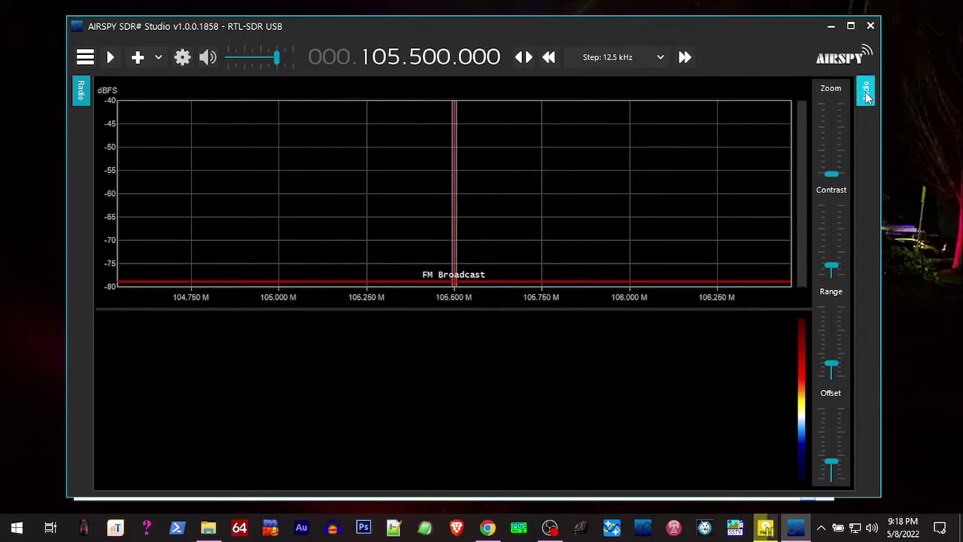
{"action": "mouse_move", "coordinate": [866, 93]}
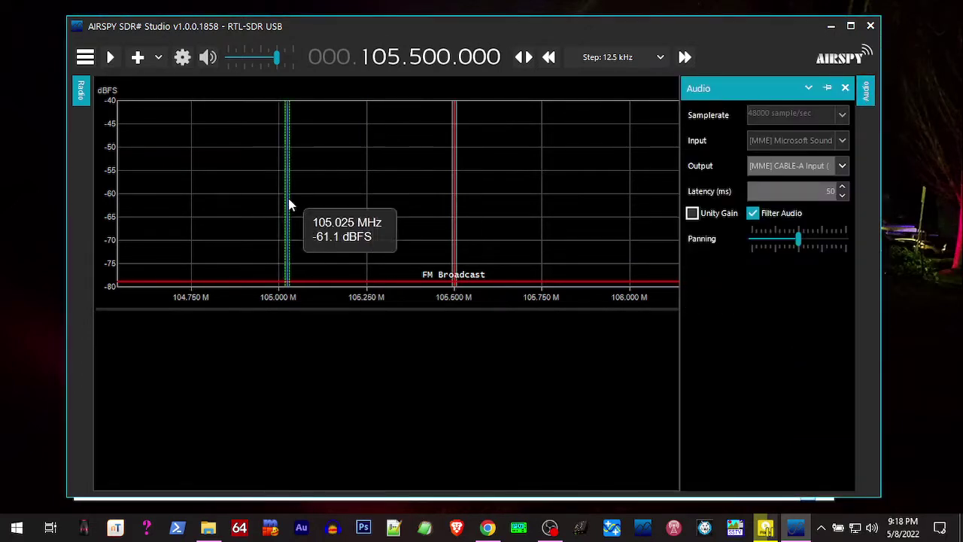
{"action": "mouse_move", "coordinate": [87, 96]}
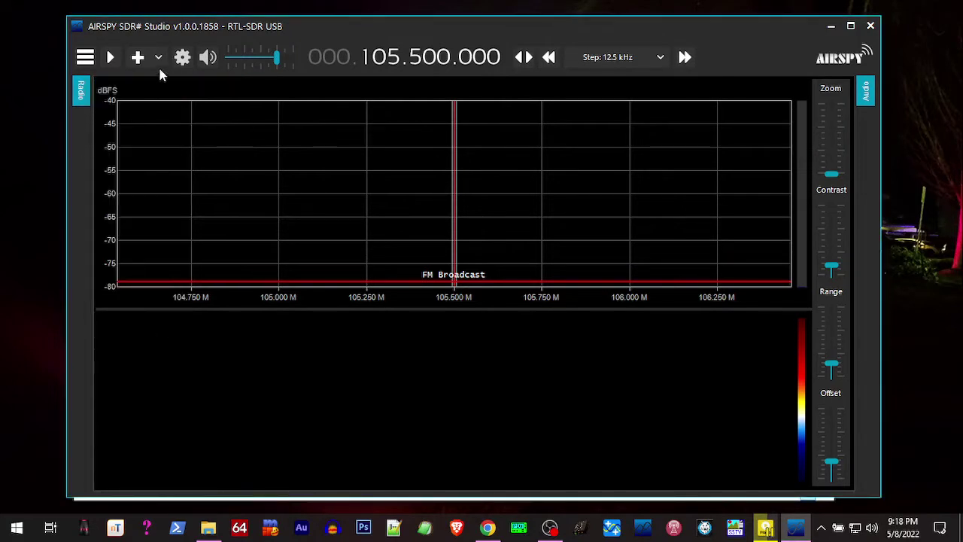
In the RTL-SDR settings, enable RTL AGC and set RF gain to 32.8 dB
{"action": "left_click", "coordinate": [182, 58]}
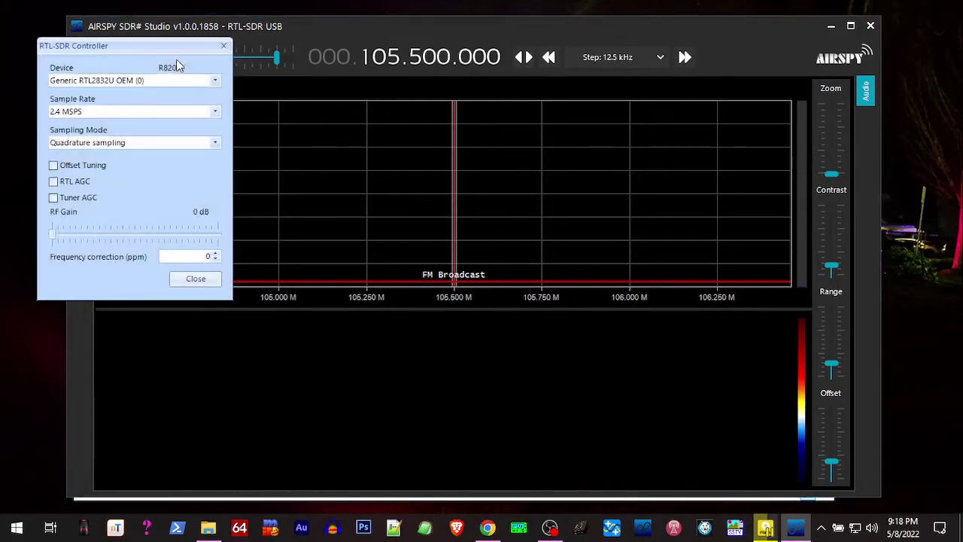
{"action": "left_click", "coordinate": [54, 182]}
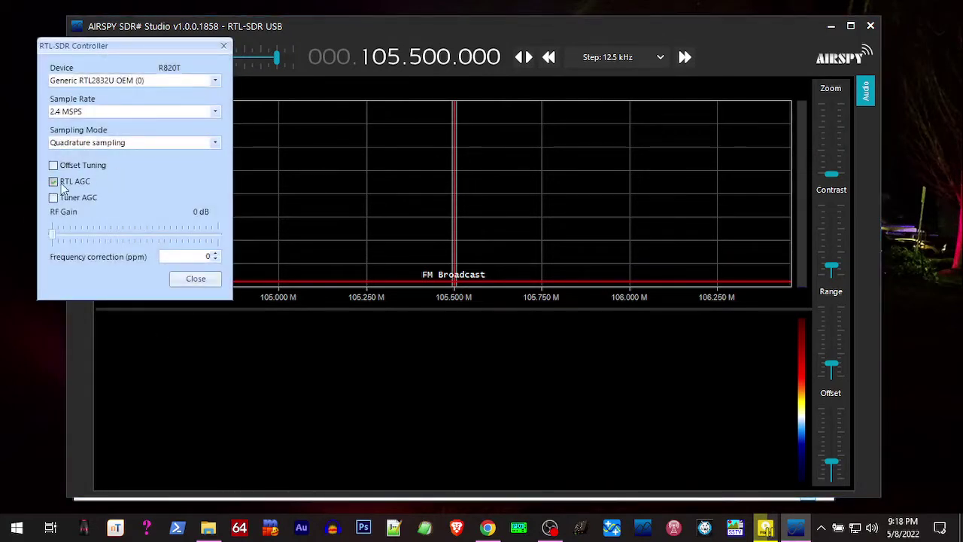
{"action": "left_click", "coordinate": [167, 237]}
{"action": "left_click", "coordinate": [152, 234]}
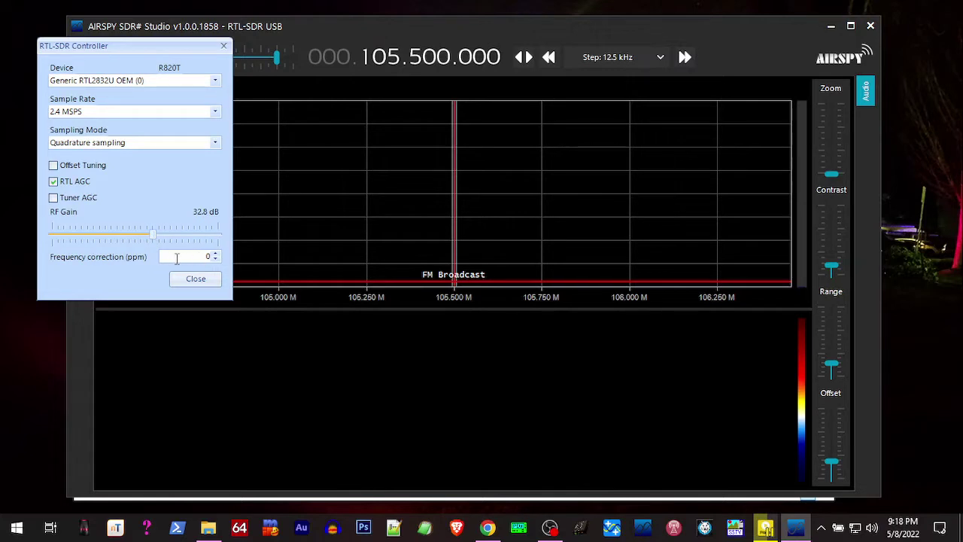
Choose a 1.4 MSPS sample rate and close the RTL-SDR Controller
{"action": "left_click", "coordinate": [214, 113]}
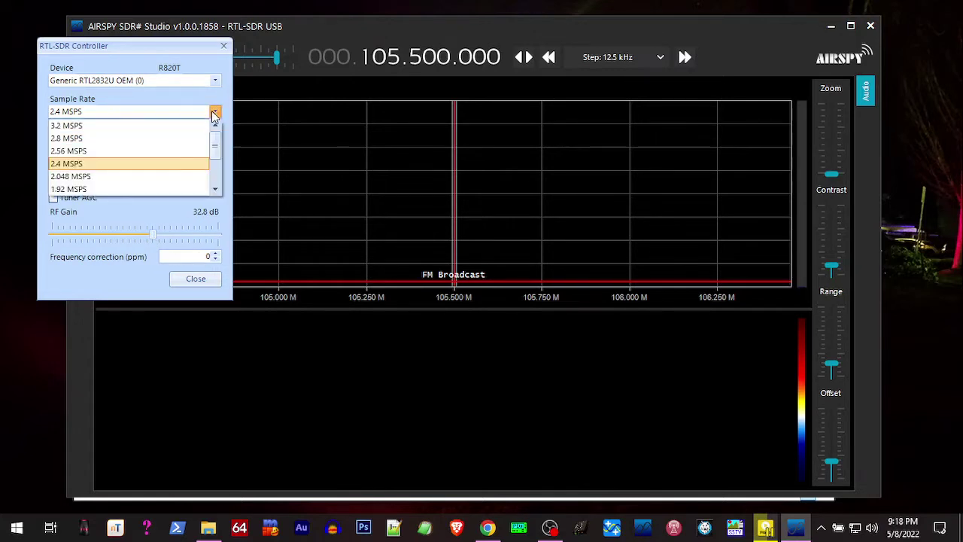
{"action": "scroll", "coordinate": [119, 162], "scroll_direction": "down", "scroll_amount": 1}
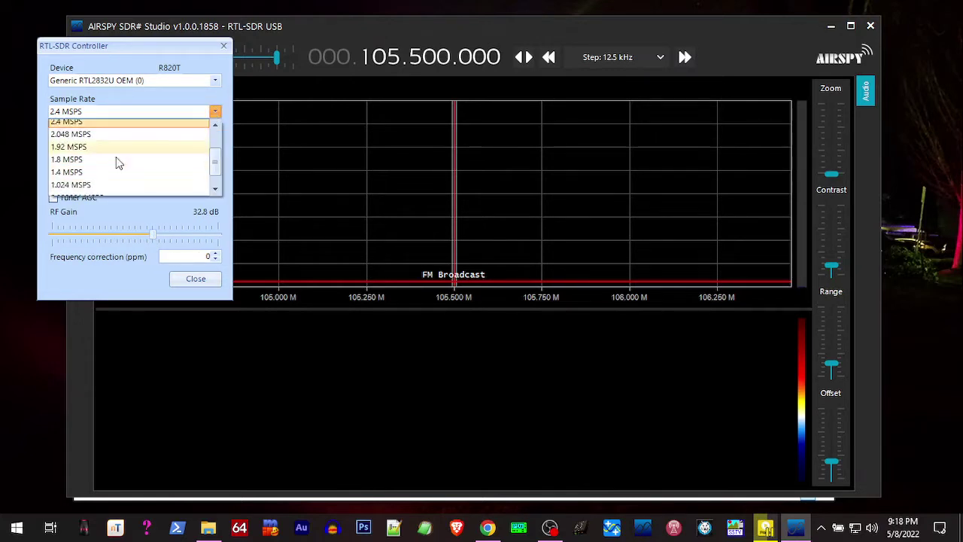
{"action": "left_click", "coordinate": [81, 172]}
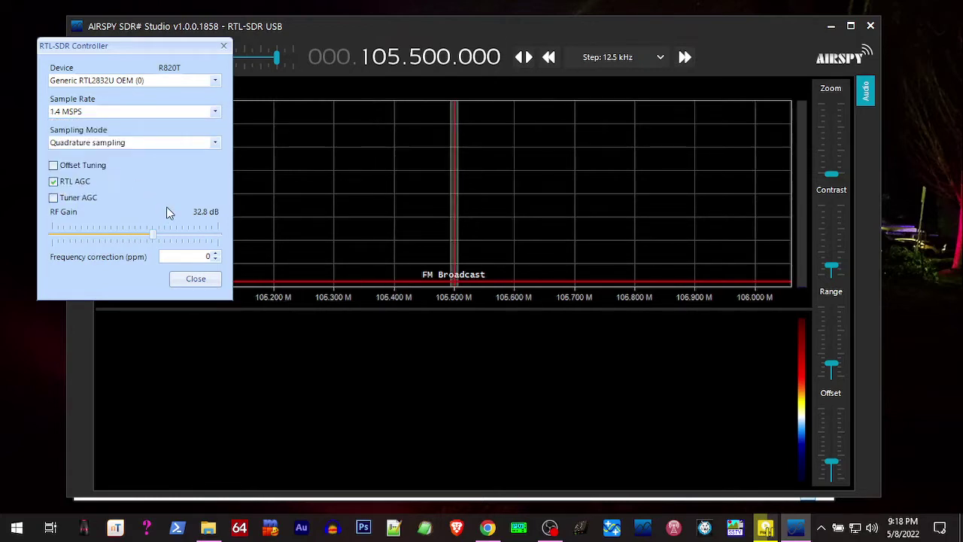
{"action": "left_click", "coordinate": [196, 279]}
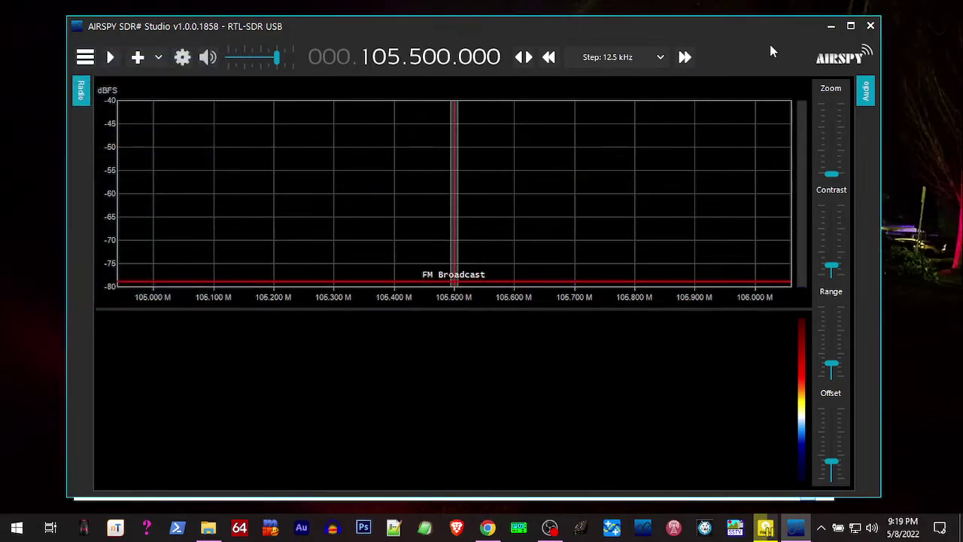
Close SDR# and open the sdrsharp-x86(1858) folder in a second Explorer window
{"action": "left_click", "coordinate": [871, 26]}
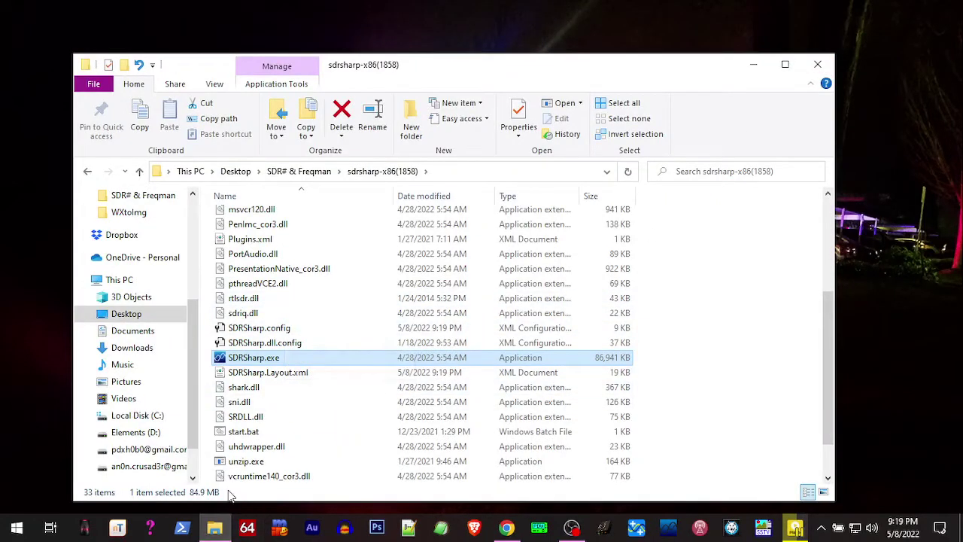
{"action": "left_click", "coordinate": [299, 172]}
{"action": "right_click", "coordinate": [262, 219]}
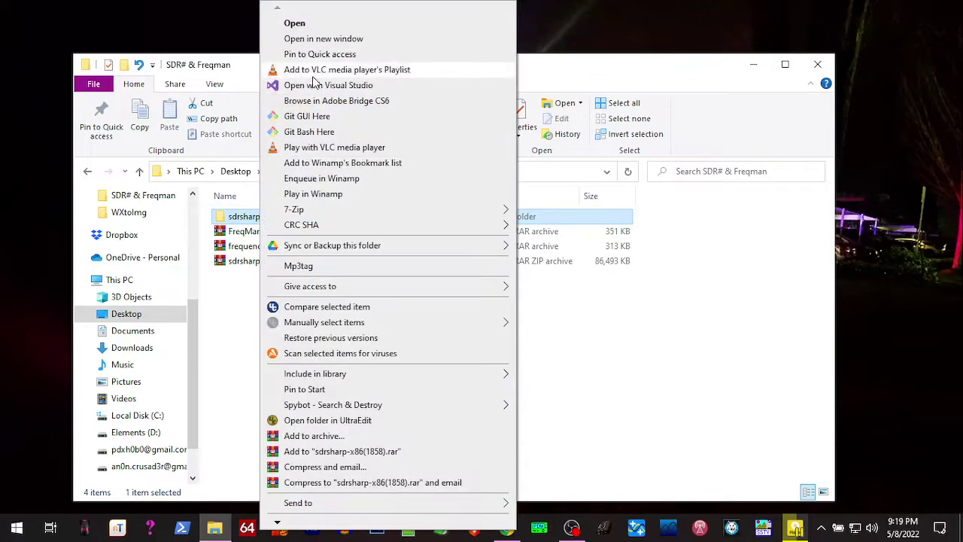
{"action": "left_click", "coordinate": [328, 39]}
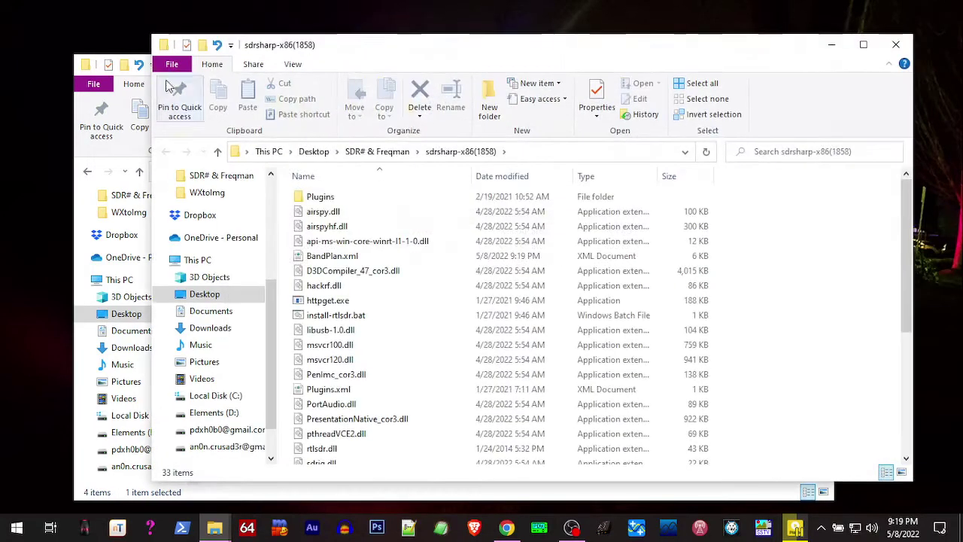
{"action": "left_click", "coordinate": [230, 496]}
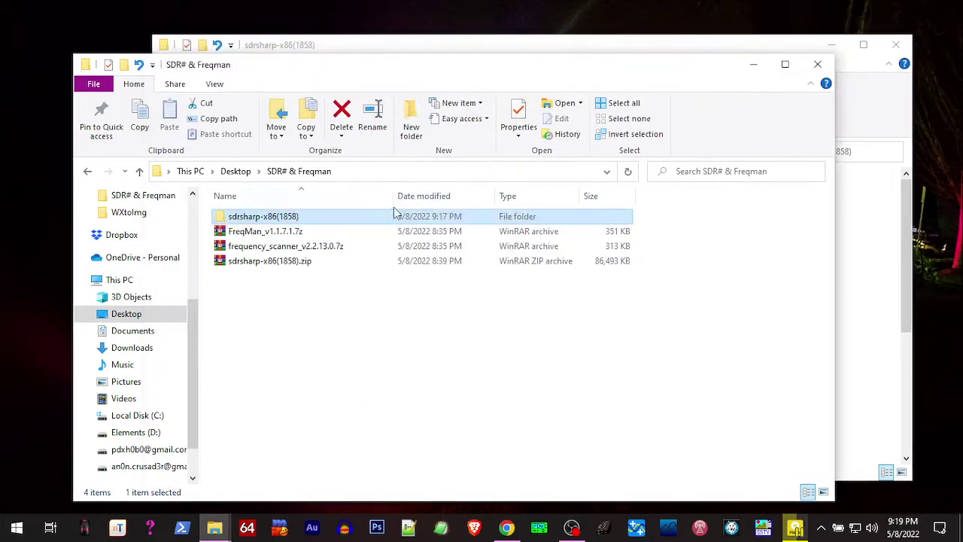
Extract FreqMan_v1.1.7.1.7z and copy SDRSharp.FreqMan.dll from the new folder
{"action": "right_click", "coordinate": [284, 237]}
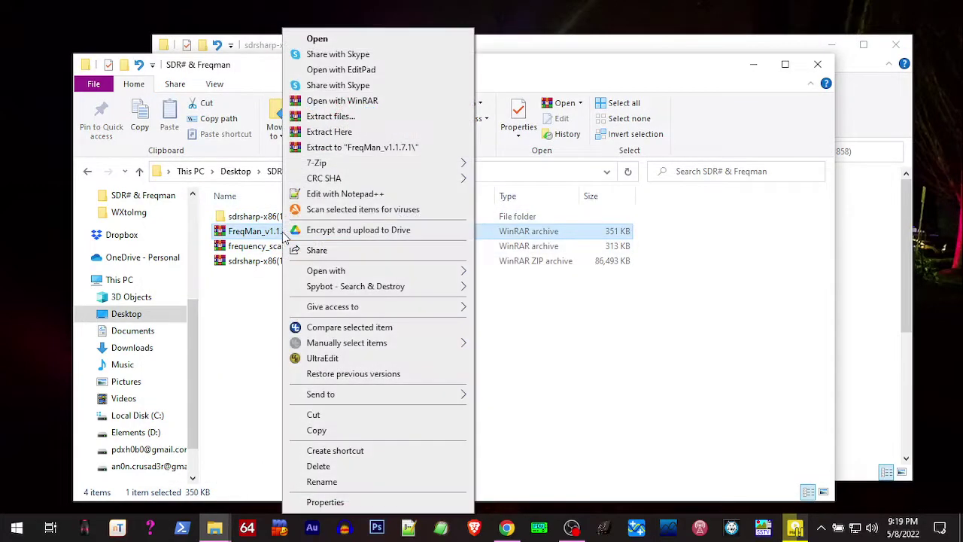
{"action": "left_click", "coordinate": [376, 147]}
{"action": "left_click", "coordinate": [265, 278]}
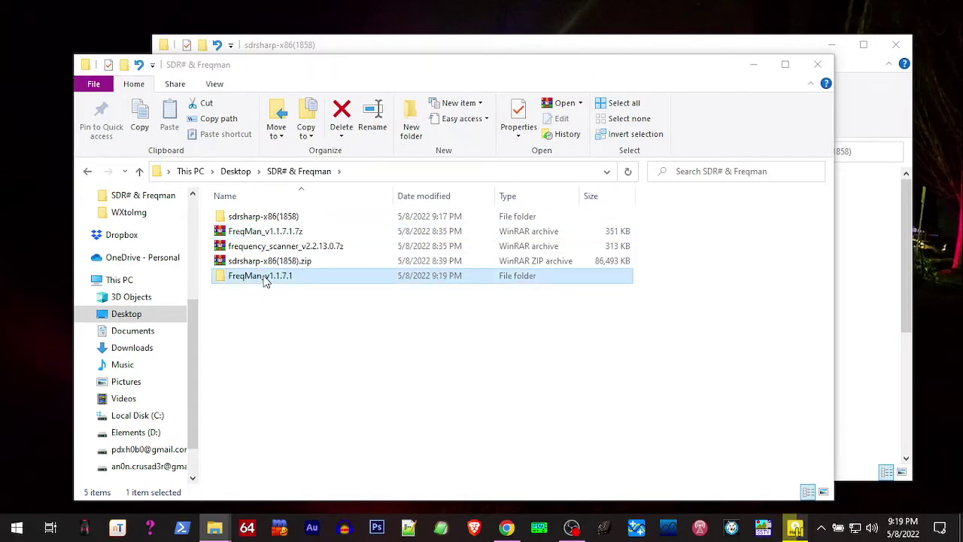
{"action": "double_click", "coordinate": [265, 278]}
{"action": "left_click", "coordinate": [260, 249]}
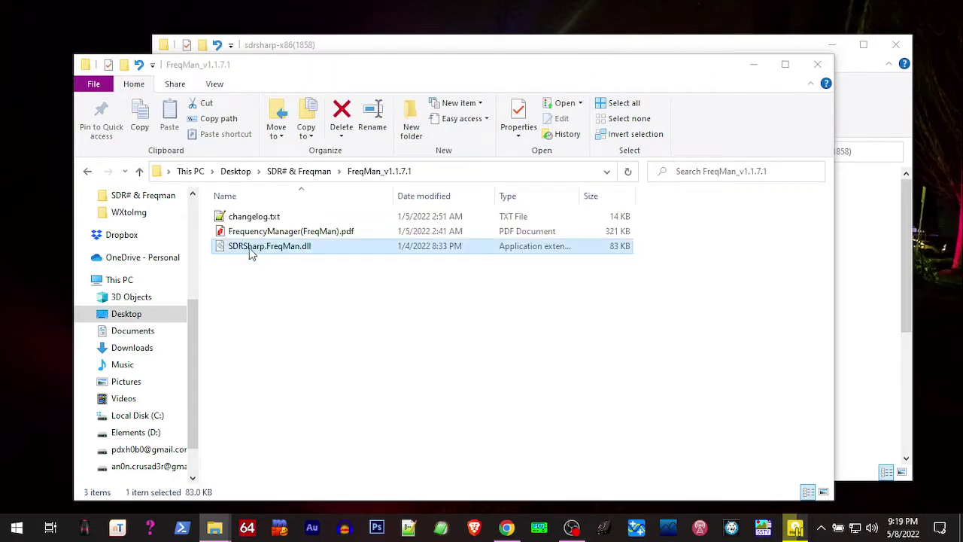
{"action": "left_click", "coordinate": [140, 120]}
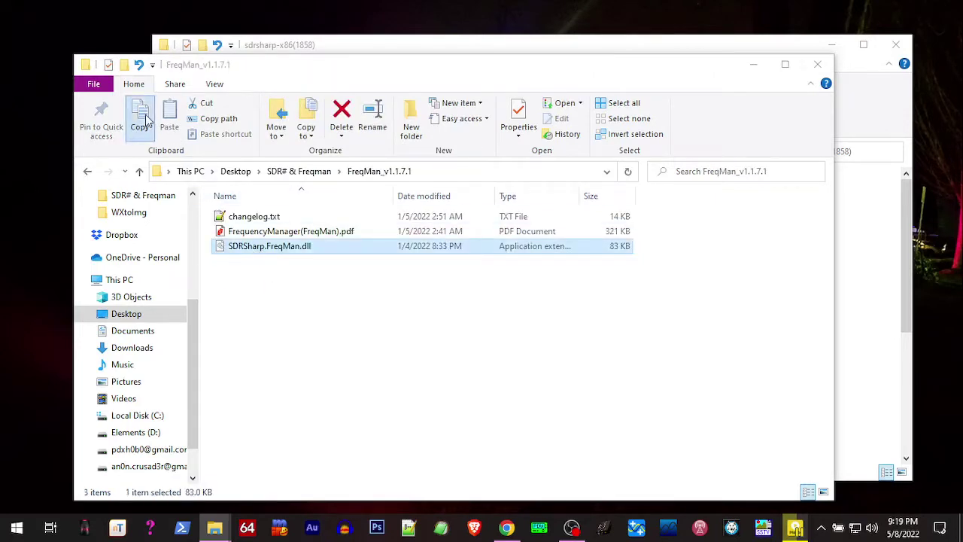
Paste SDRSharp.FreqMan.dll into sdrsharp-x86(1858)\Plugins and select the FreqMan PDF guide
{"action": "left_click", "coordinate": [392, 47]}
{"action": "double_click", "coordinate": [324, 194]}
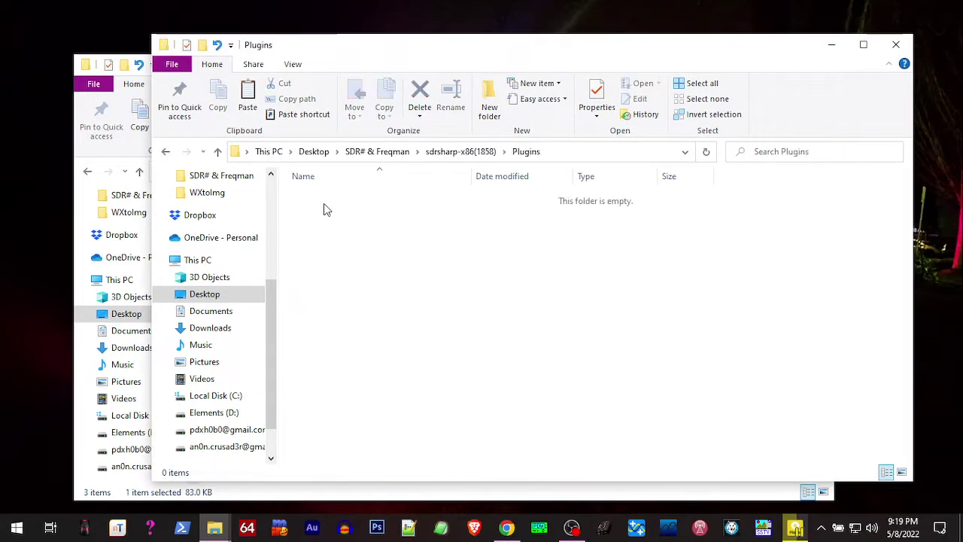
{"action": "right_click", "coordinate": [336, 220]}
{"action": "left_click", "coordinate": [371, 318]}
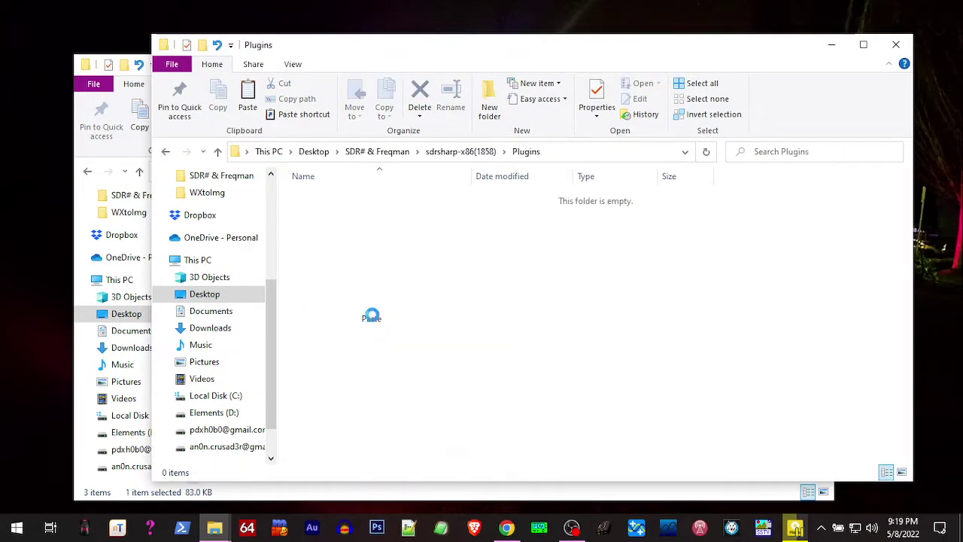
{"action": "left_click", "coordinate": [449, 152]}
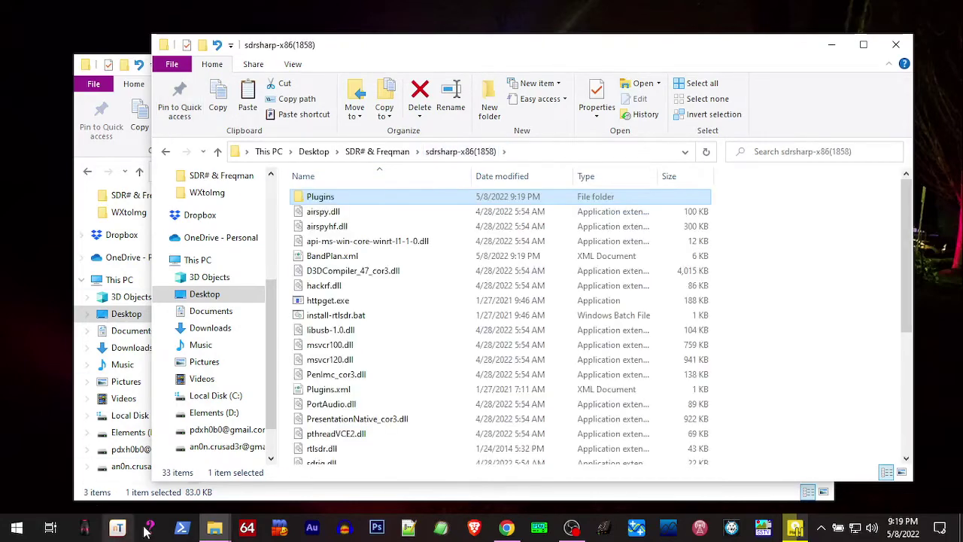
{"action": "left_click", "coordinate": [218, 500]}
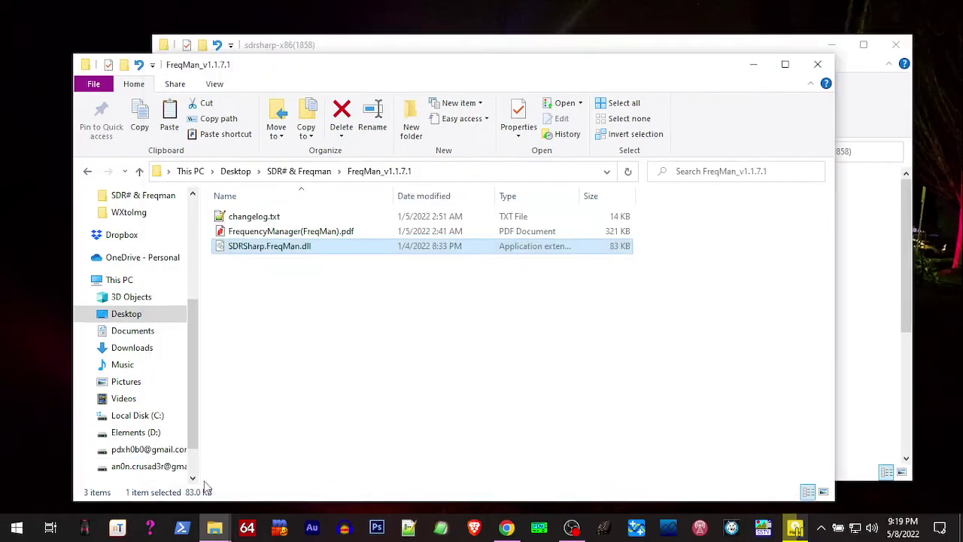
{"action": "left_click", "coordinate": [260, 233]}
Open the FreqMan PDF guide in Nitro Pro and copy the green Frequency Manager plugin line
{"action": "double_click", "coordinate": [260, 233]}
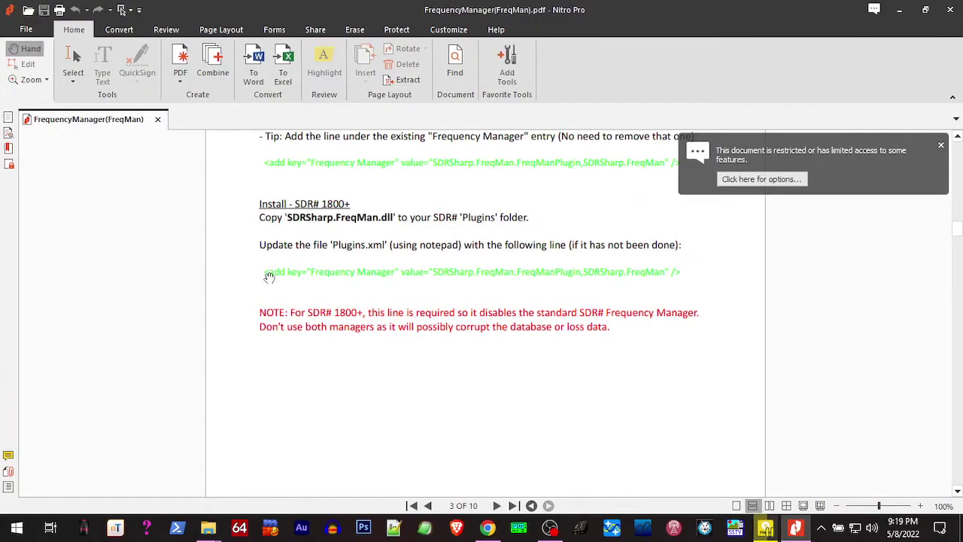
{"action": "left_click", "coordinate": [72, 60]}
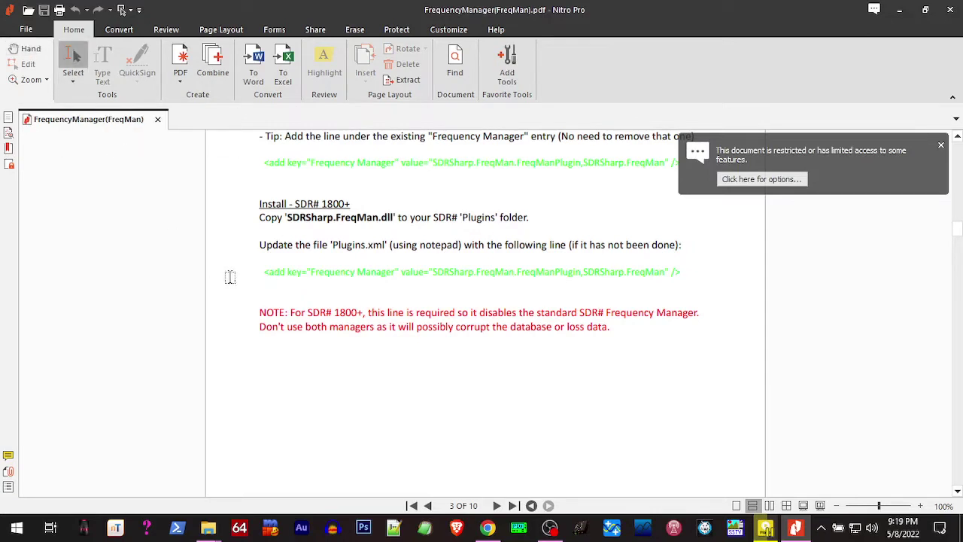
{"action": "left_click_drag", "start_coordinate": [275, 274], "coordinate": [675, 276]}
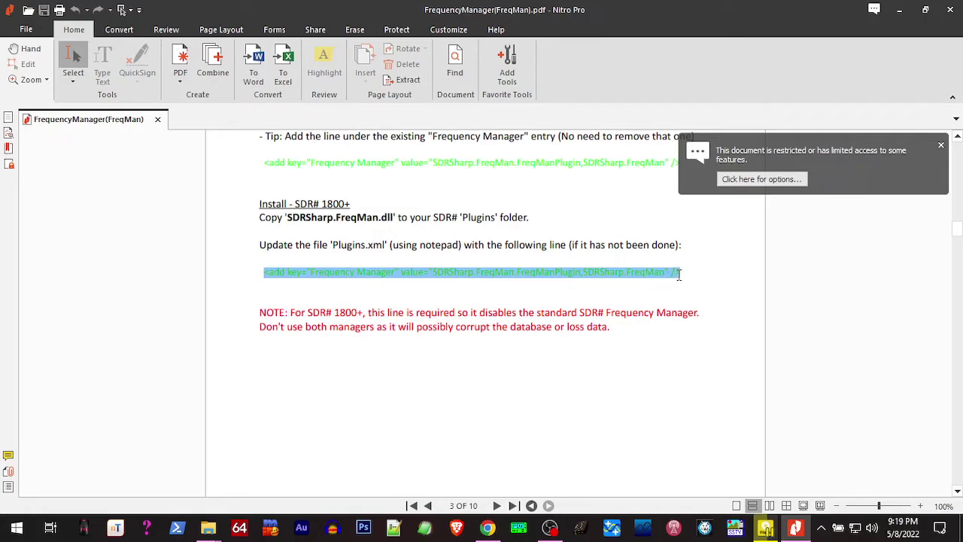
{"action": "right_click", "coordinate": [667, 277]}
{"action": "left_click", "coordinate": [699, 282]}
{"action": "mouse_move", "coordinate": [208, 526]}
{"action": "left_click", "coordinate": [272, 482]}
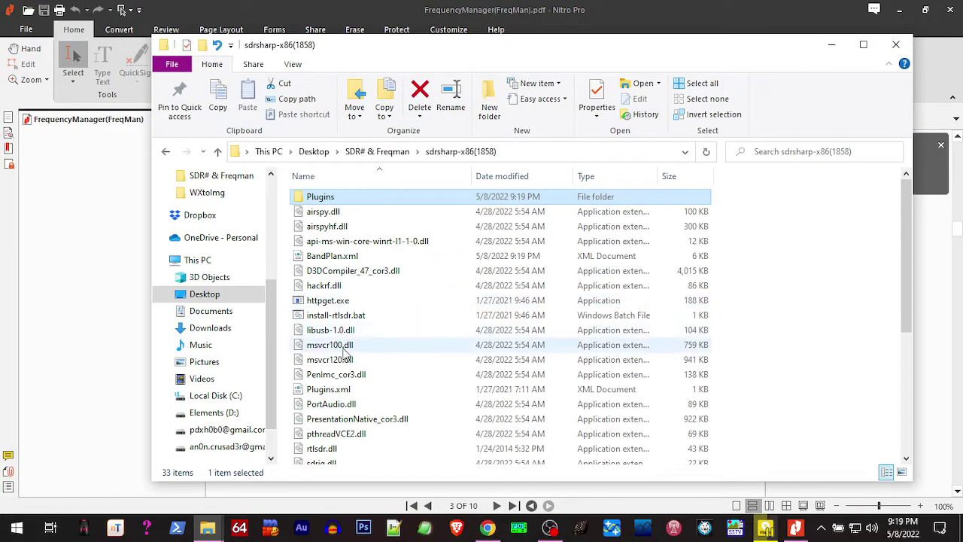
In Notepad++, paste the Frequency Manager line below the Sample Plugin entry in Plugins.xml and save
{"action": "right_click", "coordinate": [334, 393]}
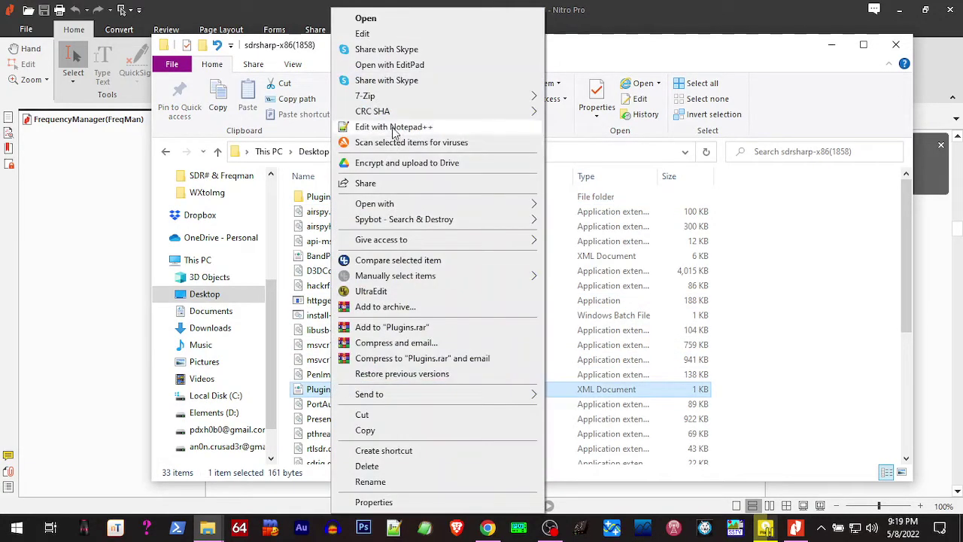
{"action": "left_click", "coordinate": [391, 127]}
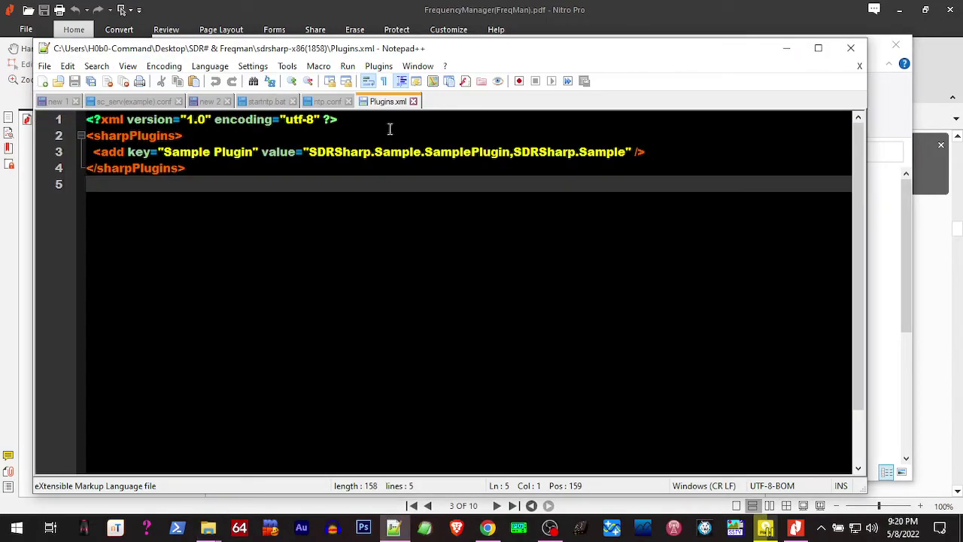
{"action": "left_click", "coordinate": [651, 152]}
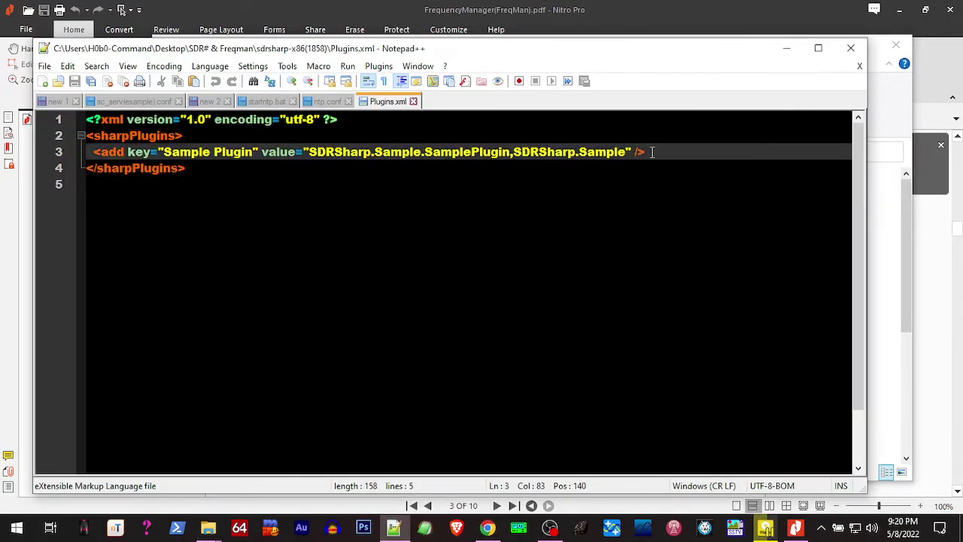
{"action": "key", "text": "Return"}
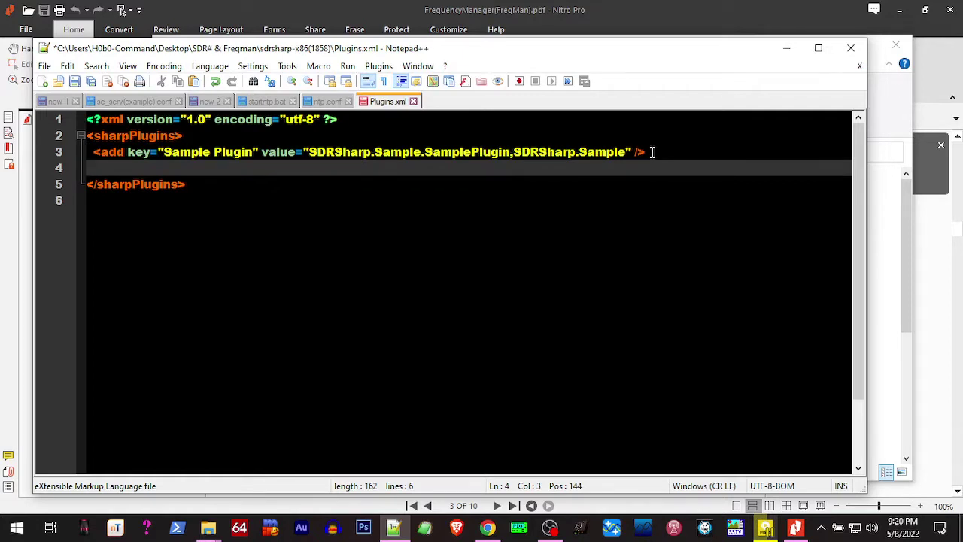
{"action": "key", "text": "ctrl+v"}
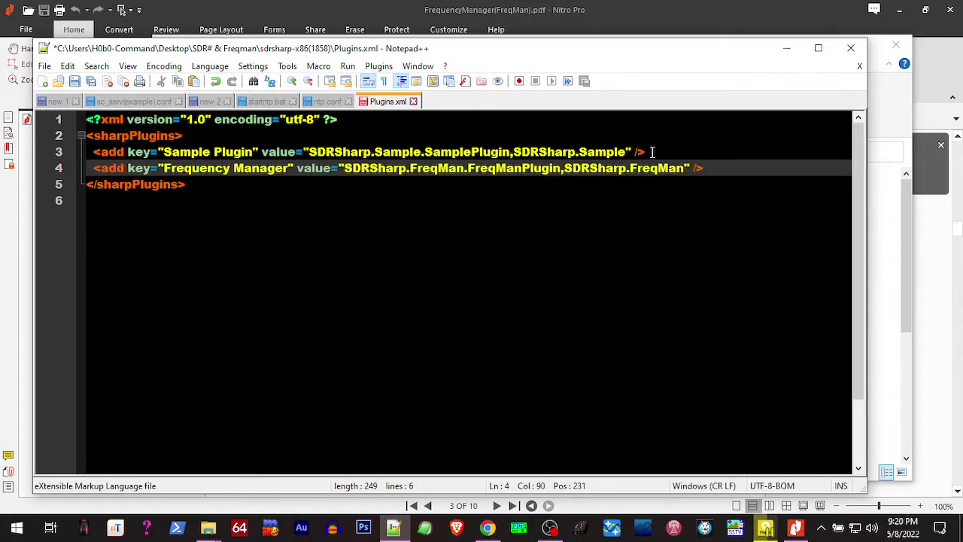
{"action": "left_click", "coordinate": [75, 82]}
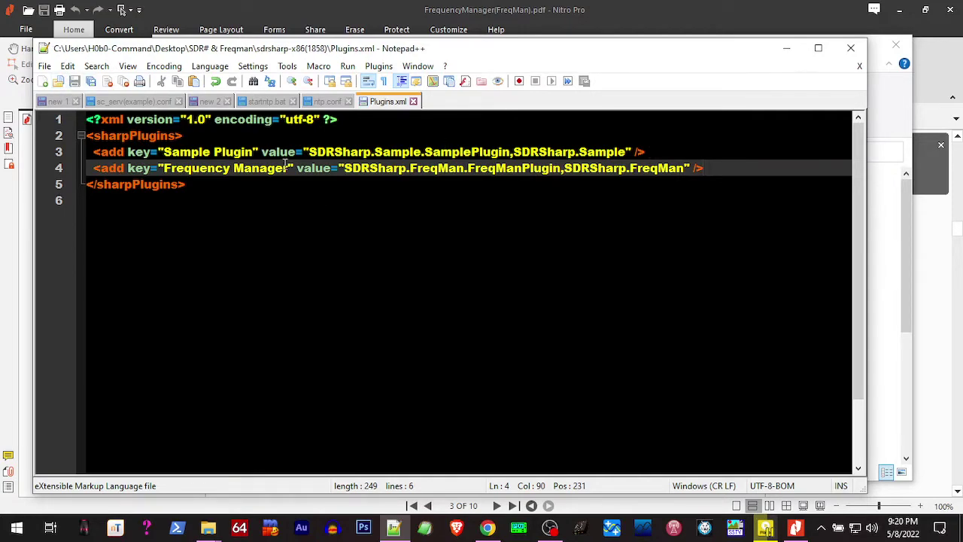
{"action": "left_click", "coordinate": [786, 47]}
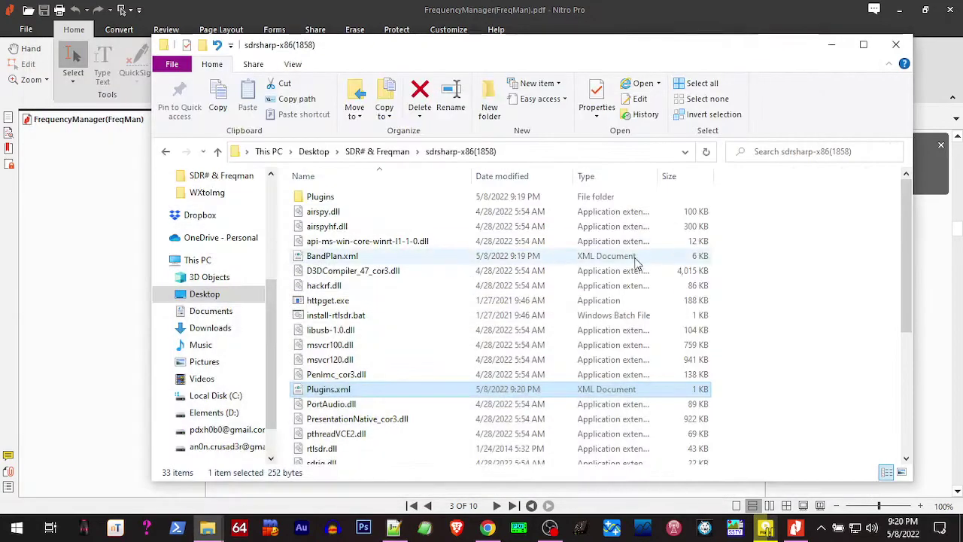
Close the FreqMan guide and extract the frequency scanner archive into its own folder
{"action": "left_click", "coordinate": [951, 9]}
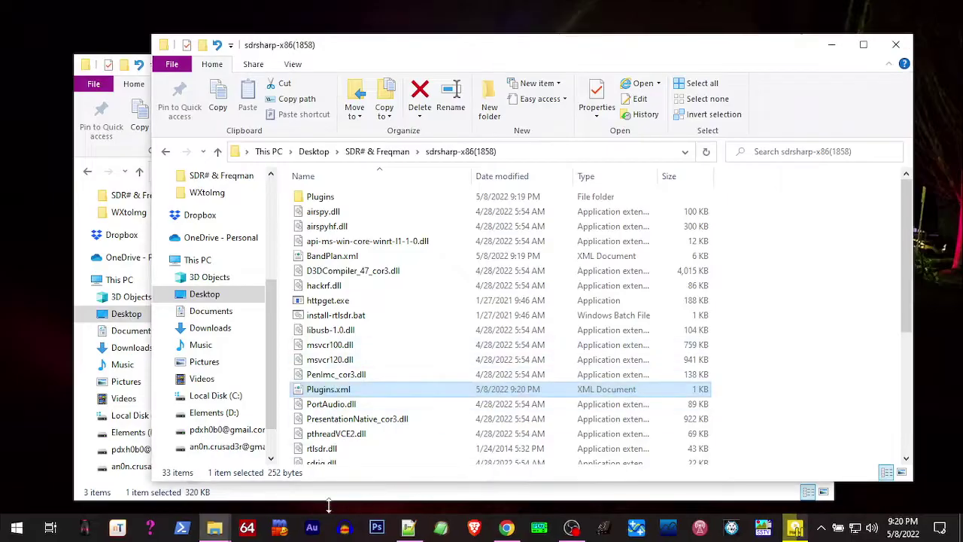
{"action": "mouse_move", "coordinate": [214, 533]}
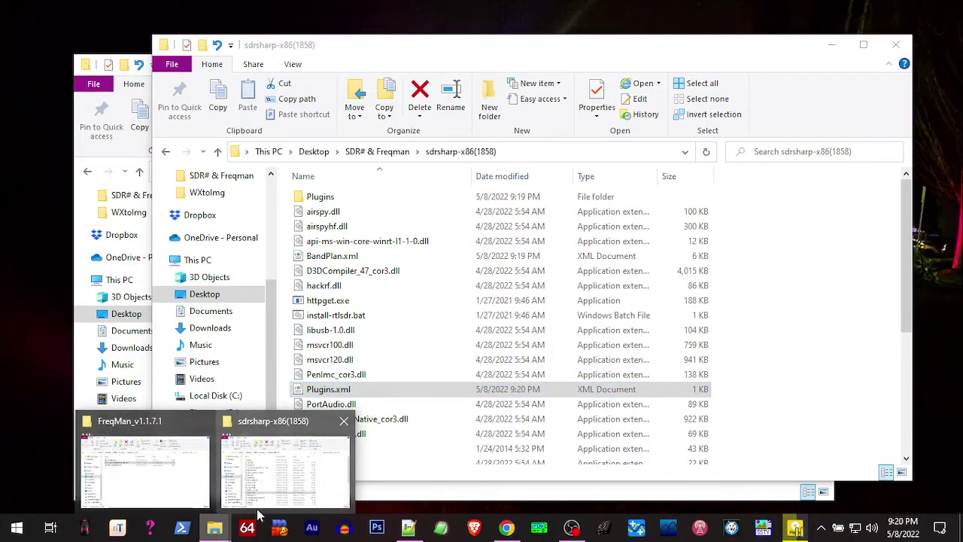
{"action": "left_click", "coordinate": [180, 485]}
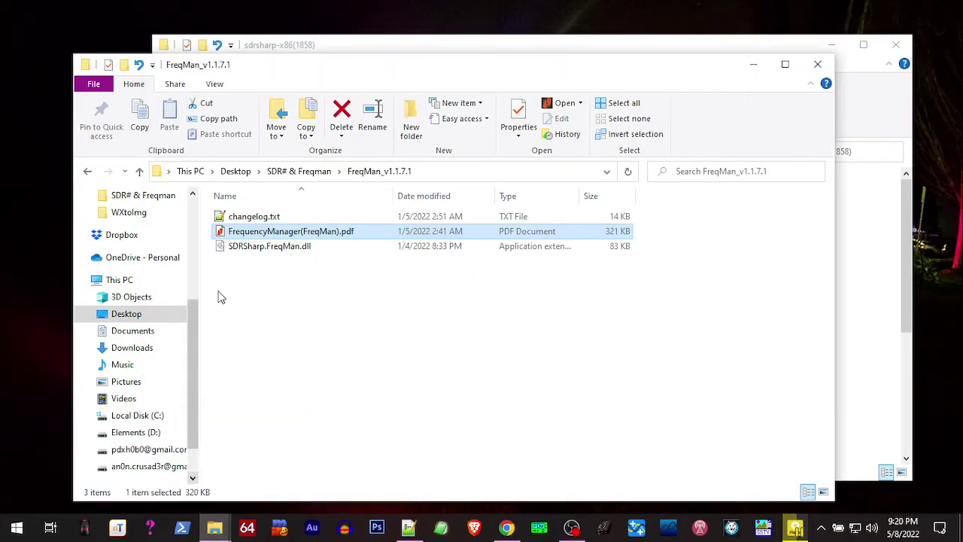
{"action": "left_click", "coordinate": [298, 171]}
{"action": "right_click", "coordinate": [260, 263]}
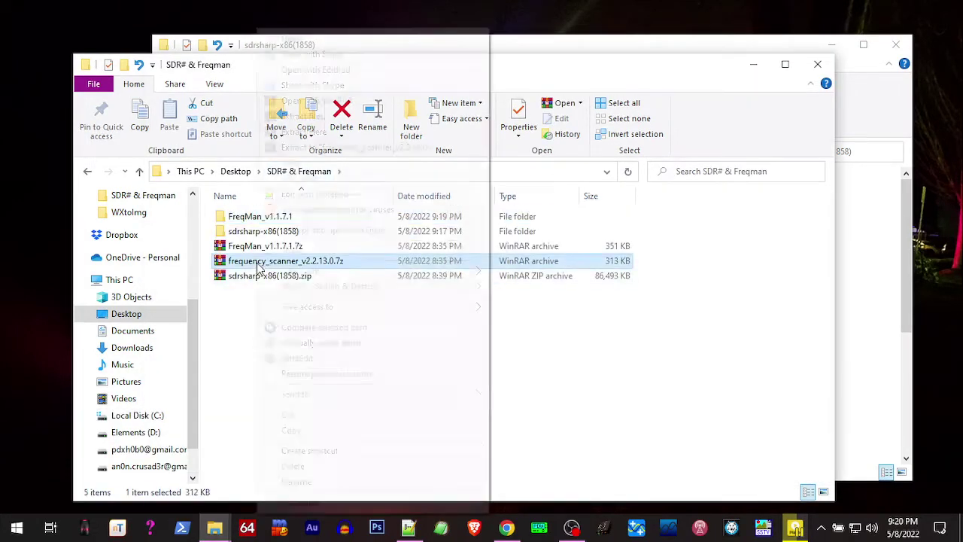
{"action": "left_click", "coordinate": [324, 148]}
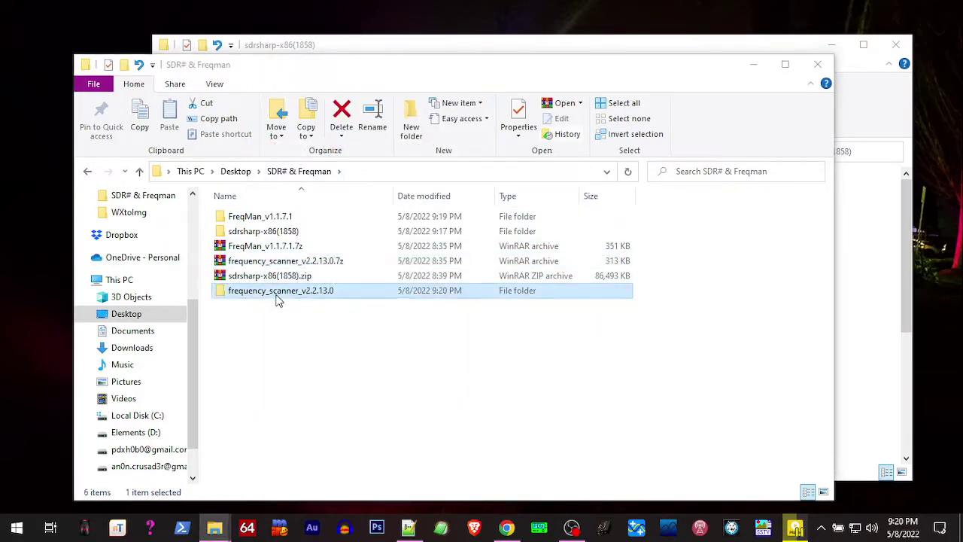
Copy both Frequency Scanner DLLs into sdrsharp-x86(1858) and open Frequency_scanner_plug-in.pdf
{"action": "double_click", "coordinate": [277, 296]}
{"action": "left_click_drag", "start_coordinate": [289, 286], "coordinate": [256, 249]}
{"action": "left_click", "coordinate": [141, 117]}
{"action": "left_click", "coordinate": [400, 45]}
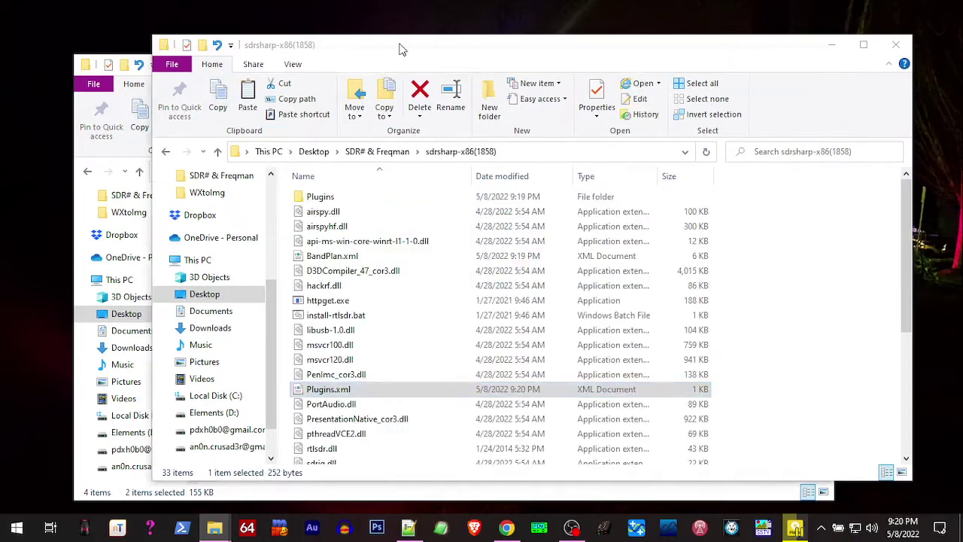
{"action": "left_click", "coordinate": [286, 242]}
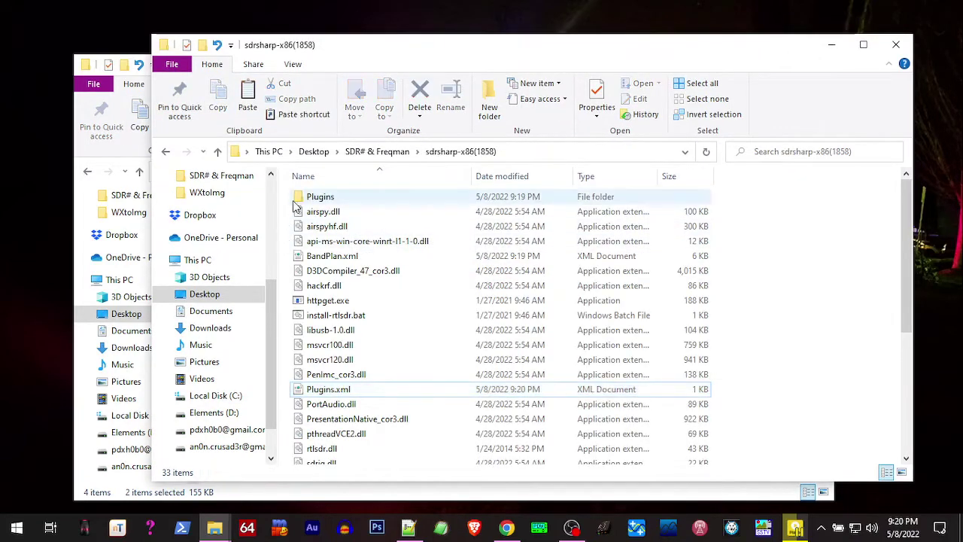
{"action": "left_click", "coordinate": [248, 96]}
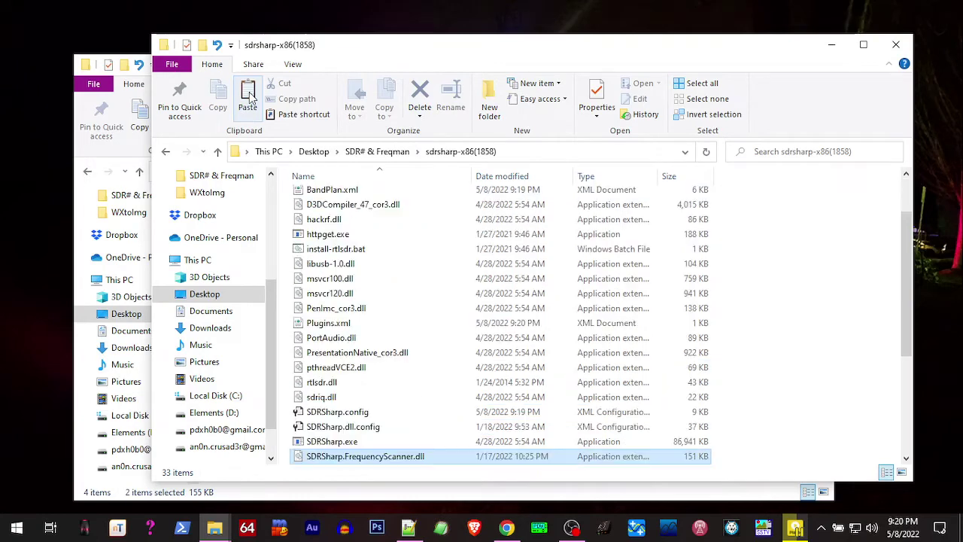
{"action": "left_click", "coordinate": [300, 498]}
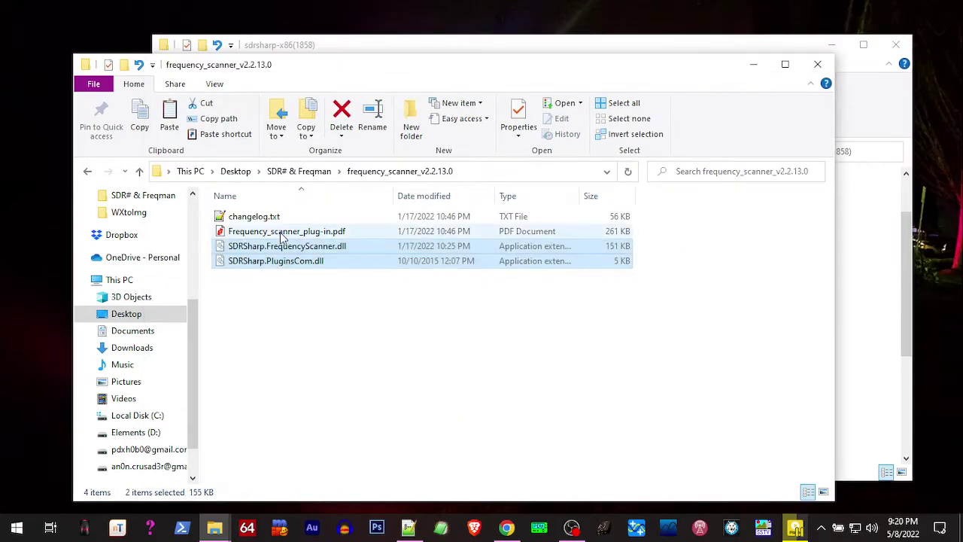
{"action": "double_click", "coordinate": [282, 234]}
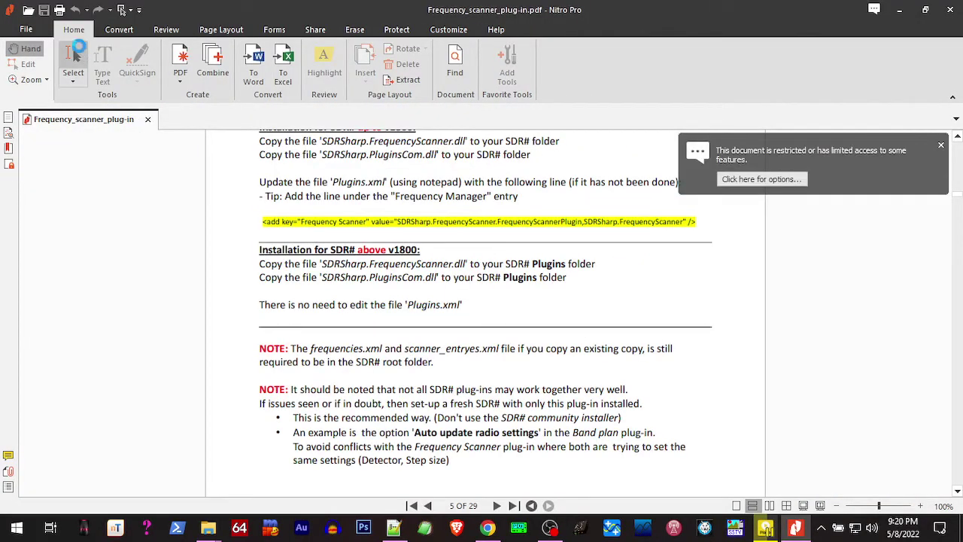
Copy the yellow Frequency Scanner add-key code line from the PDF and return to Plugins.xml
{"action": "left_click", "coordinate": [73, 58]}
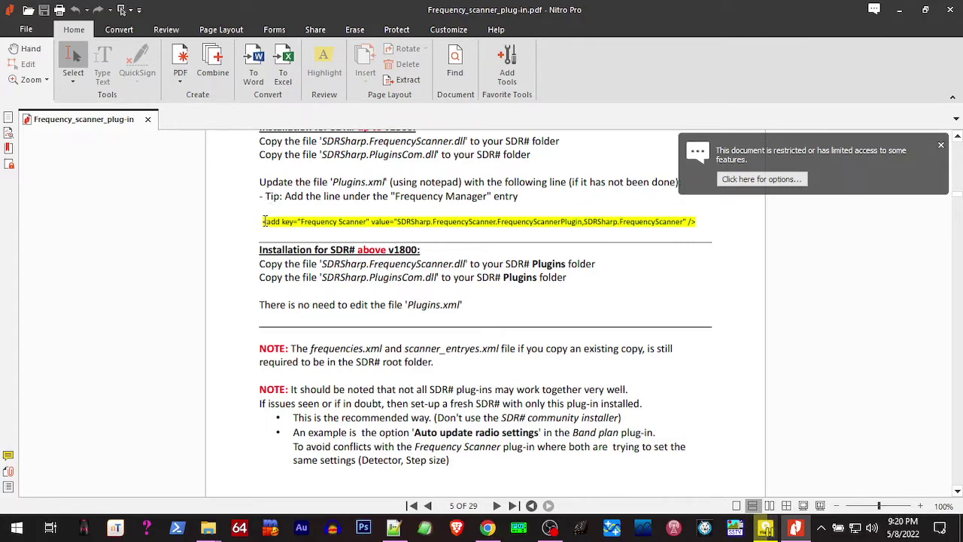
{"action": "left_click_drag", "start_coordinate": [263, 221], "coordinate": [647, 218]}
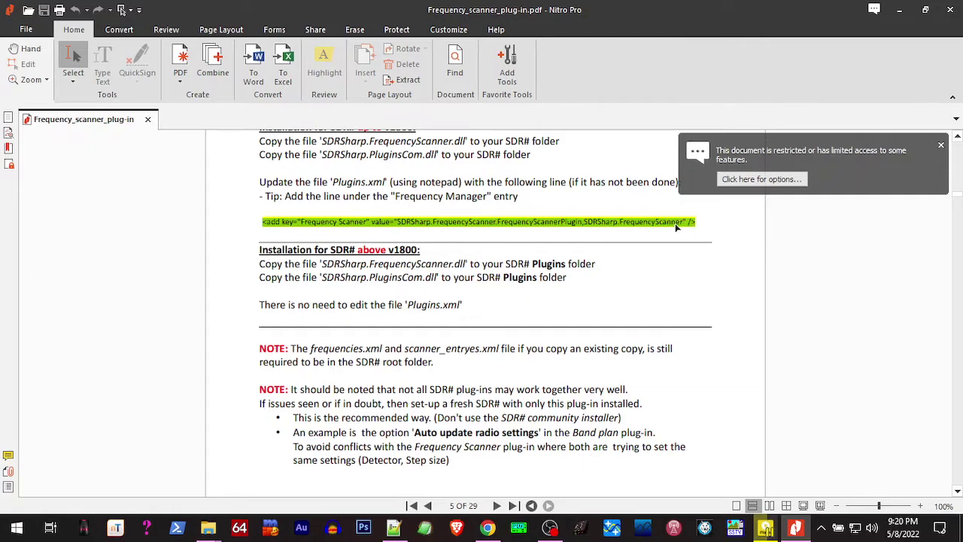
{"action": "right_click", "coordinate": [678, 226]}
{"action": "left_click", "coordinate": [697, 234]}
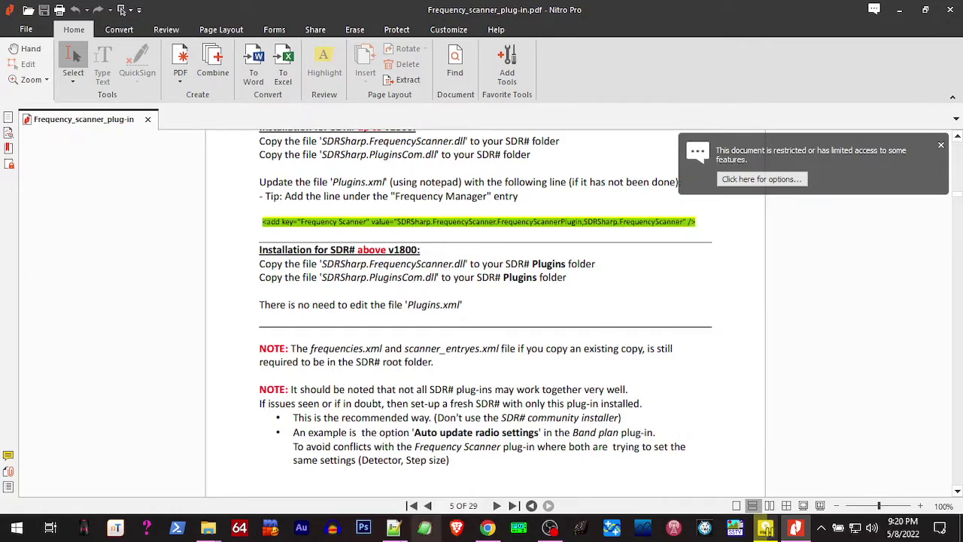
{"action": "left_click", "coordinate": [393, 528]}
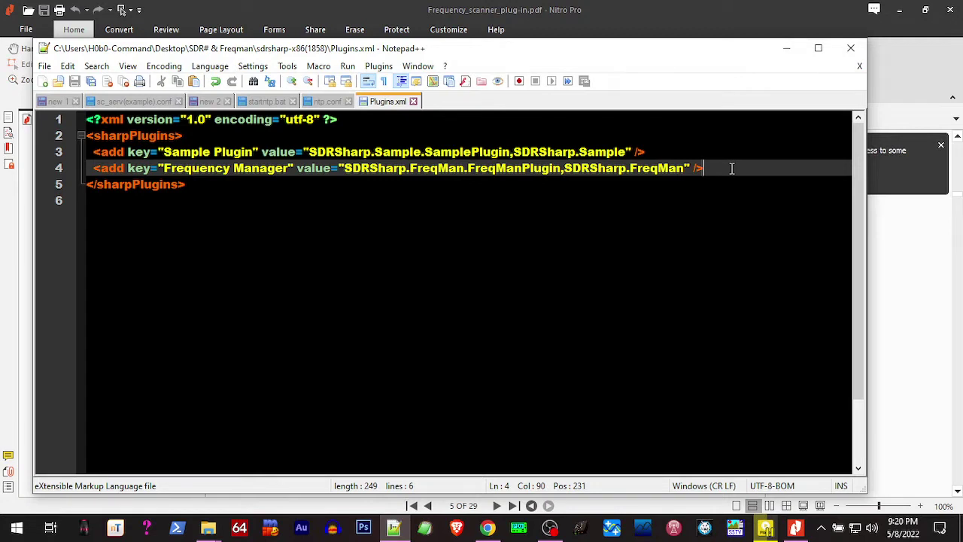
Paste the add-key line below line 4, save Plugins.xml, and close Notepad++ and Nitro Pro
{"action": "key", "text": "Return"}
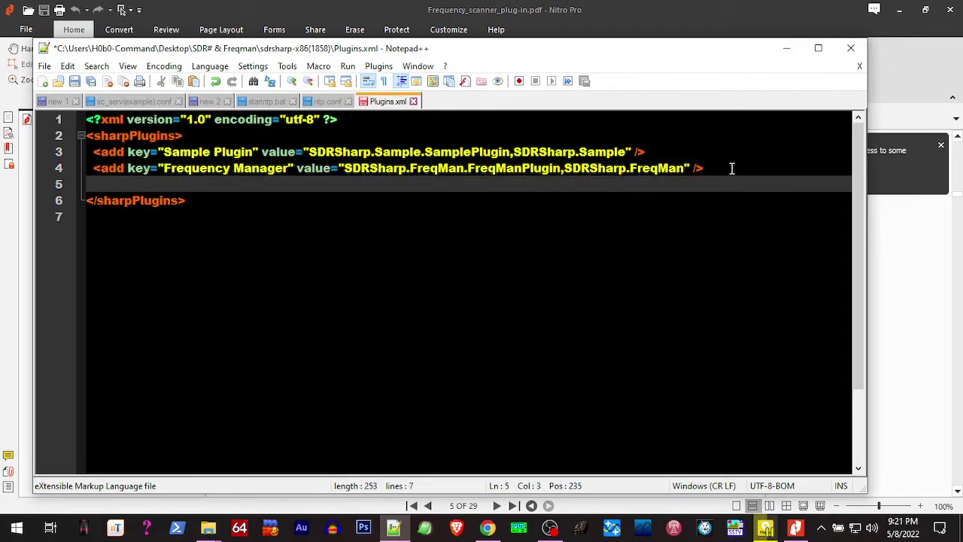
{"action": "key", "text": "ctrl+v"}
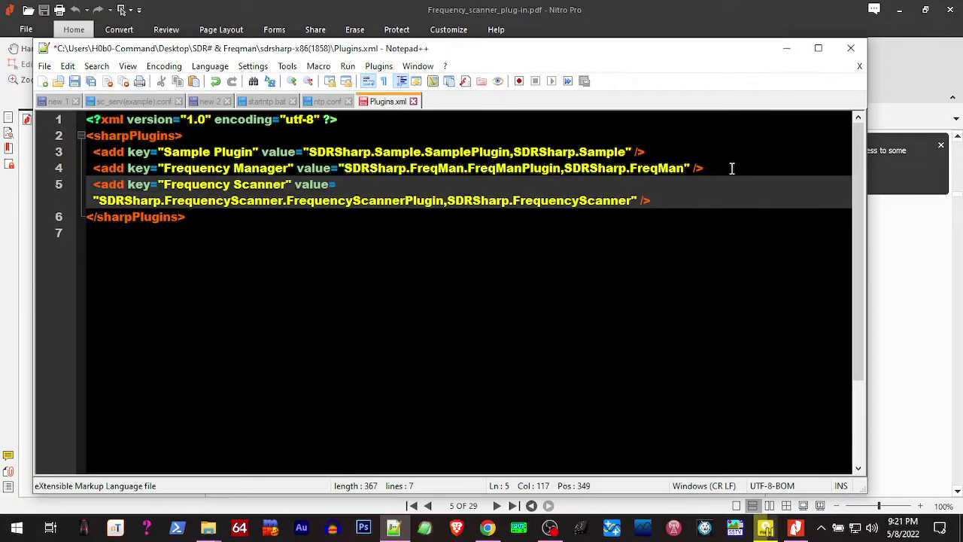
{"action": "left_click", "coordinate": [75, 80]}
{"action": "left_click", "coordinate": [786, 50]}
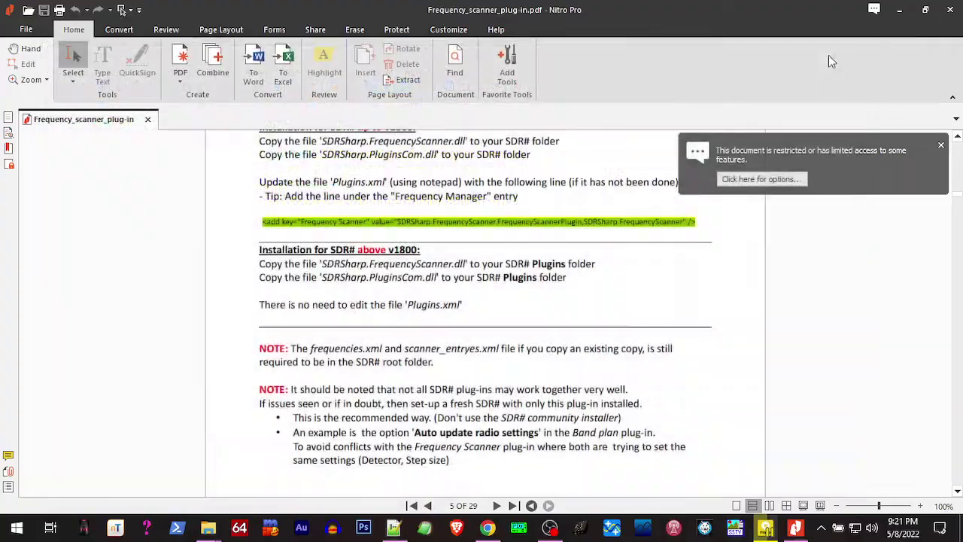
{"action": "left_click", "coordinate": [950, 17]}
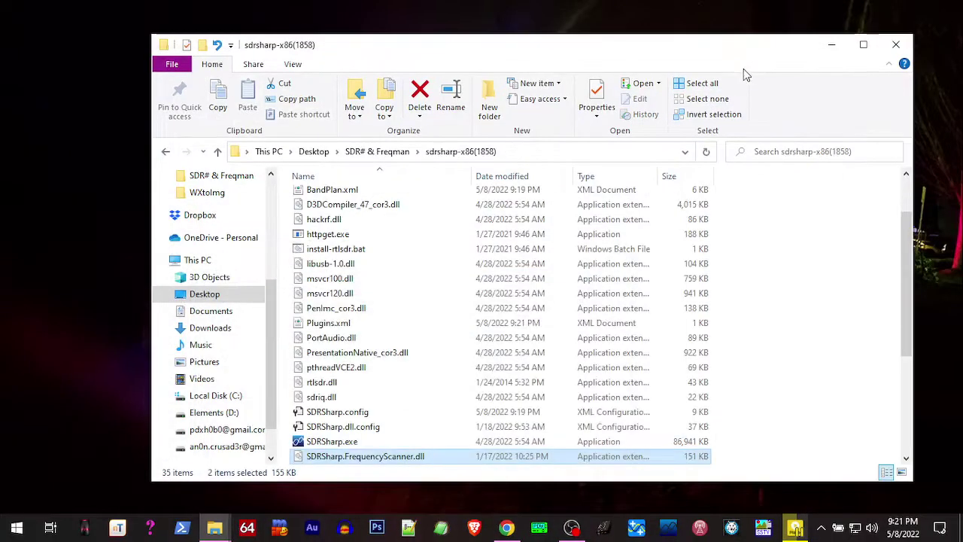
Launch SDR# and add the Frequency Scanner panel, widened and set to Auto Hide
{"action": "double_click", "coordinate": [313, 444]}
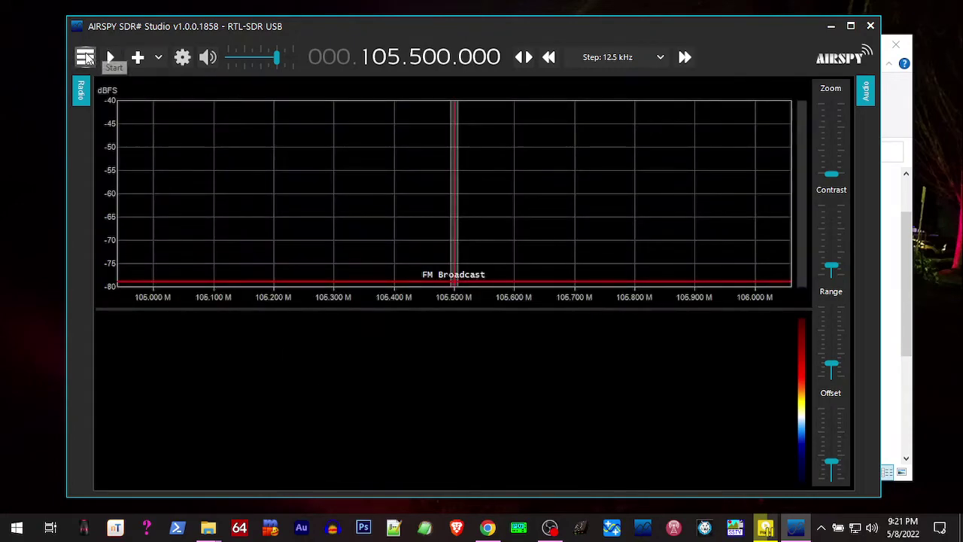
{"action": "left_click", "coordinate": [83, 58]}
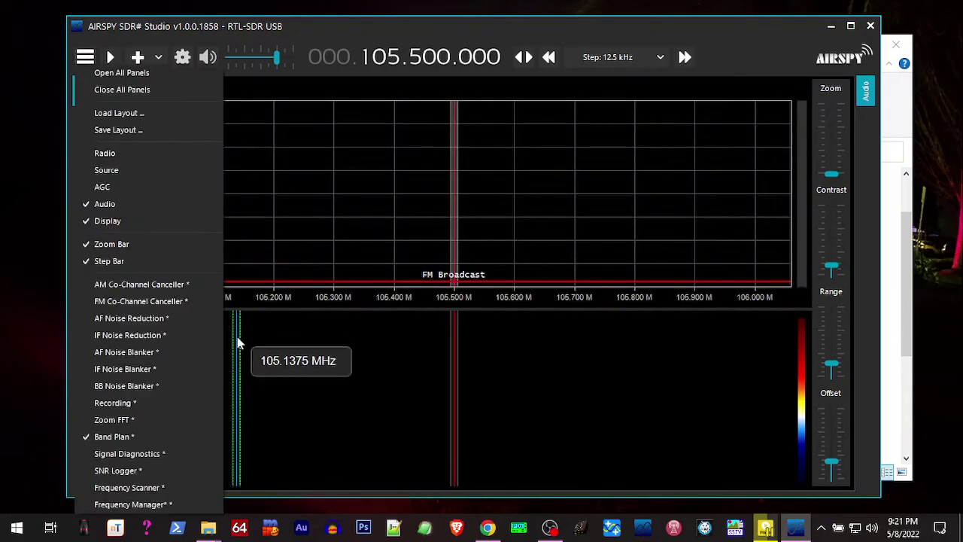
{"action": "left_click", "coordinate": [176, 487]}
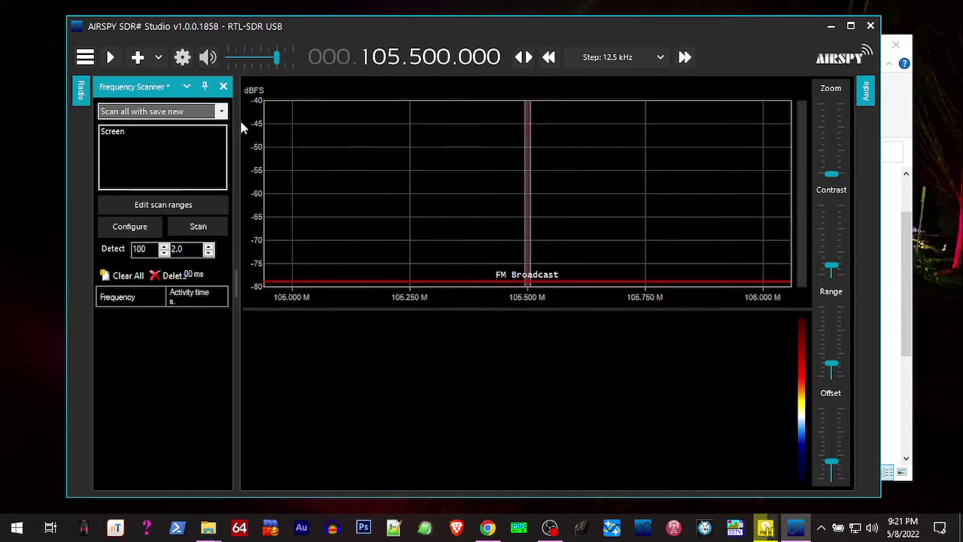
{"action": "left_click_drag", "start_coordinate": [237, 121], "coordinate": [272, 121]}
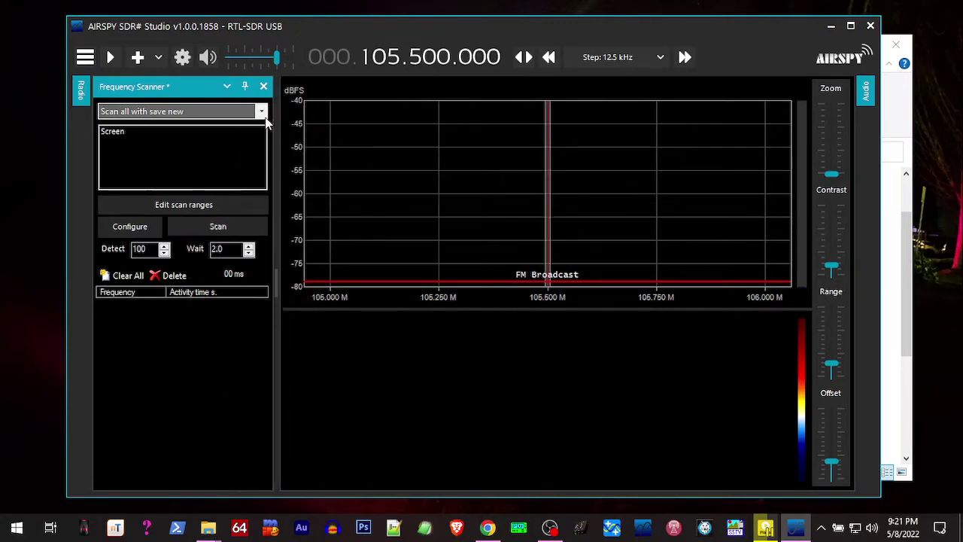
{"action": "left_click", "coordinate": [227, 88]}
{"action": "left_click", "coordinate": [252, 156]}
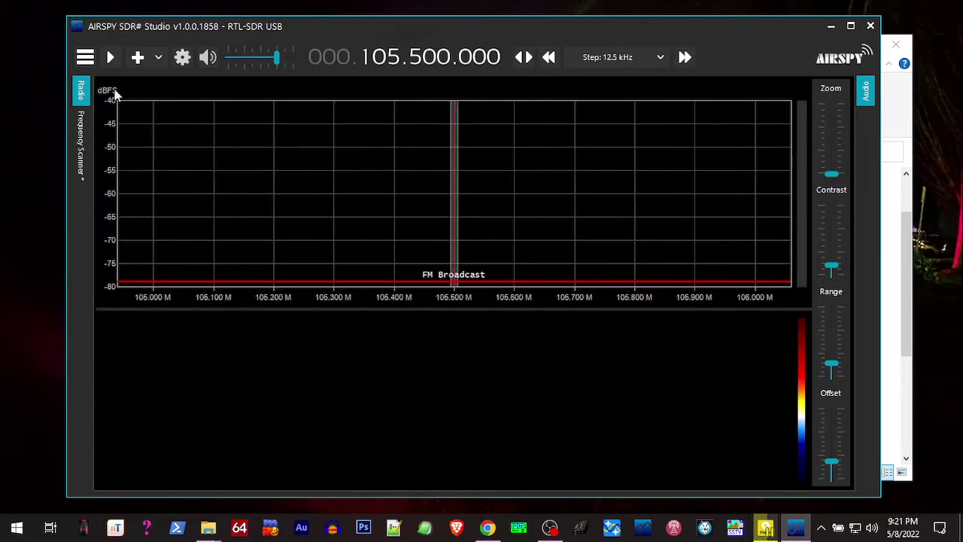
Add the Frequency Manager panel, widened and set to Auto Hide
{"action": "left_click", "coordinate": [85, 59]}
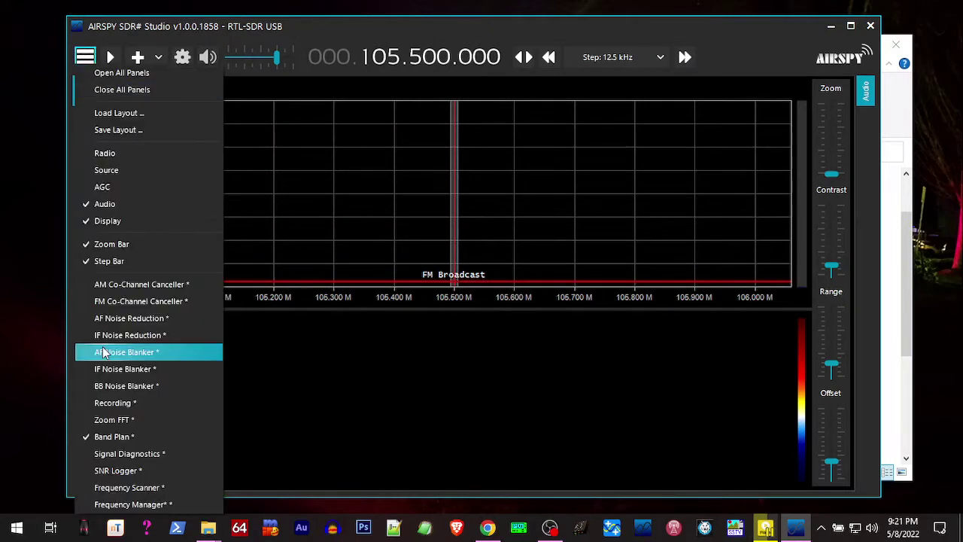
{"action": "left_click", "coordinate": [113, 504]}
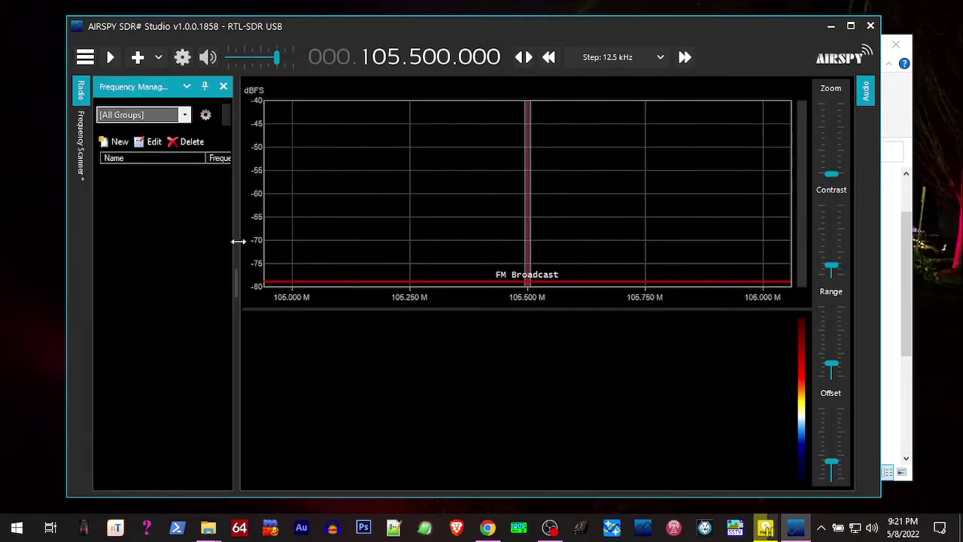
{"action": "left_click_drag", "start_coordinate": [244, 241], "coordinate": [310, 241]}
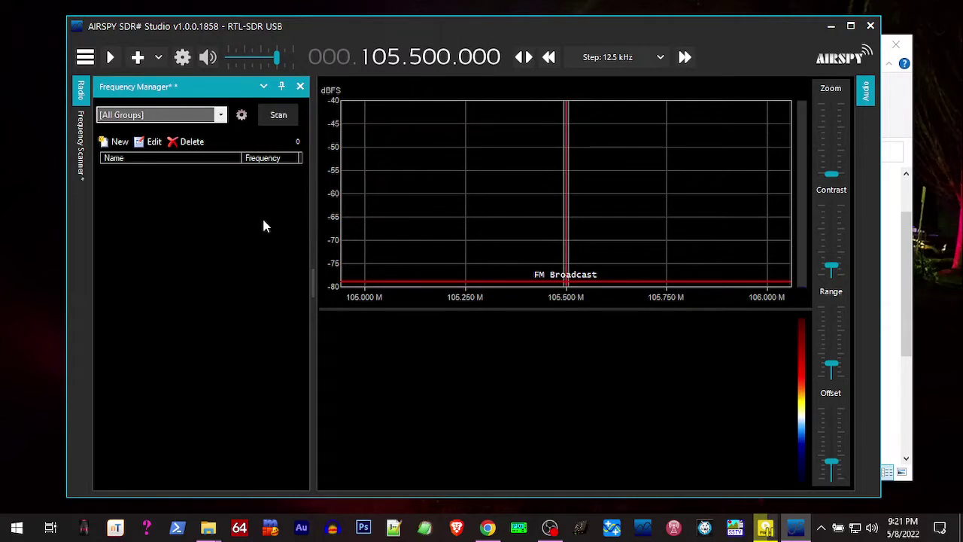
{"action": "left_click", "coordinate": [264, 86]}
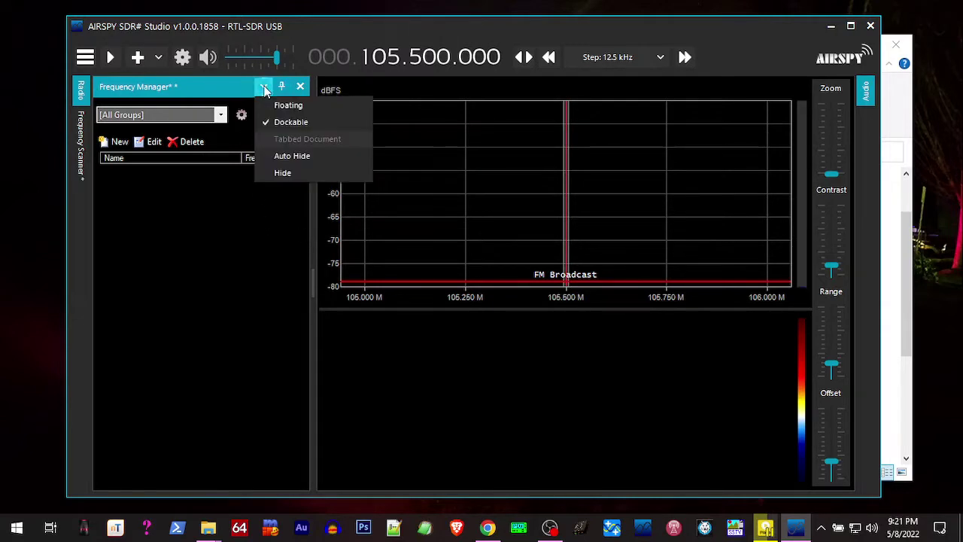
{"action": "left_click", "coordinate": [283, 157]}
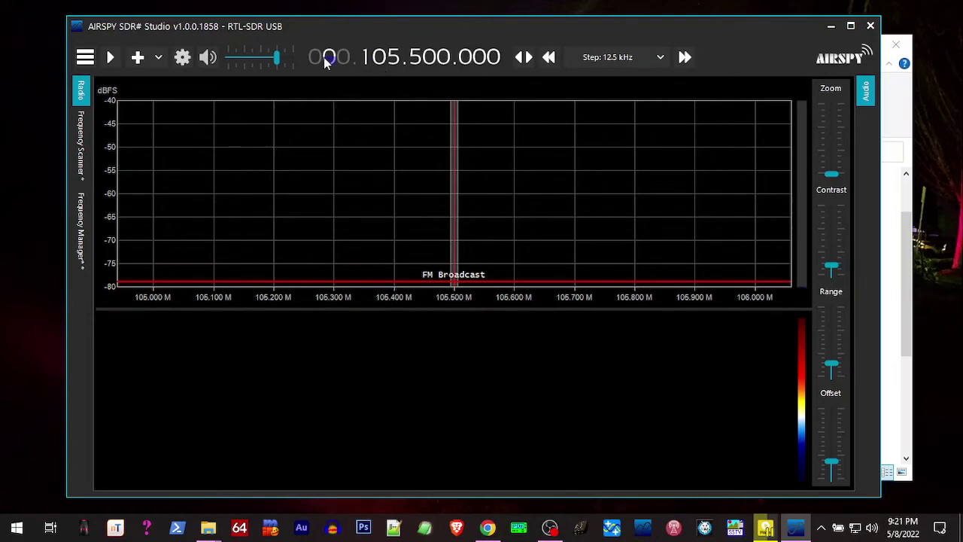
Start playback and tune from 105.5 MHz up to 153.875.500 MHz
{"action": "left_click", "coordinate": [109, 58]}
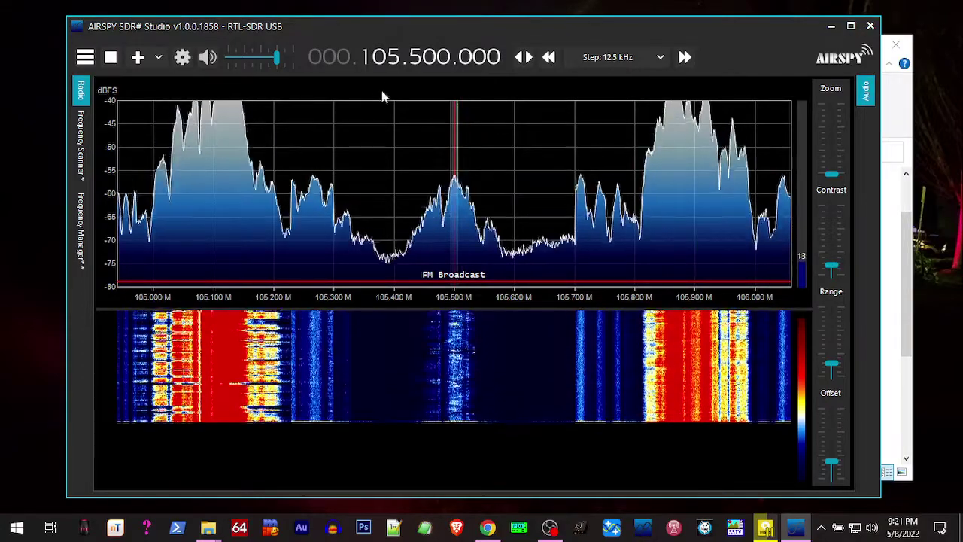
{"action": "scroll", "coordinate": [378, 61], "scroll_direction": "up", "scroll_amount": 5}
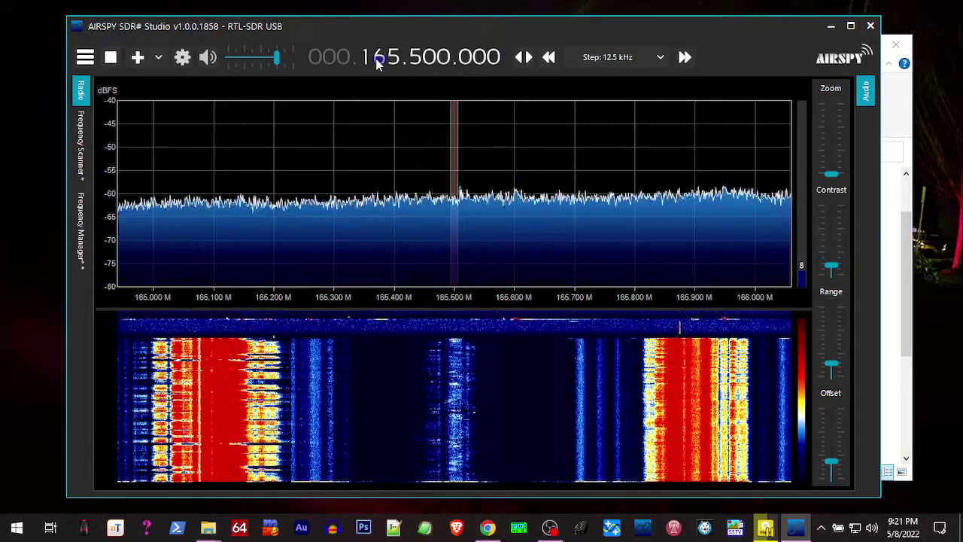
{"action": "scroll", "coordinate": [397, 59], "scroll_direction": "down", "scroll_amount": 1}
{"action": "scroll", "coordinate": [397, 58], "scroll_direction": "down", "scroll_amount": 1}
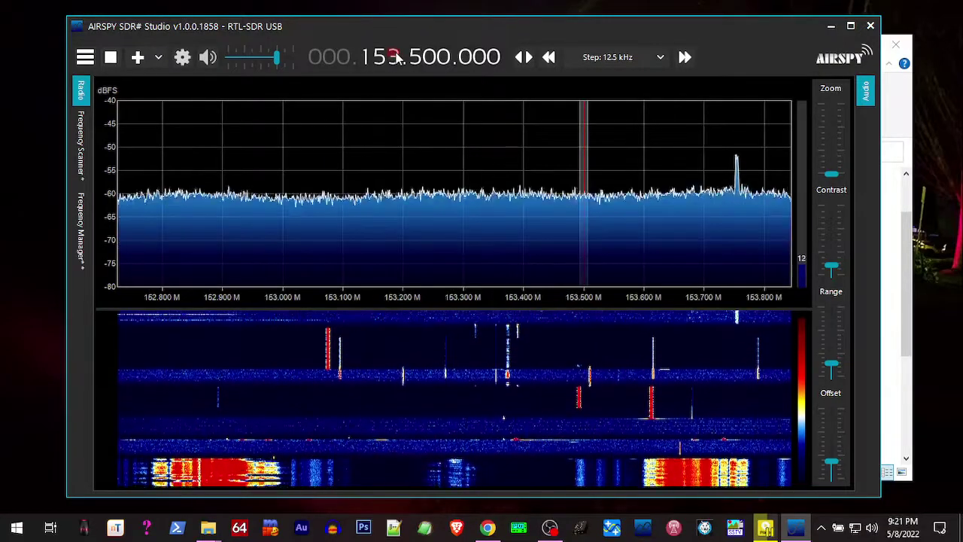
{"action": "scroll", "coordinate": [422, 60], "scroll_direction": "up", "scroll_amount": 3}
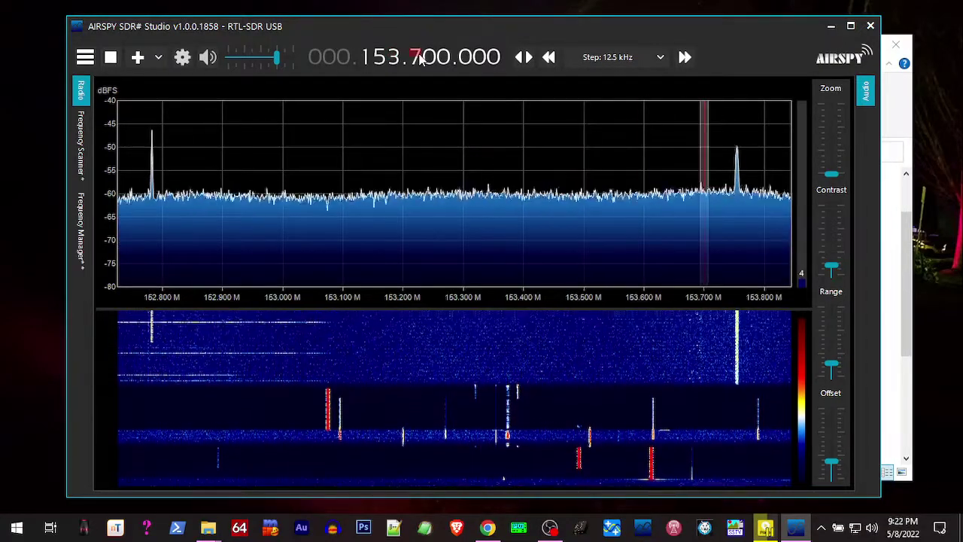
{"action": "scroll", "coordinate": [430, 63], "scroll_direction": "up", "scroll_amount": 2}
{"action": "scroll", "coordinate": [431, 63], "scroll_direction": "up", "scroll_amount": 5}
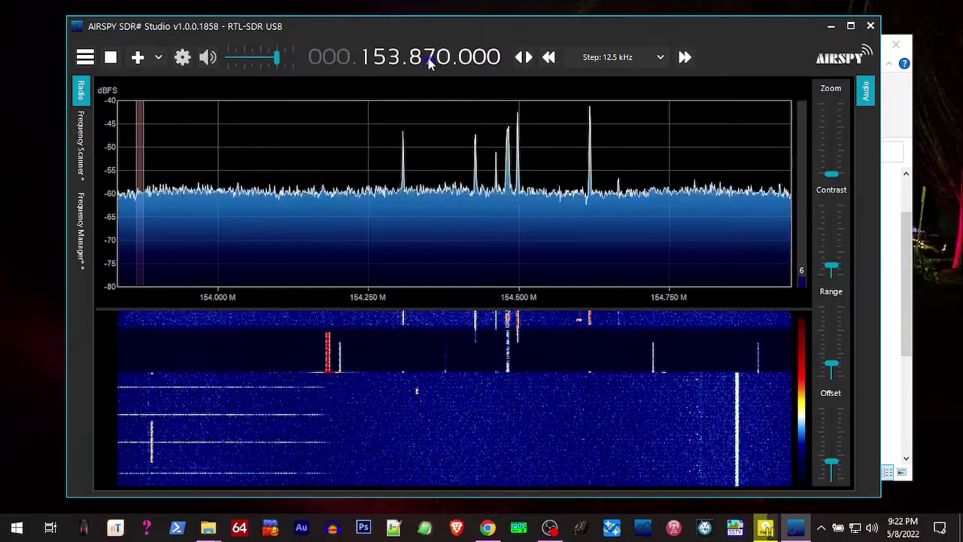
{"action": "scroll", "coordinate": [445, 62], "scroll_direction": "up", "scroll_amount": 4}
{"action": "scroll", "coordinate": [445, 62], "scroll_direction": "up", "scroll_amount": 1}
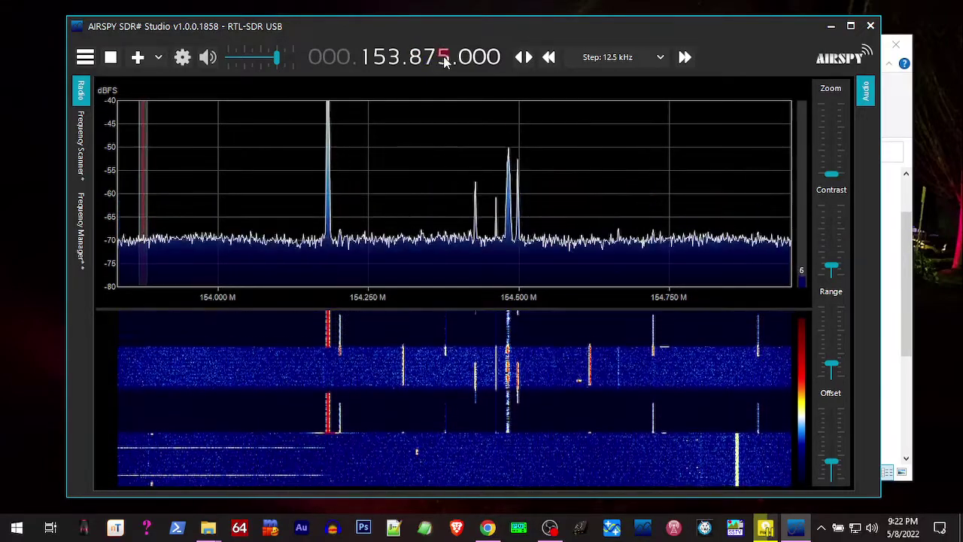
{"action": "scroll", "coordinate": [464, 63], "scroll_direction": "up", "scroll_amount": 3}
{"action": "scroll", "coordinate": [463, 63], "scroll_direction": "up", "scroll_amount": 2}
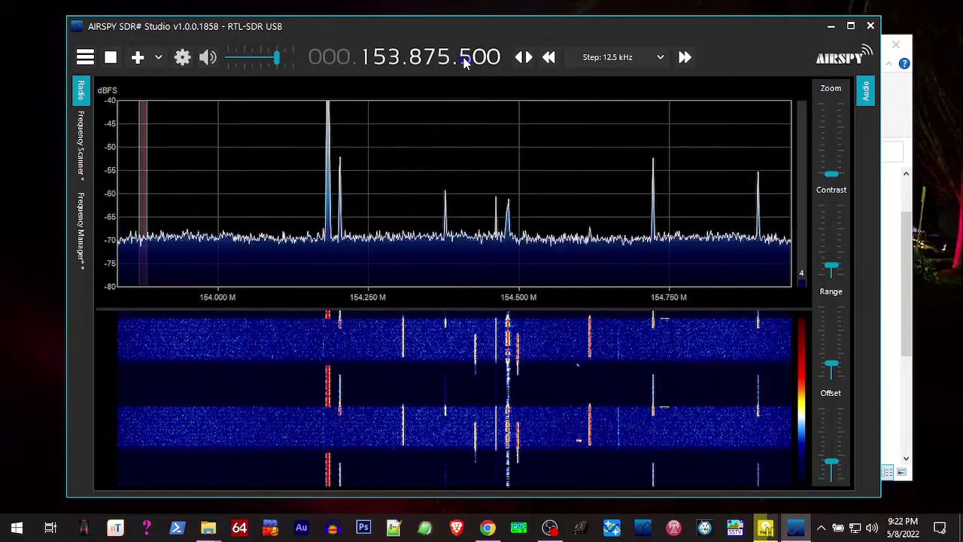
Save 153.875.500 as a Frequency Manager entry named law1 in group Law/Fire
{"action": "left_click", "coordinate": [81, 223]}
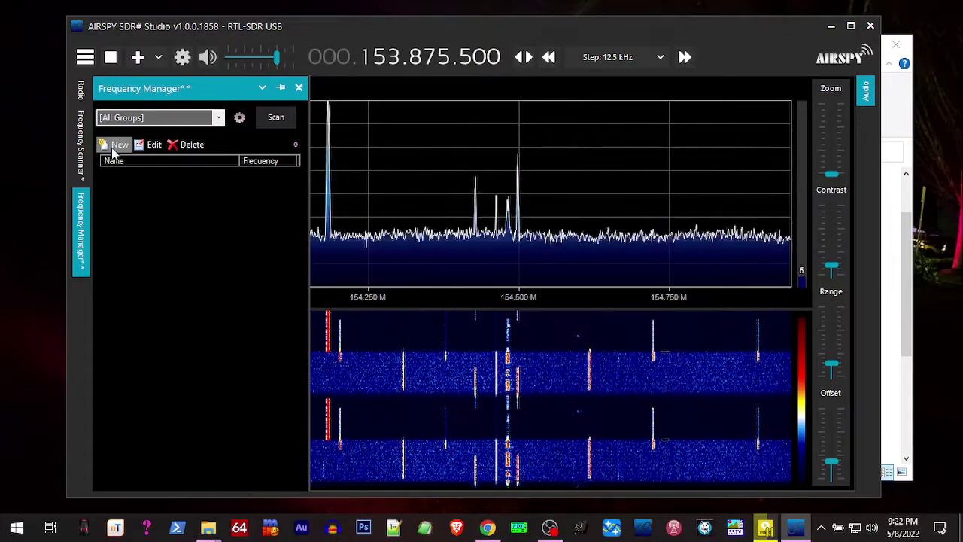
{"action": "left_click", "coordinate": [114, 144]}
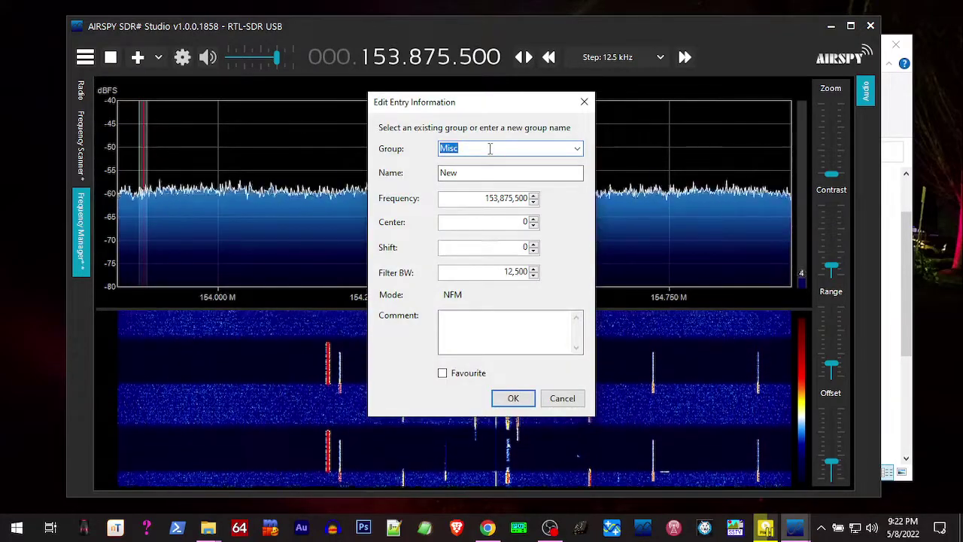
{"action": "type", "text": "Law/Fire"}
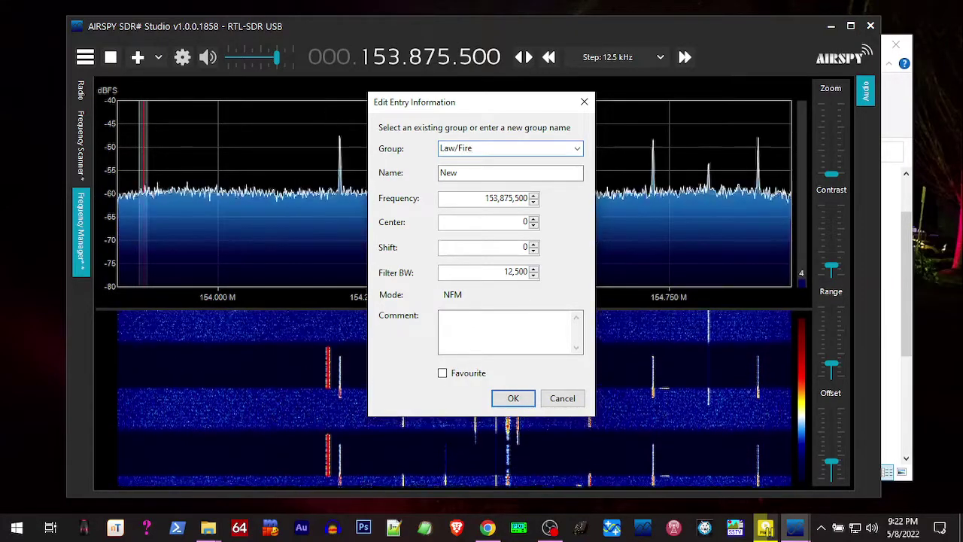
{"action": "double_click", "coordinate": [464, 172]}
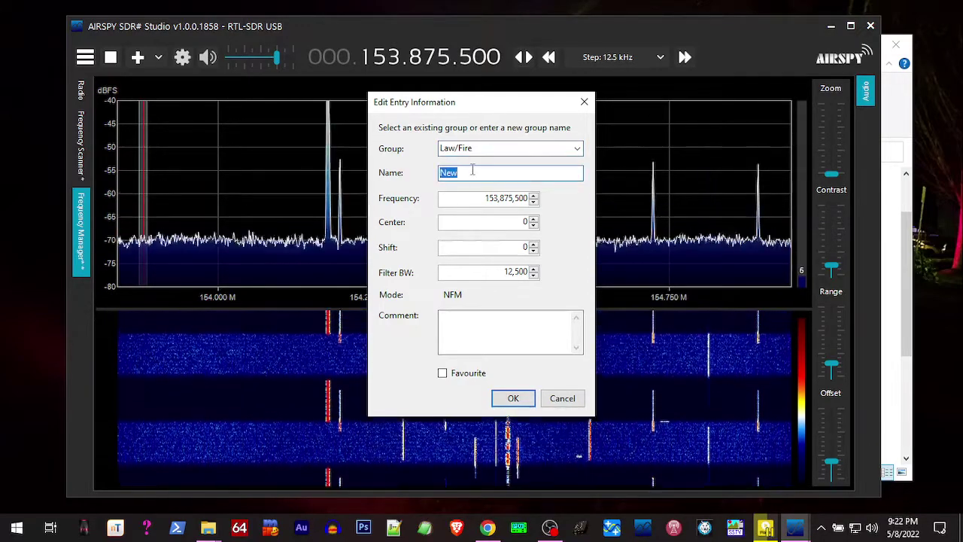
{"action": "type", "text": "I"}
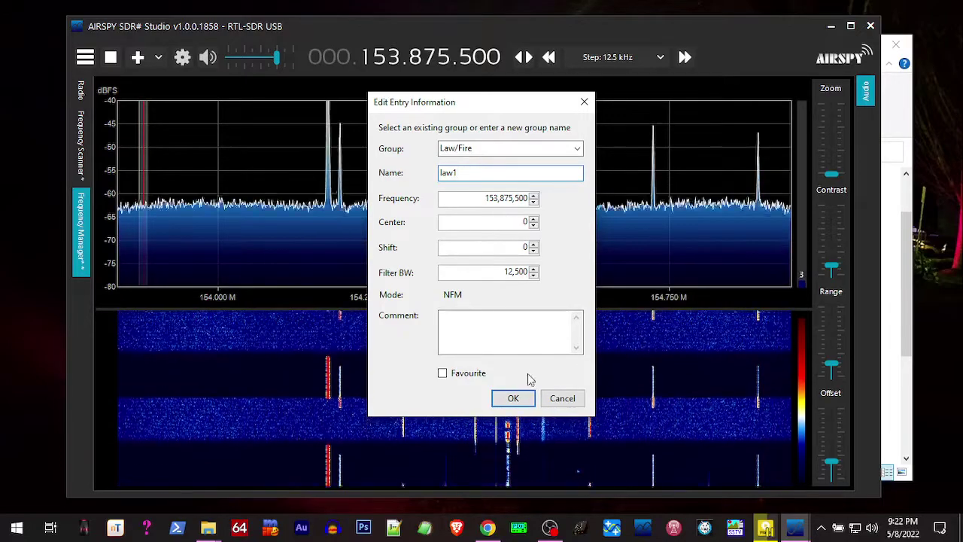
{"action": "left_click", "coordinate": [511, 399]}
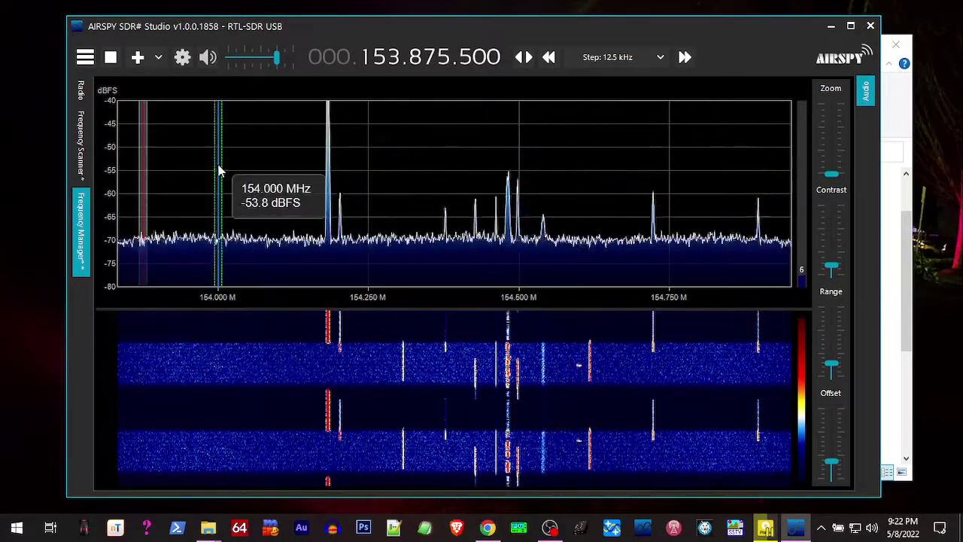
Tune to 154.070 MHz and save it as law2
{"action": "scroll", "coordinate": [392, 58], "scroll_direction": "up", "scroll_amount": 1}
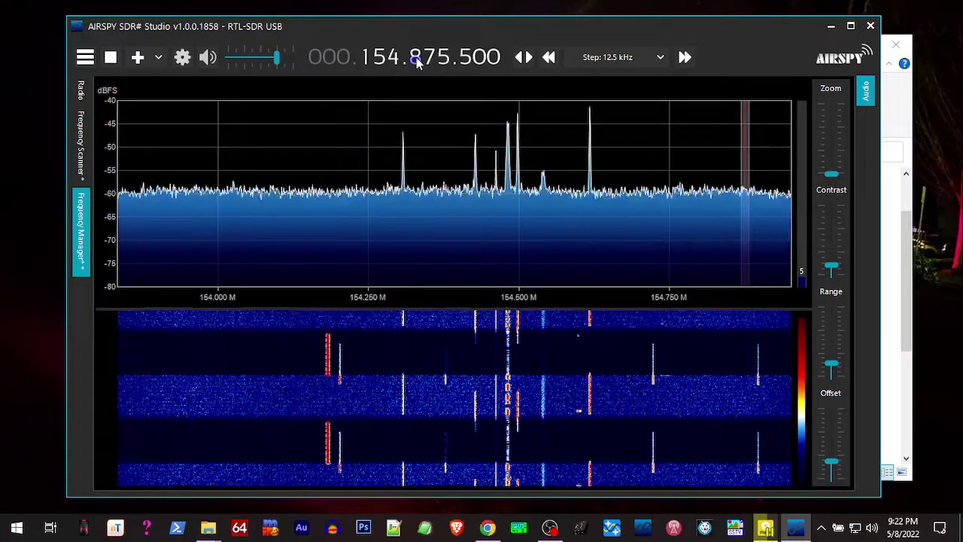
{"action": "right_click", "coordinate": [421, 60]}
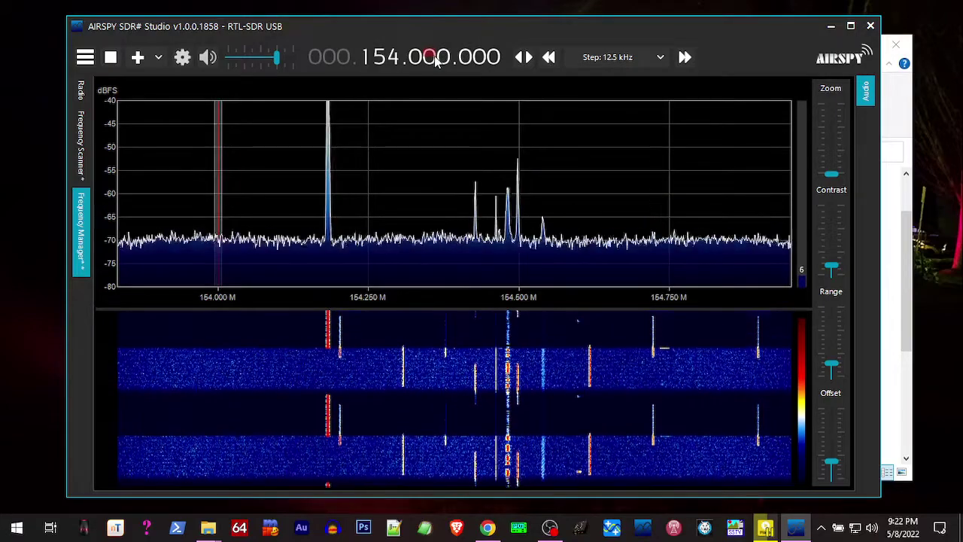
{"action": "scroll", "coordinate": [435, 61], "scroll_direction": "up", "scroll_amount": 7}
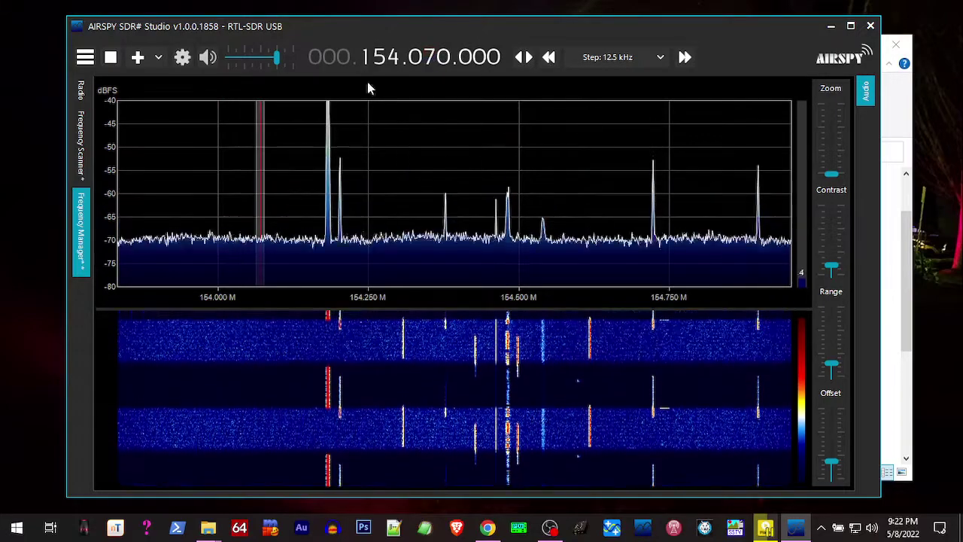
{"action": "left_click", "coordinate": [81, 235]}
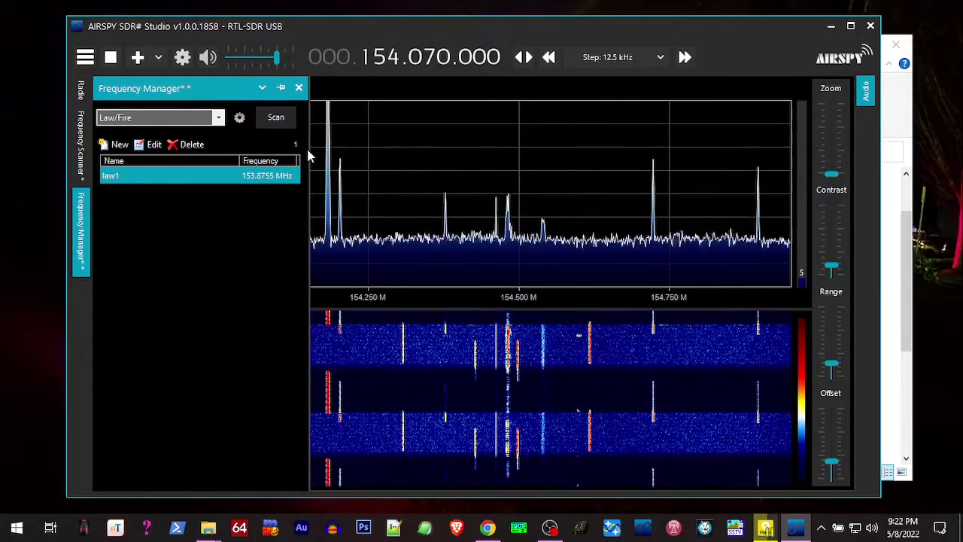
{"action": "left_click_drag", "start_coordinate": [307, 149], "coordinate": [319, 151]}
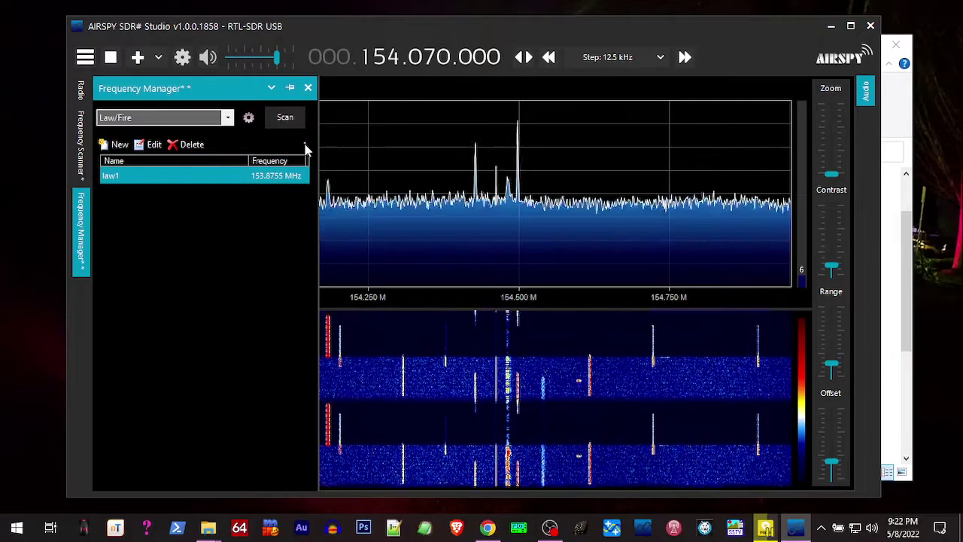
{"action": "left_click", "coordinate": [118, 144]}
{"action": "left_click", "coordinate": [473, 173]}
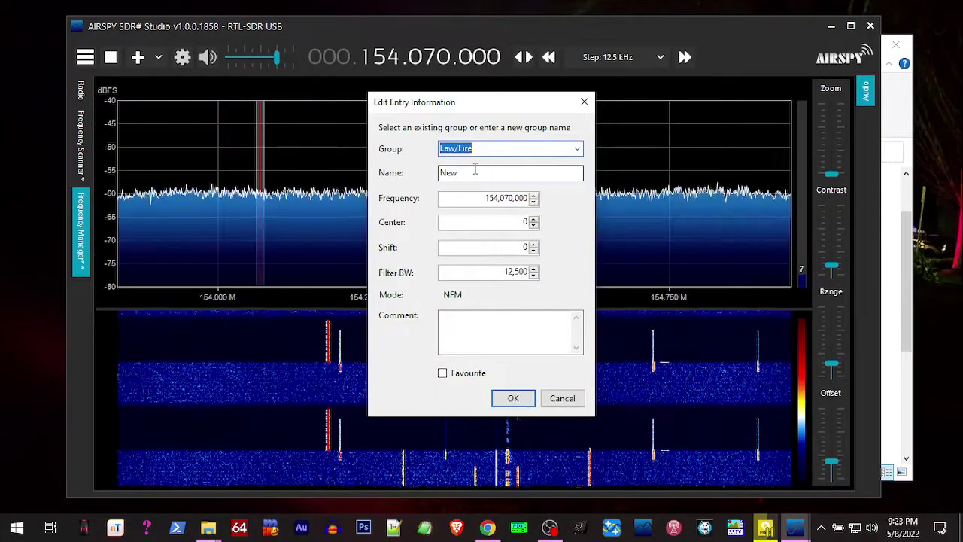
{"action": "double_click", "coordinate": [473, 172]}
{"action": "type", "text": "law2"}
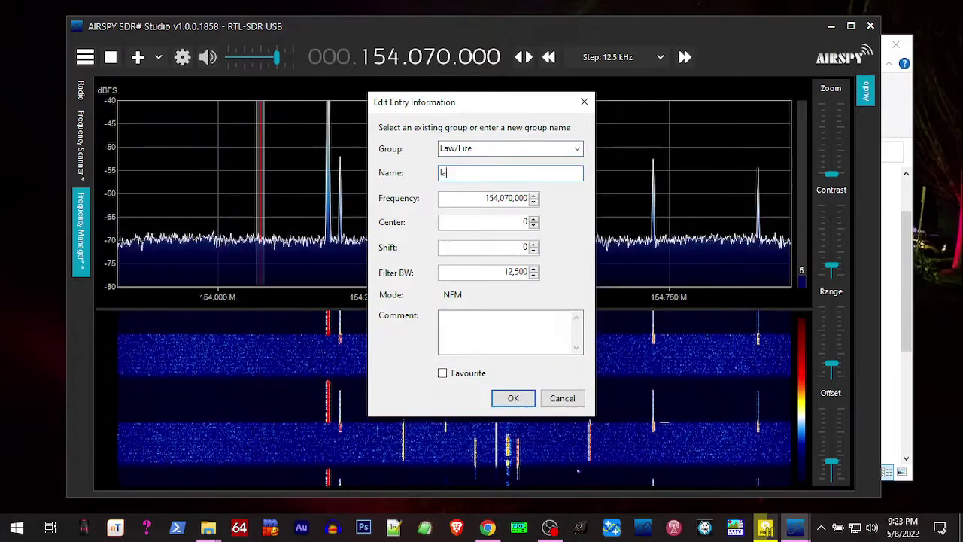
{"action": "left_click", "coordinate": [516, 399]}
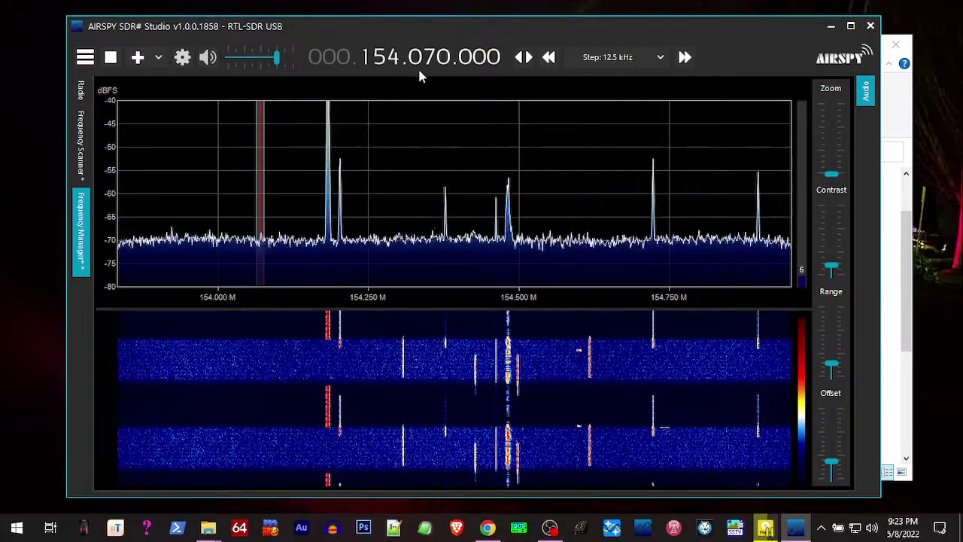
Tune to 154.235 MHz and save it as law3
{"action": "scroll", "coordinate": [416, 63], "scroll_direction": "up", "scroll_amount": 2}
{"action": "scroll", "coordinate": [432, 62], "scroll_direction": "down", "scroll_amount": 3}
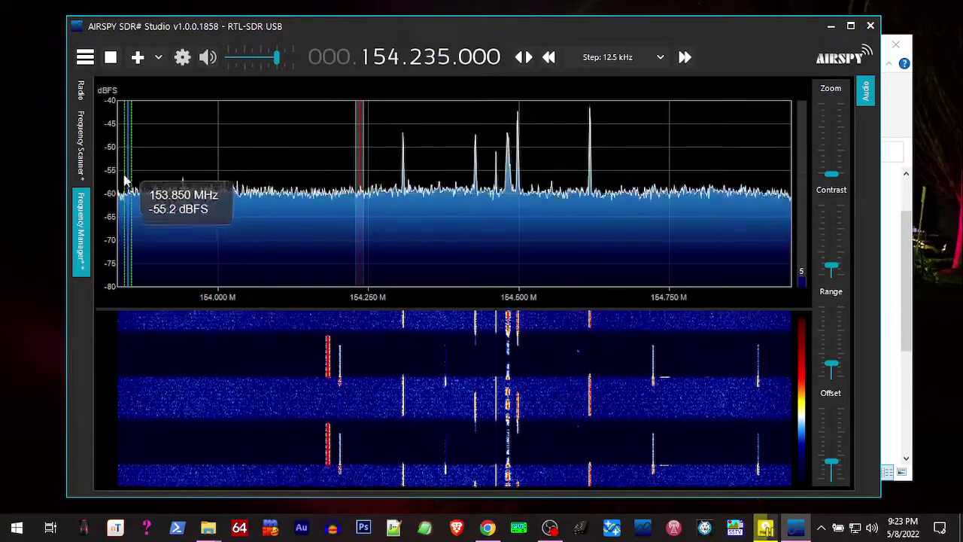
{"action": "mouse_move", "coordinate": [82, 225]}
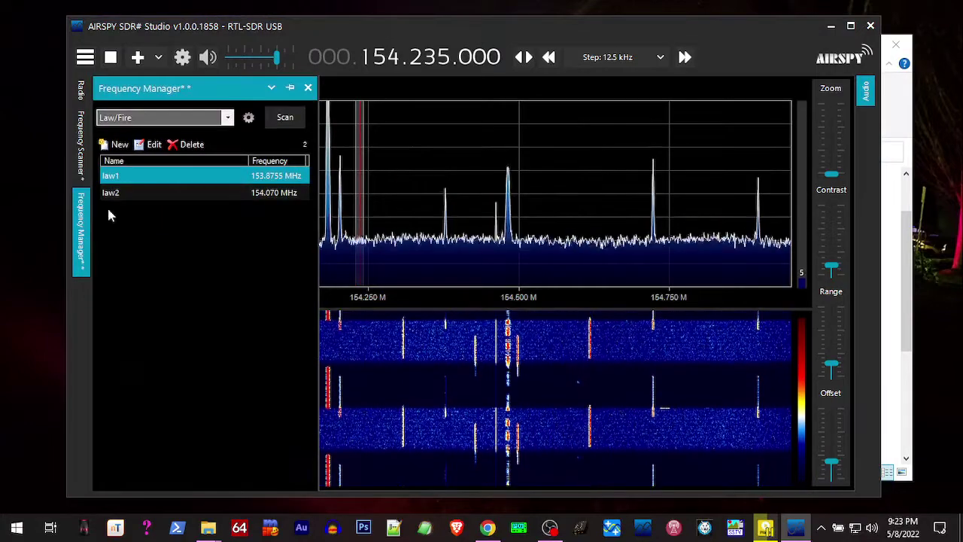
{"action": "left_click", "coordinate": [116, 147]}
{"action": "double_click", "coordinate": [464, 172]}
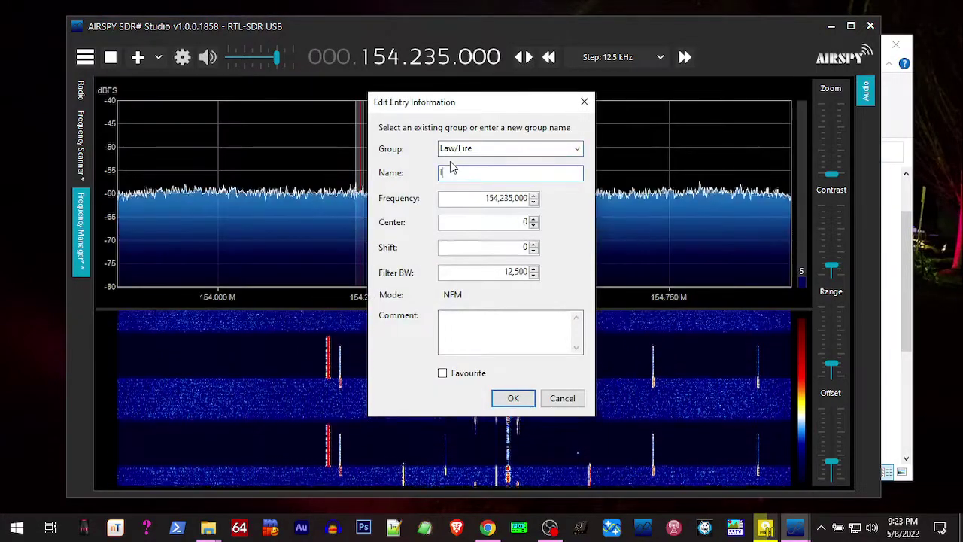
{"action": "type", "text": "law3"}
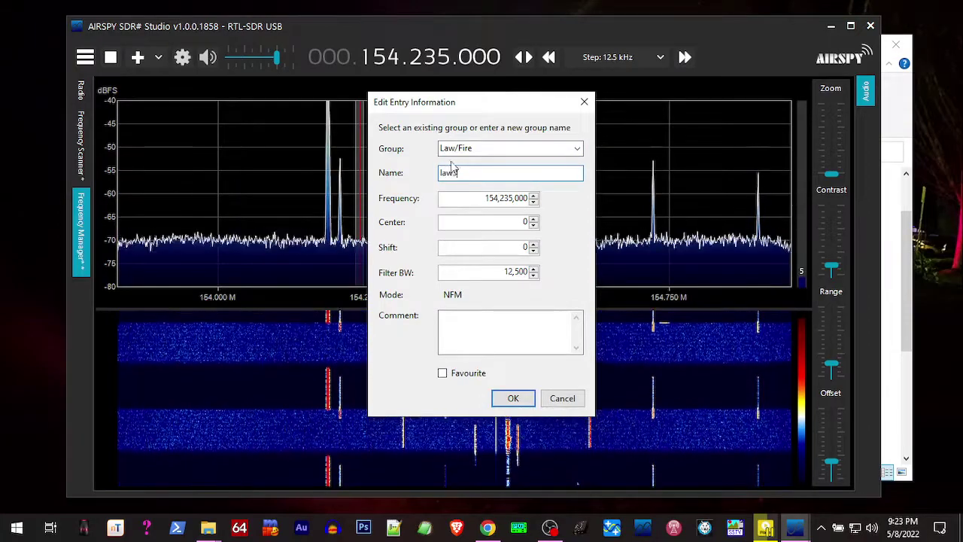
{"action": "left_click", "coordinate": [513, 398]}
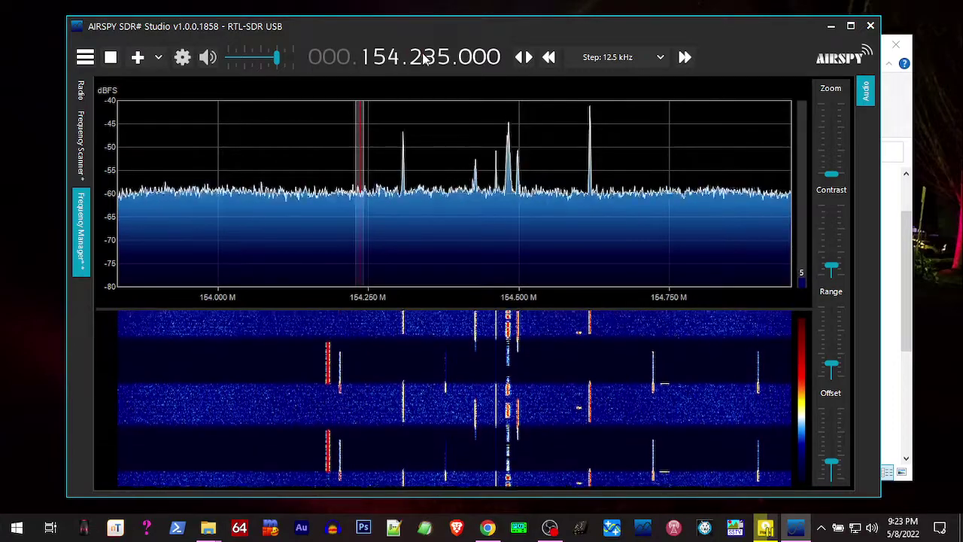
{"action": "scroll", "coordinate": [420, 60], "scroll_direction": "up", "scroll_amount": 2}
Save 154.415 MHz as the law4 entry
{"action": "scroll", "coordinate": [430, 60], "scroll_direction": "down", "scroll_amount": 2}
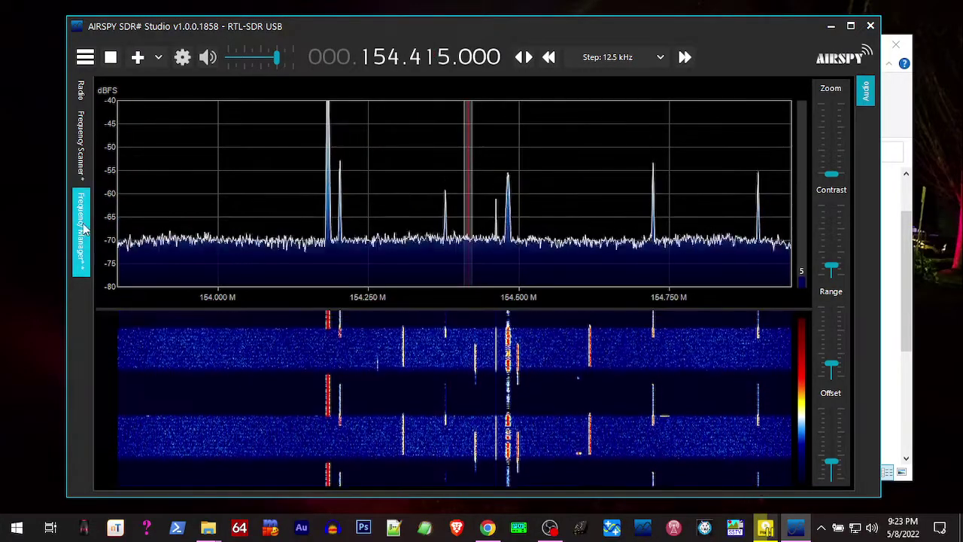
{"action": "left_click", "coordinate": [82, 234]}
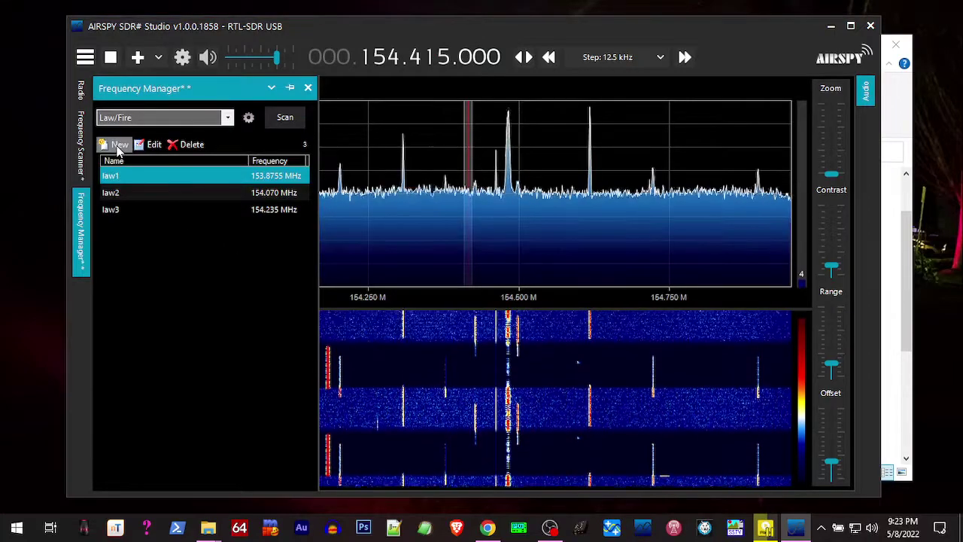
{"action": "left_click", "coordinate": [113, 144]}
{"action": "double_click", "coordinate": [466, 173]}
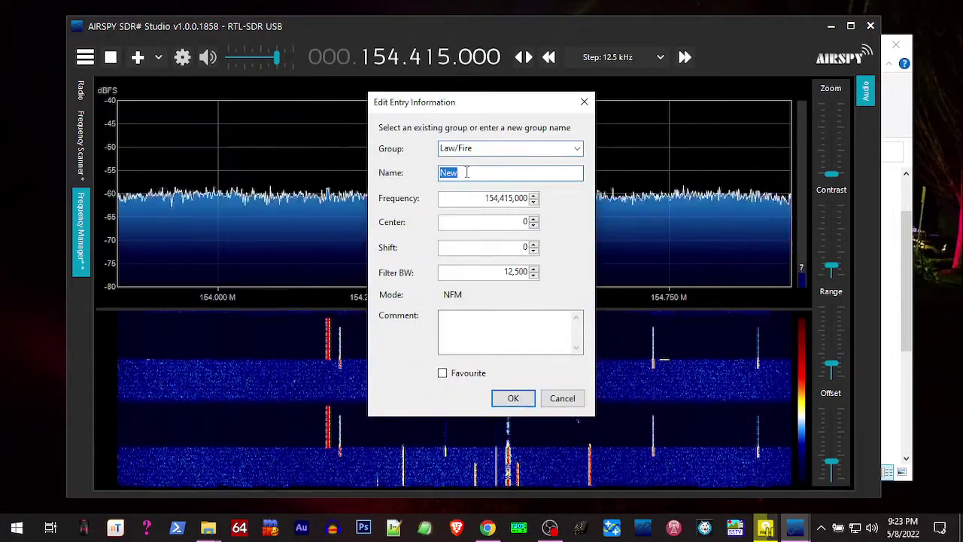
{"action": "type", "text": "law4"}
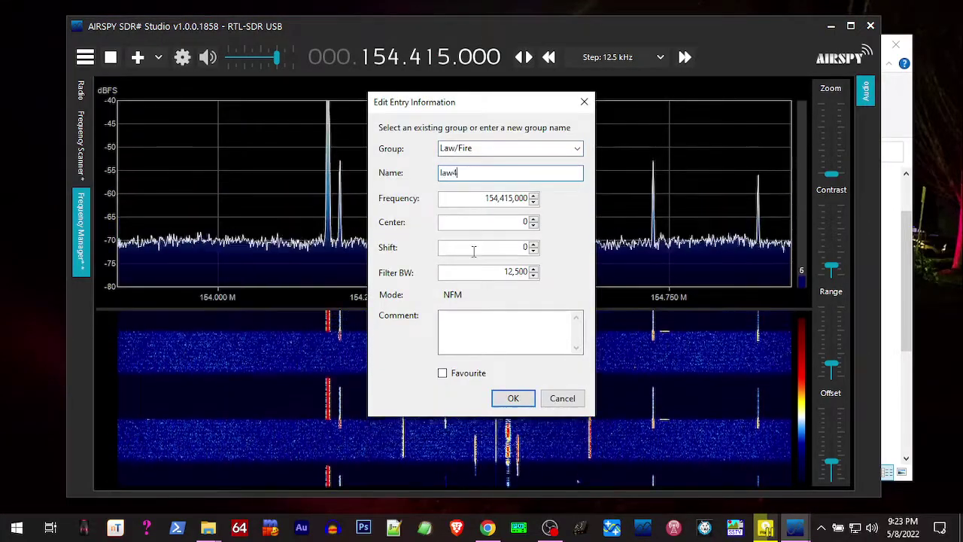
{"action": "left_click", "coordinate": [514, 398]}
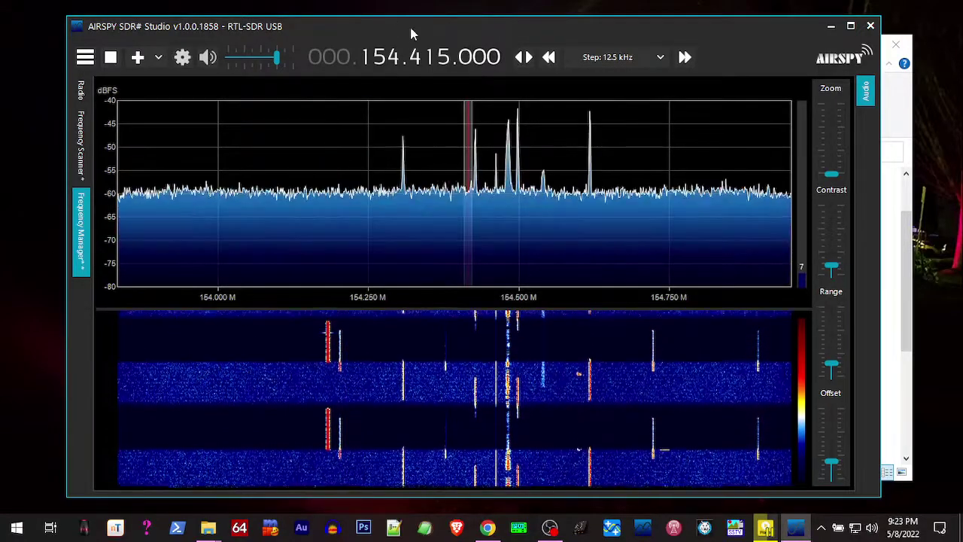
Tune to 154.785 MHz and save it as law5
{"action": "scroll", "coordinate": [430, 59], "scroll_direction": "up", "scroll_amount": 3}
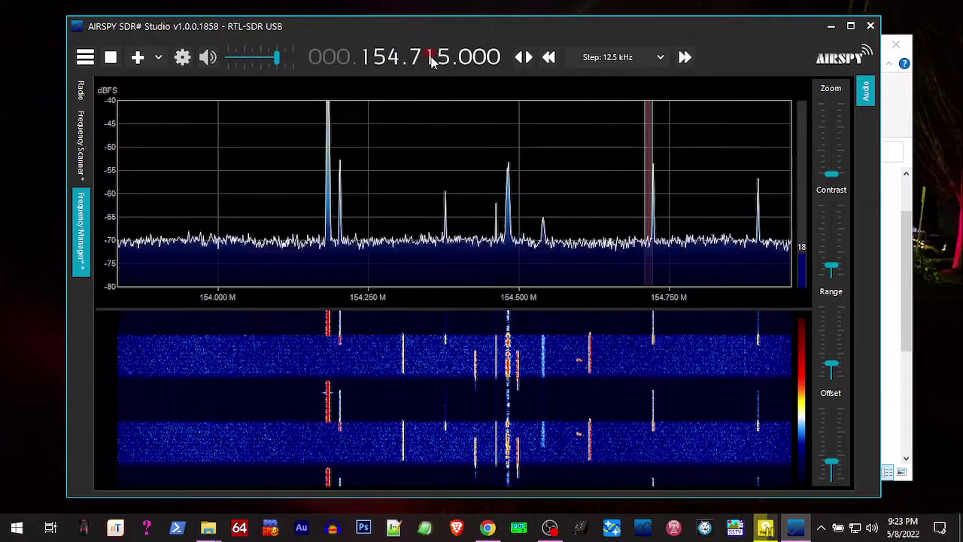
{"action": "scroll", "coordinate": [432, 60], "scroll_direction": "up", "scroll_amount": 6}
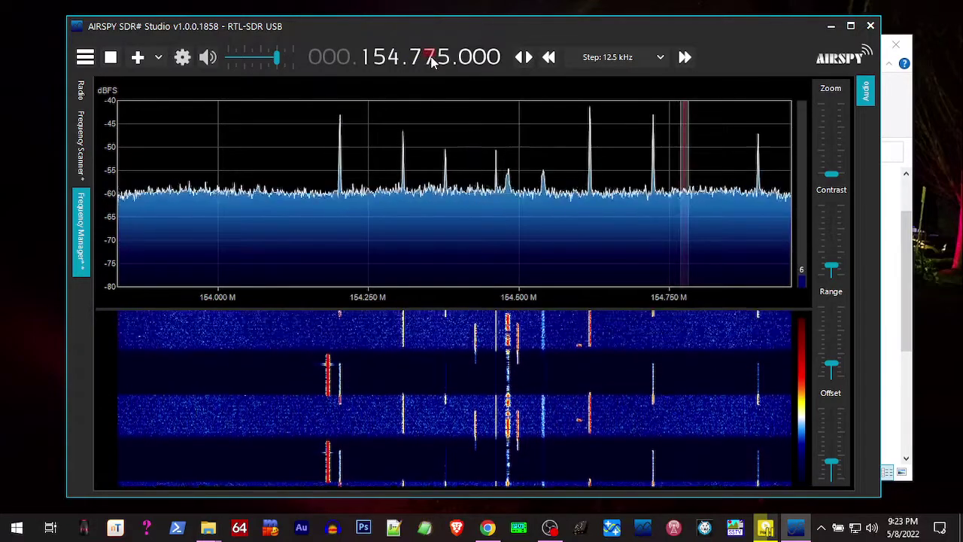
{"action": "scroll", "coordinate": [432, 61], "scroll_direction": "up", "scroll_amount": 1}
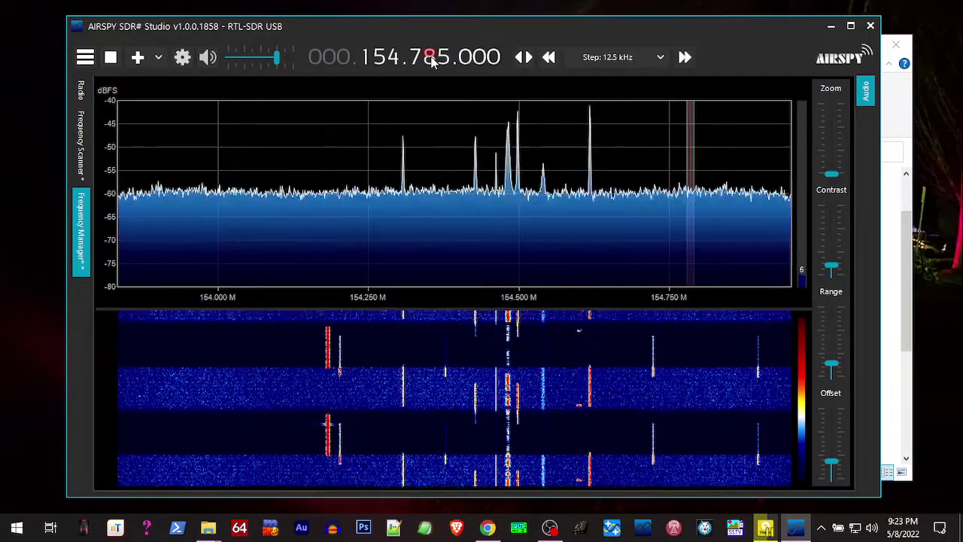
{"action": "left_click", "coordinate": [80, 229]}
{"action": "left_click", "coordinate": [113, 144]}
{"action": "key", "text": "Tab"}
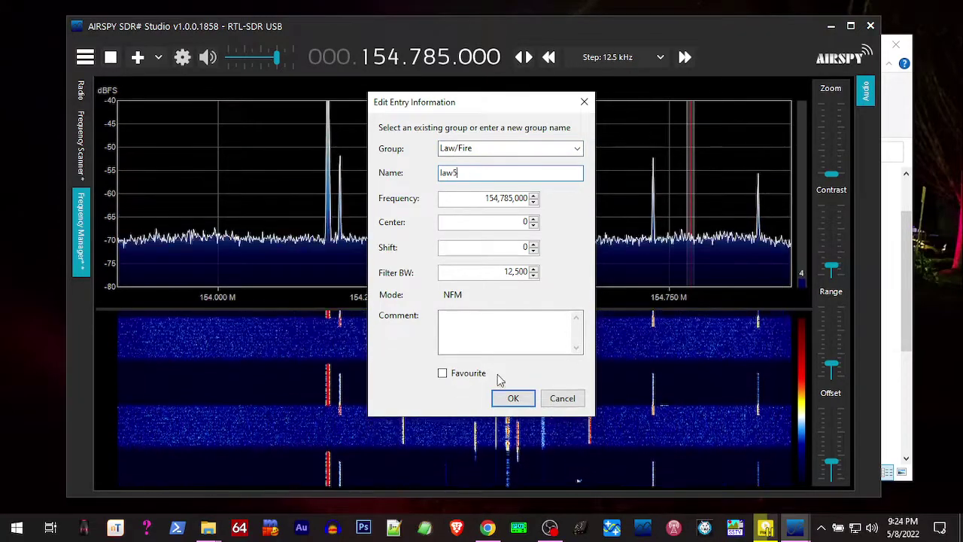
{"action": "left_click", "coordinate": [513, 399]}
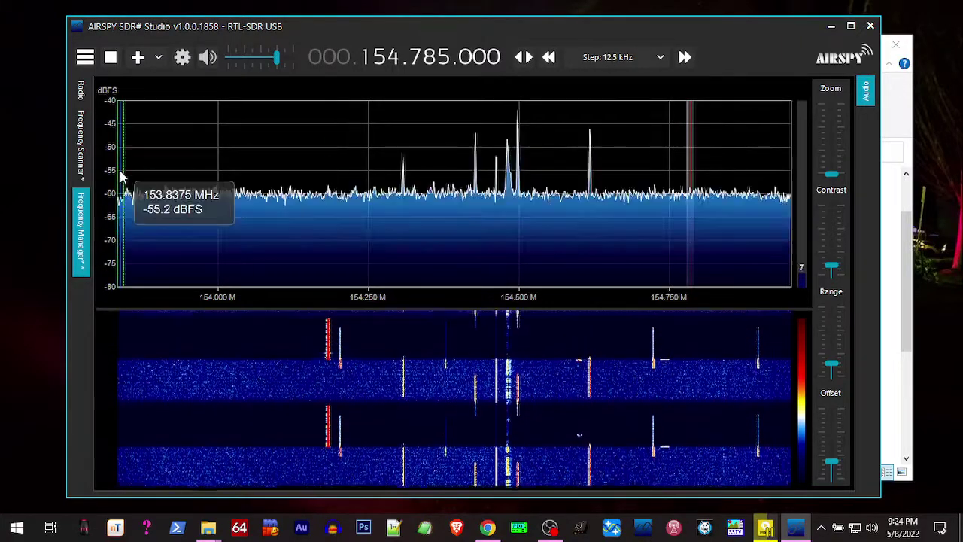
Tune to 154.815 MHz and save it as law6
{"action": "left_click", "coordinate": [425, 56]}
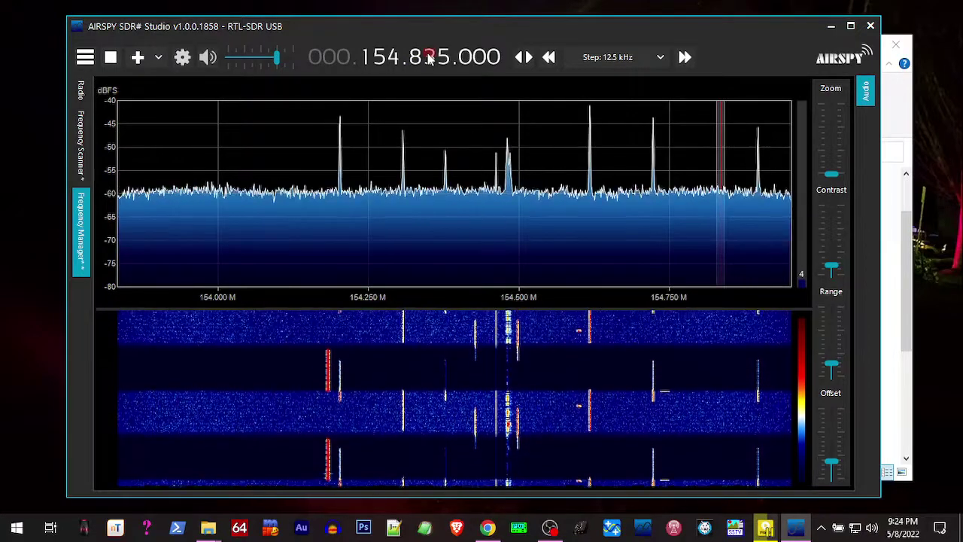
{"action": "scroll", "coordinate": [429, 58], "scroll_direction": "down", "scroll_amount": 7}
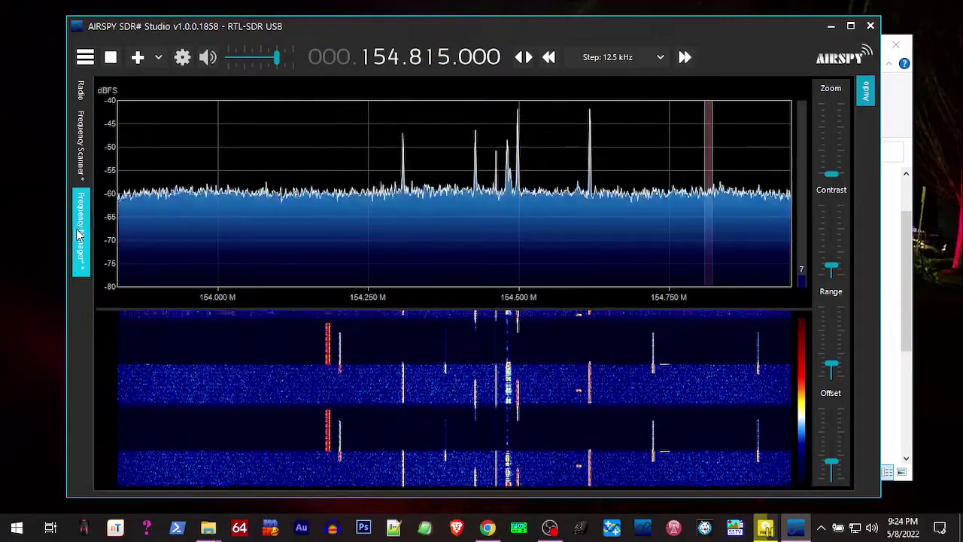
{"action": "left_click", "coordinate": [80, 230]}
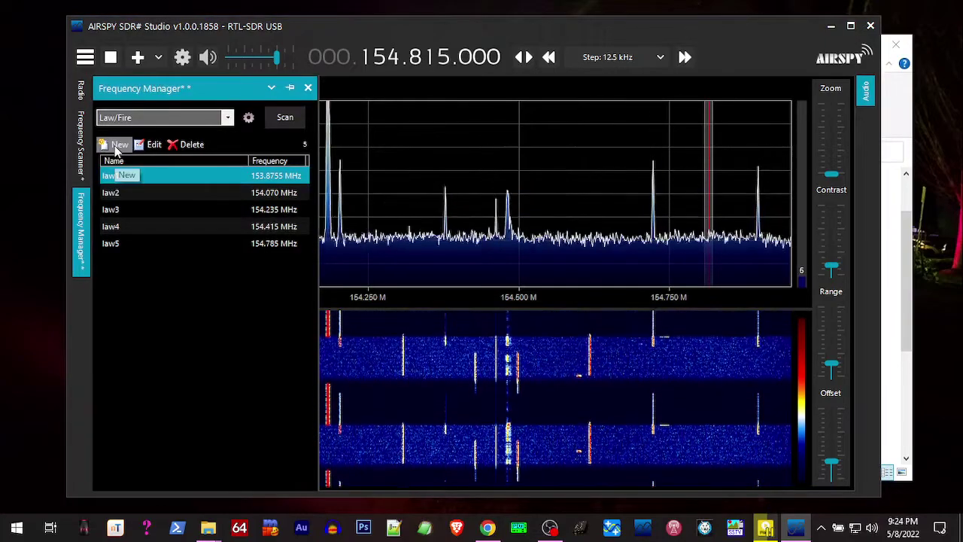
{"action": "left_click", "coordinate": [116, 145]}
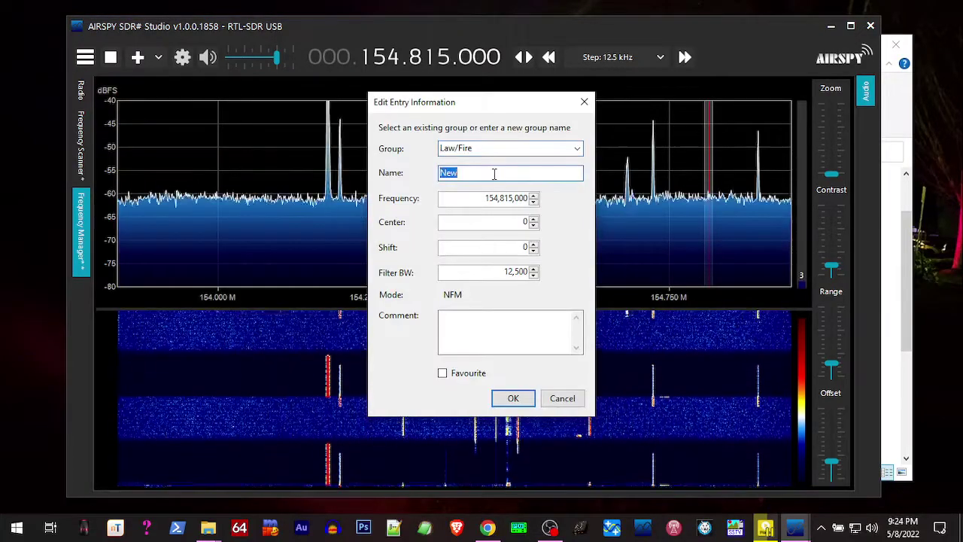
{"action": "type", "text": "law6"}
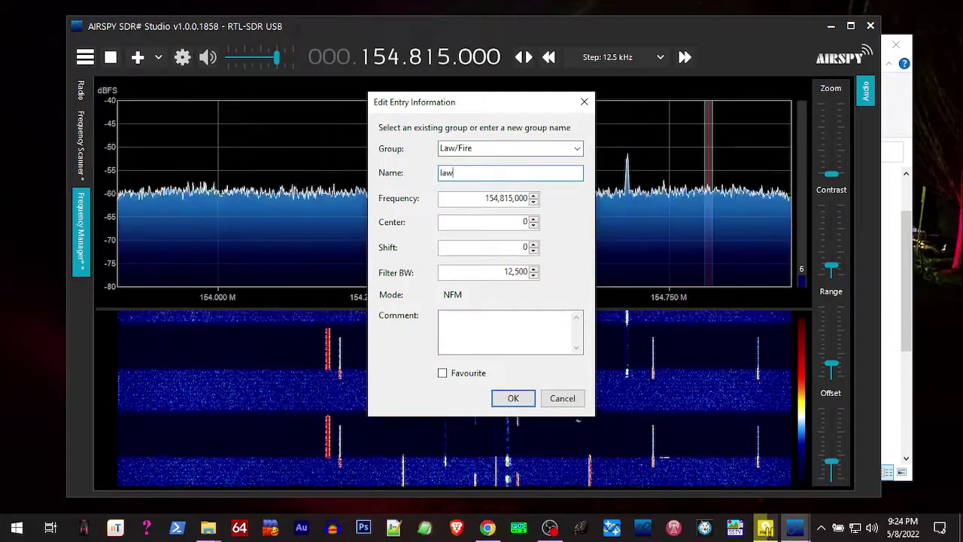
{"action": "left_click", "coordinate": [515, 398]}
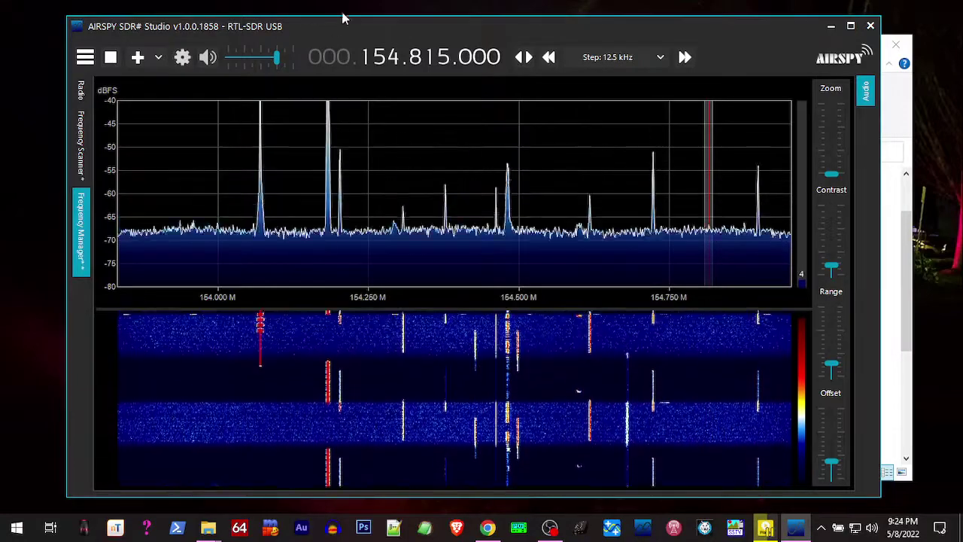
Tune to 155.535 MHz and save it as law7
{"action": "scroll", "coordinate": [416, 59], "scroll_direction": "down", "scroll_amount": 3}
{"action": "scroll", "coordinate": [416, 59], "scroll_direction": "down", "scroll_amount": 1}
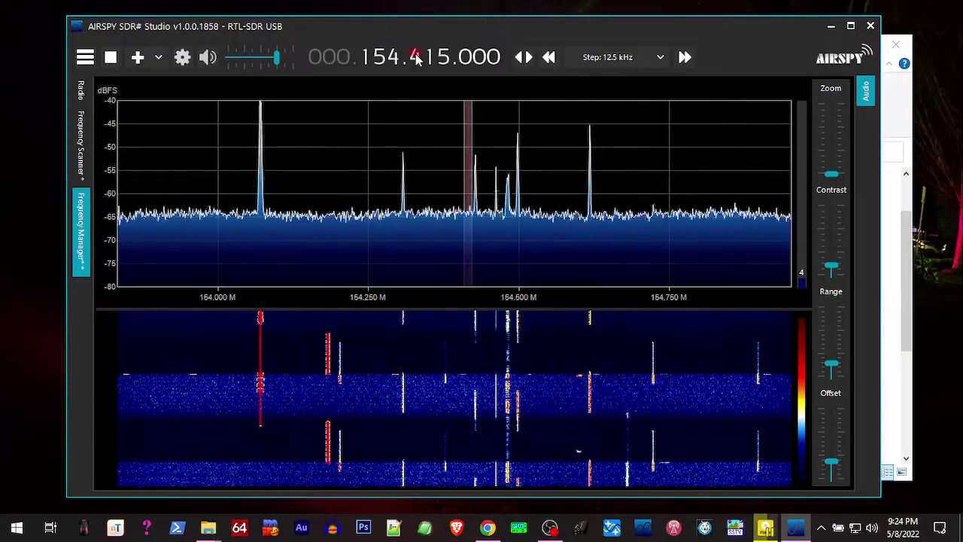
{"action": "scroll", "coordinate": [416, 58], "scroll_direction": "up", "scroll_amount": 1}
{"action": "scroll", "coordinate": [392, 59], "scroll_direction": "up", "scroll_amount": 1}
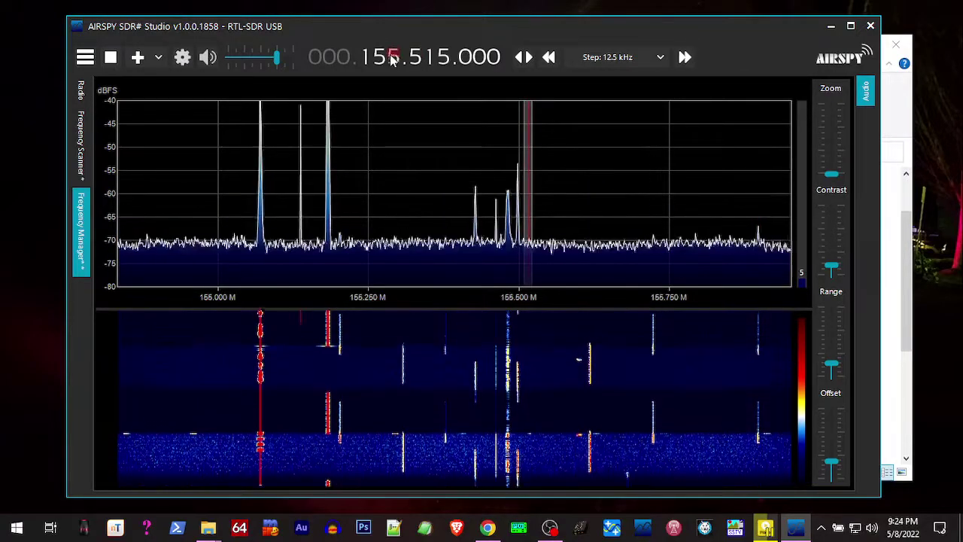
{"action": "scroll", "coordinate": [425, 60], "scroll_direction": "up", "scroll_amount": 2}
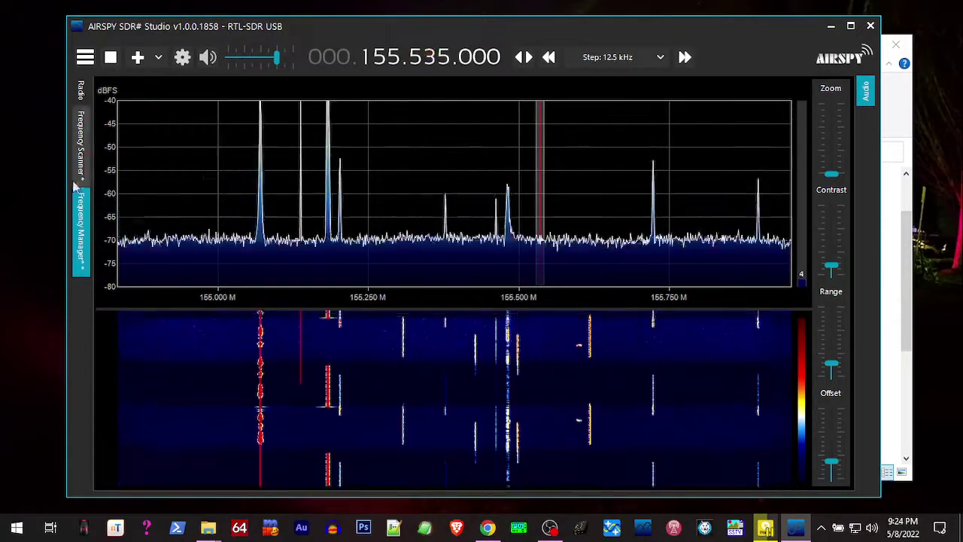
{"action": "left_click", "coordinate": [81, 225]}
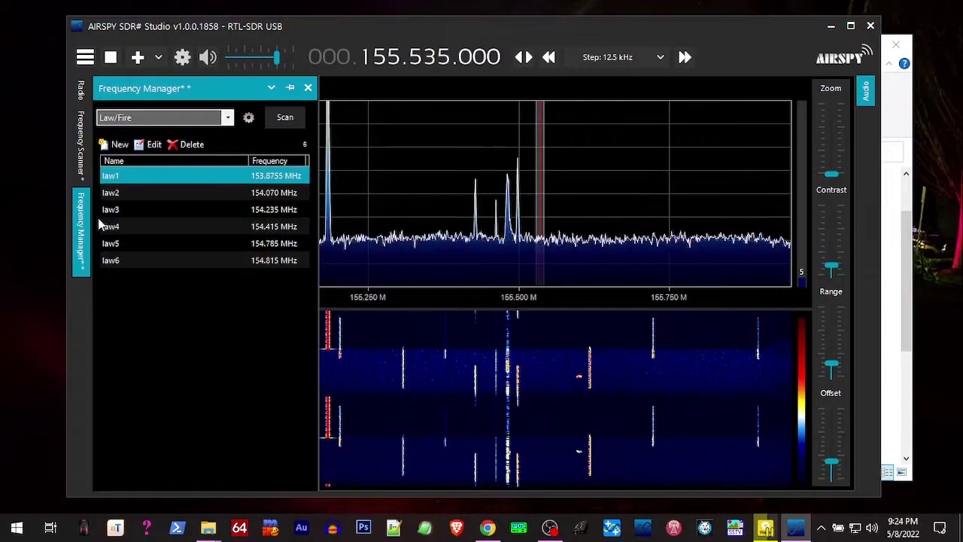
{"action": "left_click", "coordinate": [117, 145]}
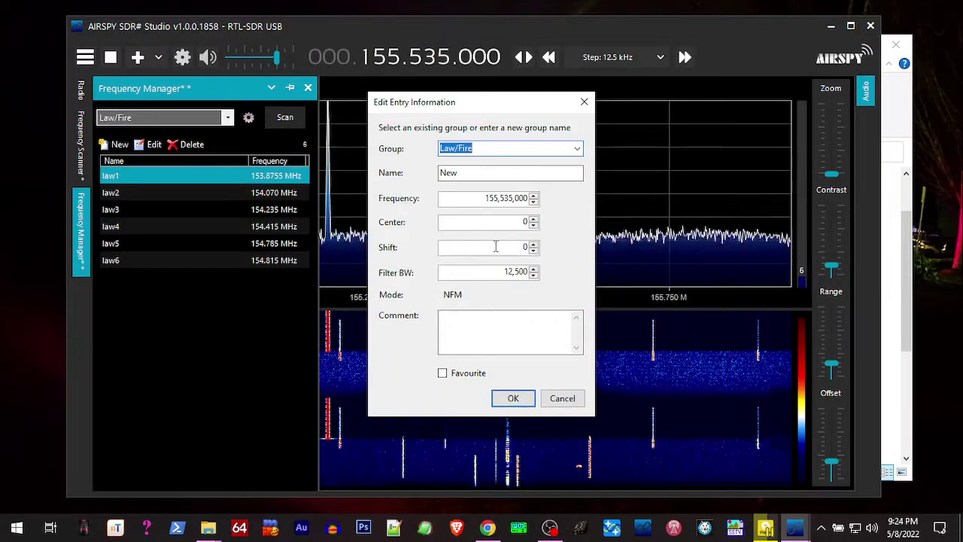
{"action": "double_click", "coordinate": [470, 174]}
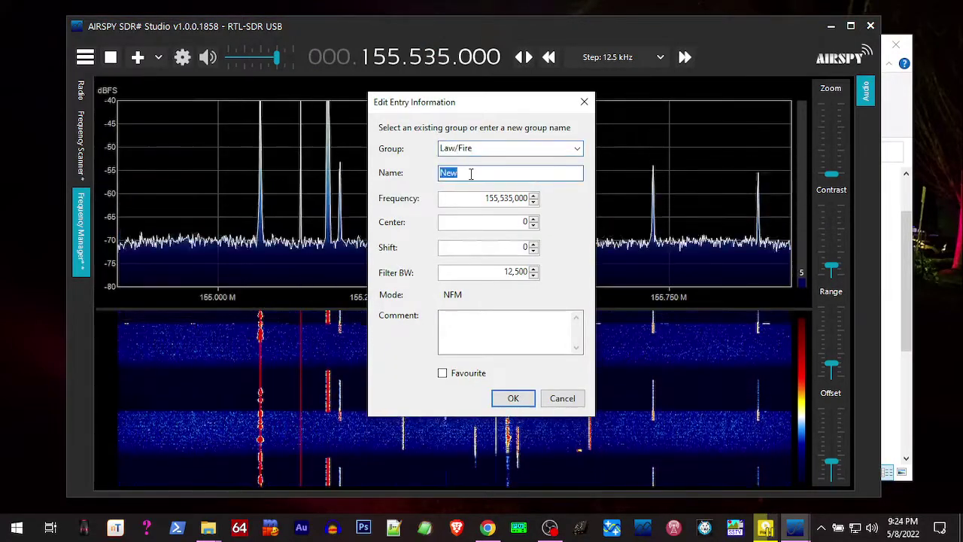
{"action": "type", "text": "law7"}
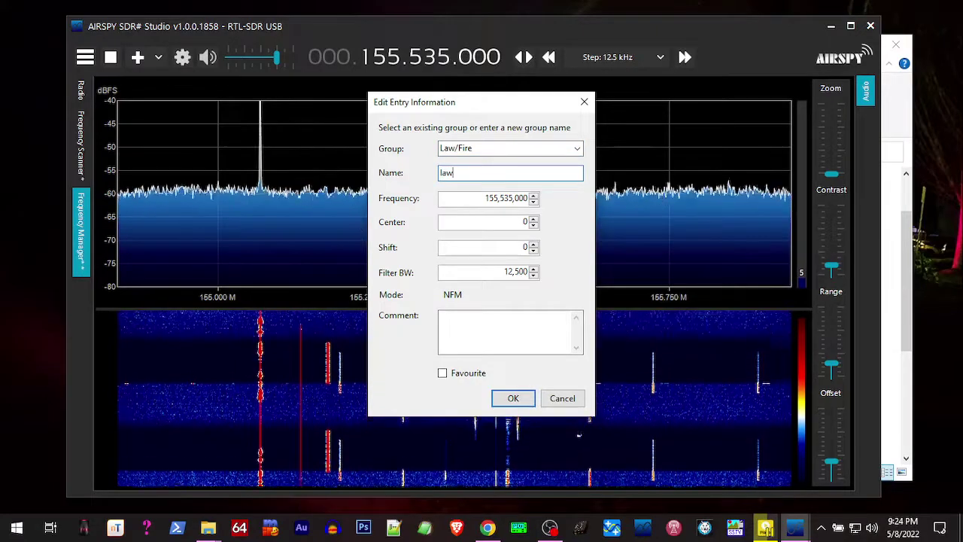
{"action": "left_click", "coordinate": [512, 398]}
Enable Show Names in Frequency Manager settings, labelling channels on the Spectrum instead of Waterfall
{"action": "left_click", "coordinate": [81, 256]}
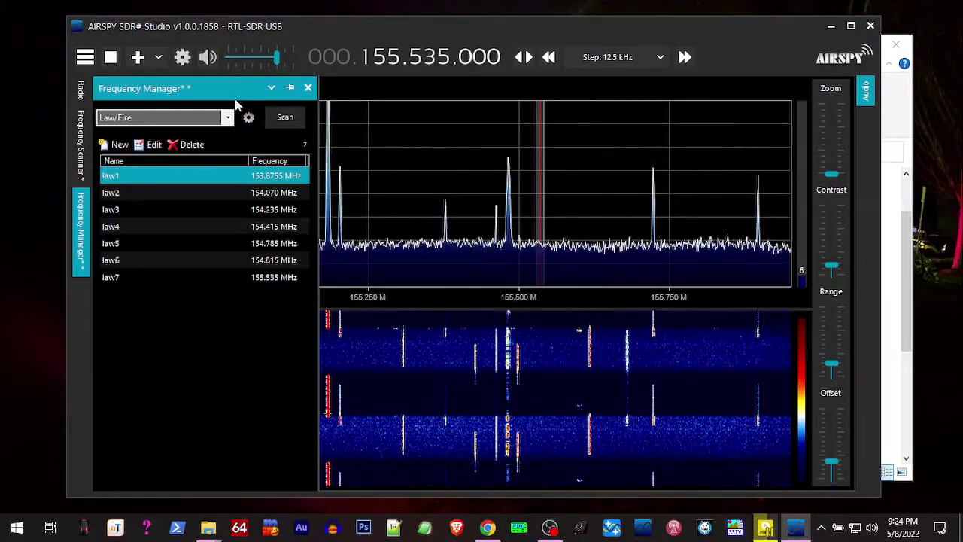
{"action": "left_click", "coordinate": [248, 119]}
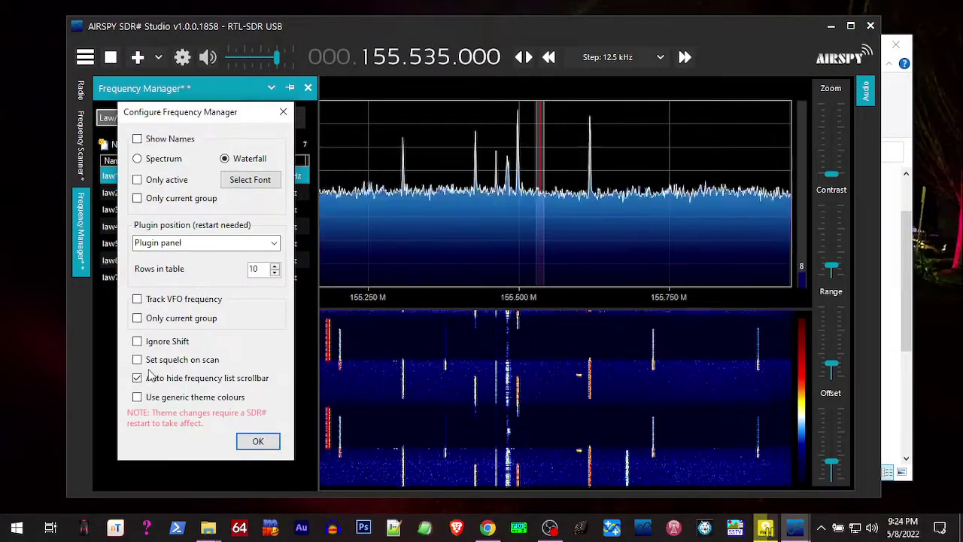
{"action": "left_click", "coordinate": [137, 139]}
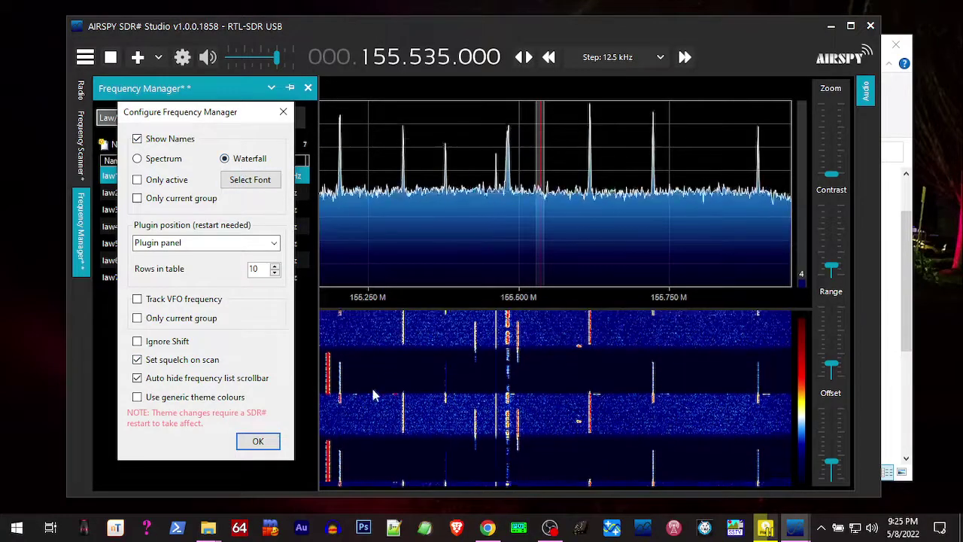
{"action": "left_click", "coordinate": [138, 159]}
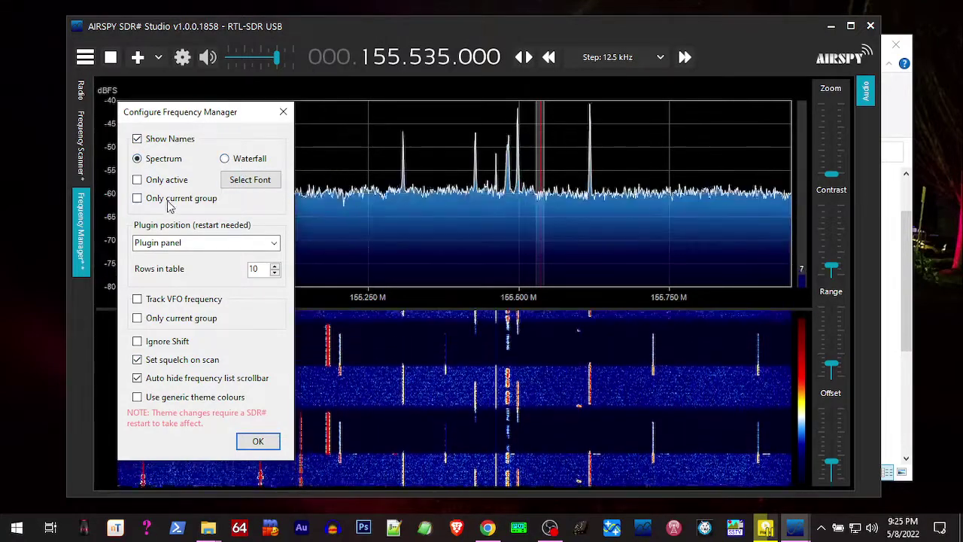
{"action": "left_click", "coordinate": [256, 444]}
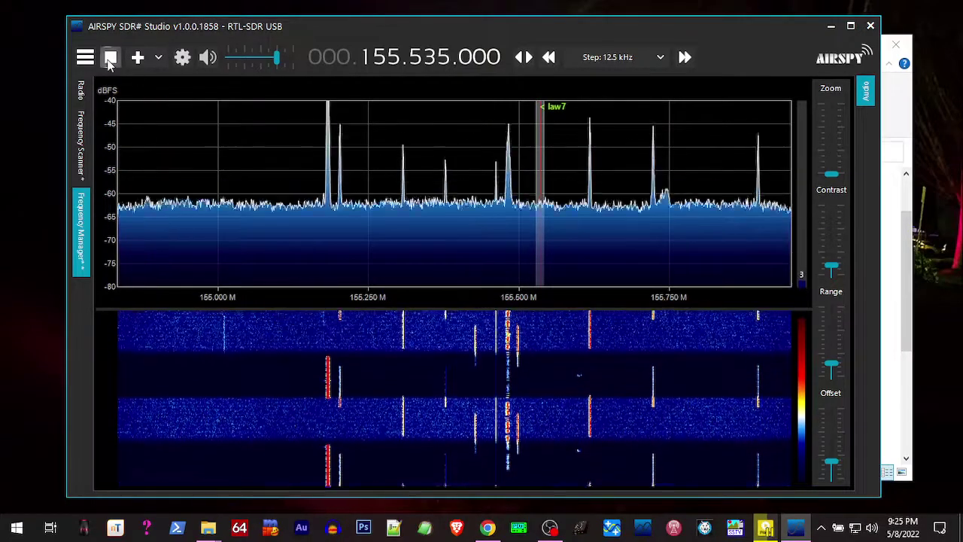
Stop the radio, close SDR#, and relaunch it from SDRSharp.exe
{"action": "left_click", "coordinate": [110, 57]}
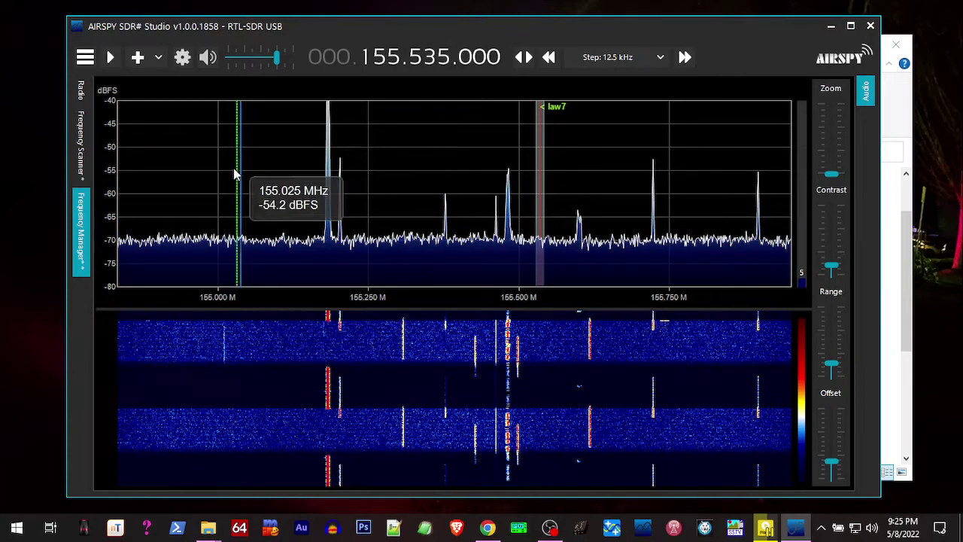
{"action": "left_click", "coordinate": [84, 226]}
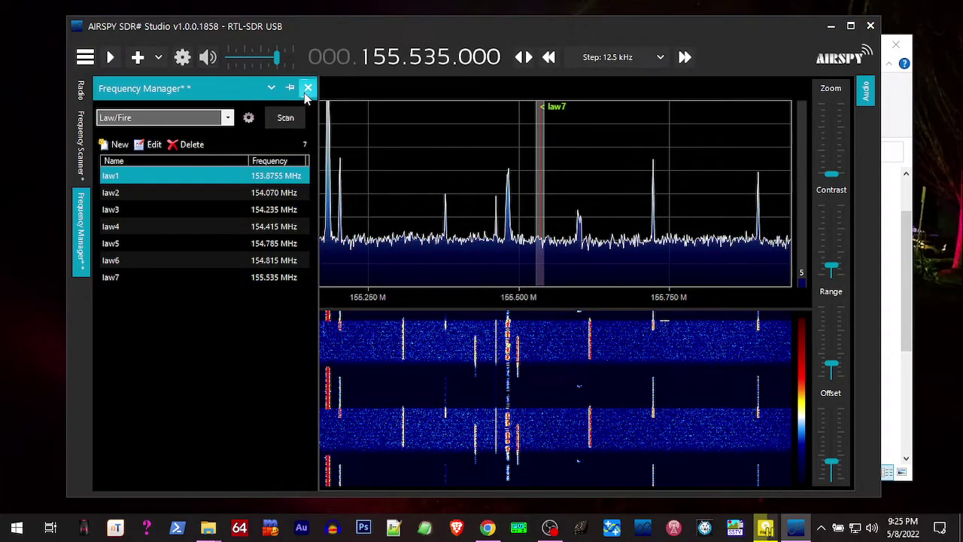
{"action": "left_click", "coordinate": [873, 28]}
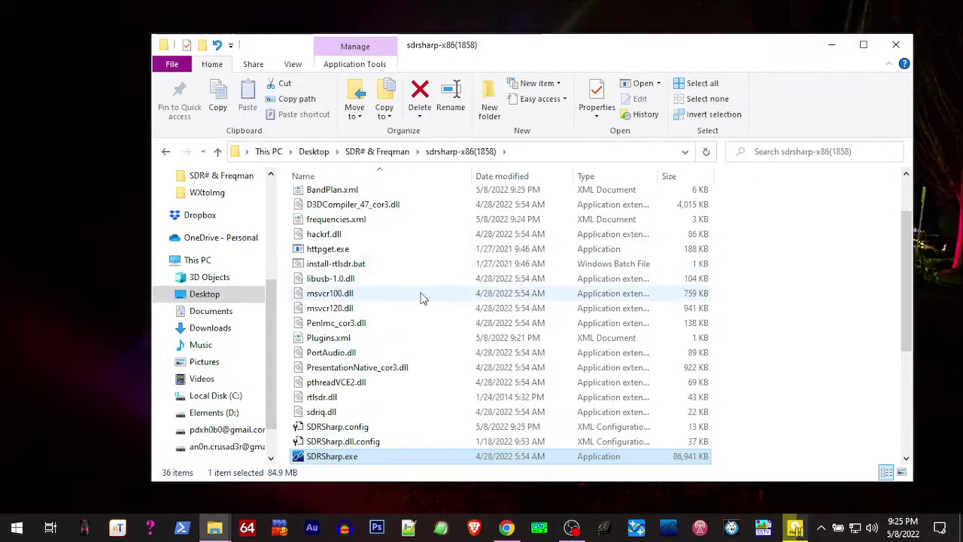
{"action": "double_click", "coordinate": [331, 456]}
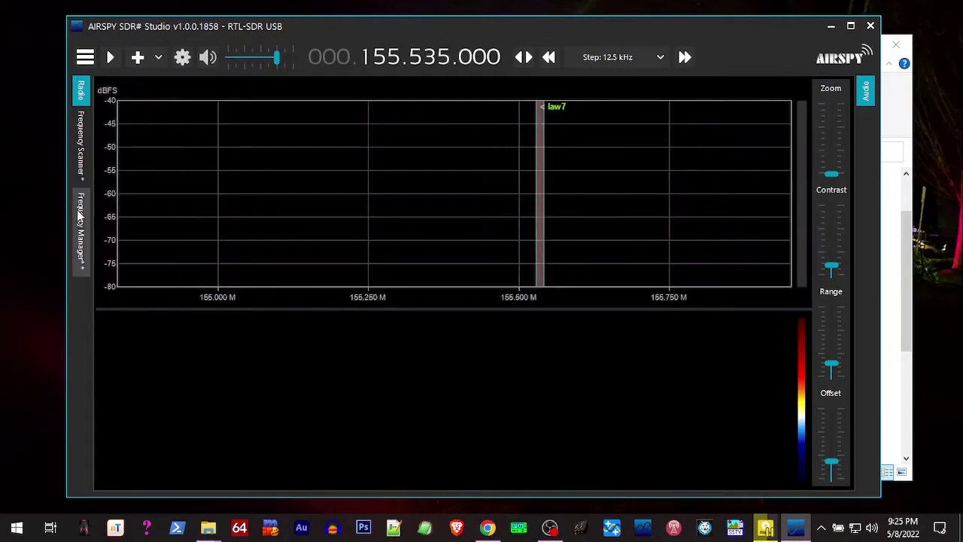
Start the radio, tick all seven law channels, and scan the Law/Fire list
{"action": "left_click", "coordinate": [79, 216]}
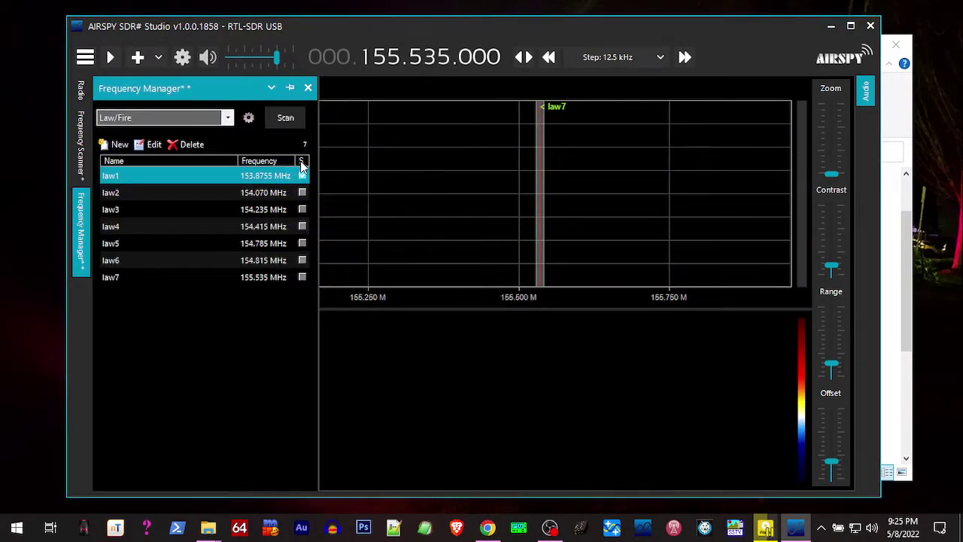
{"action": "left_click", "coordinate": [110, 57]}
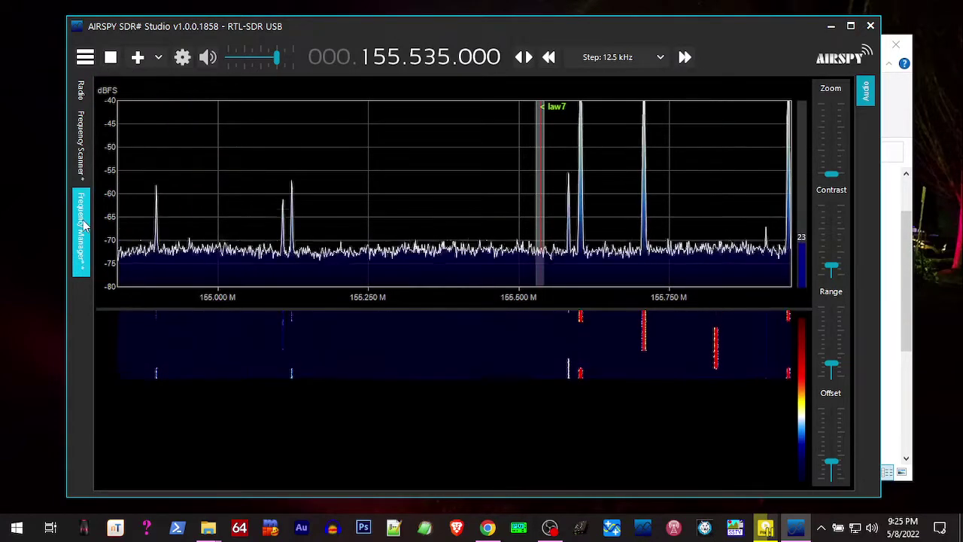
{"action": "mouse_move", "coordinate": [84, 219]}
{"action": "left_click", "coordinate": [302, 161]}
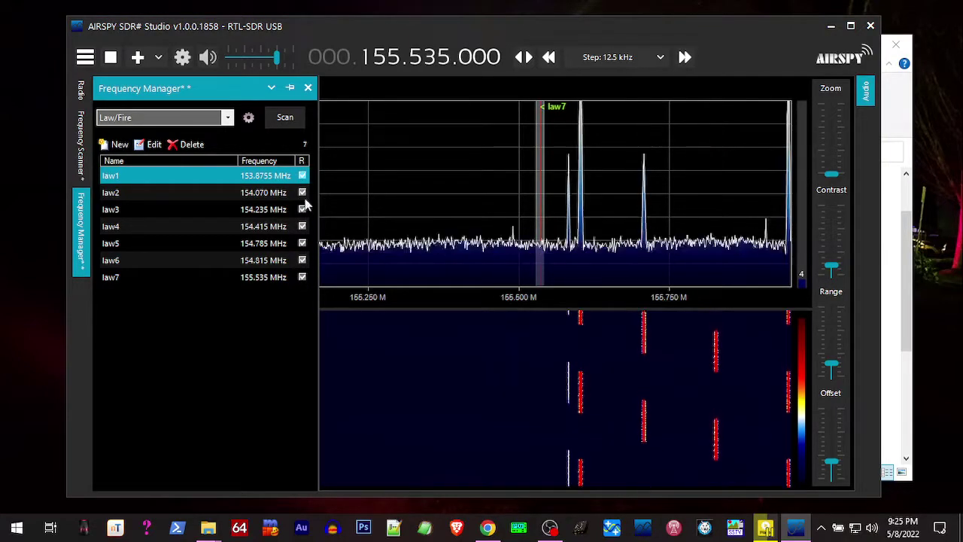
{"action": "left_click", "coordinate": [303, 193]}
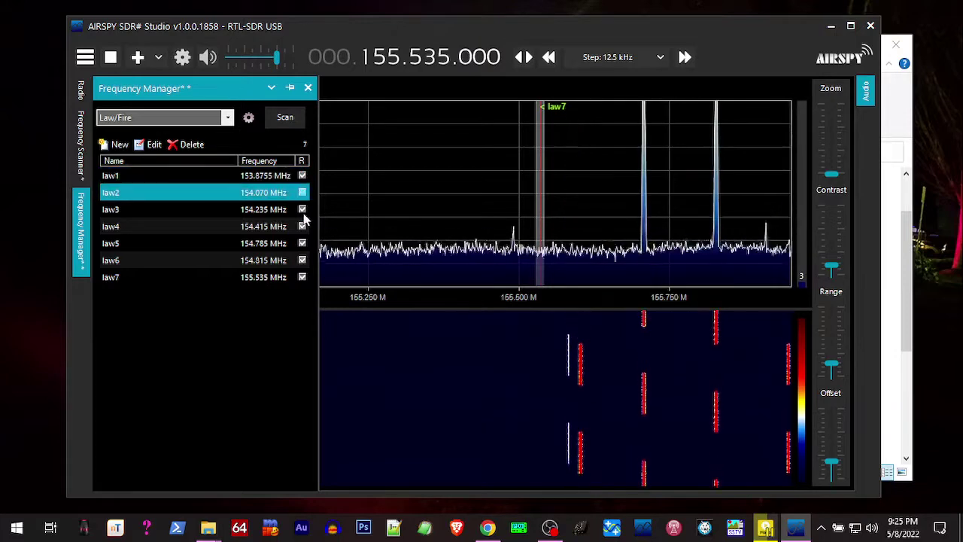
{"action": "left_click", "coordinate": [302, 227]}
{"action": "left_click", "coordinate": [302, 261]}
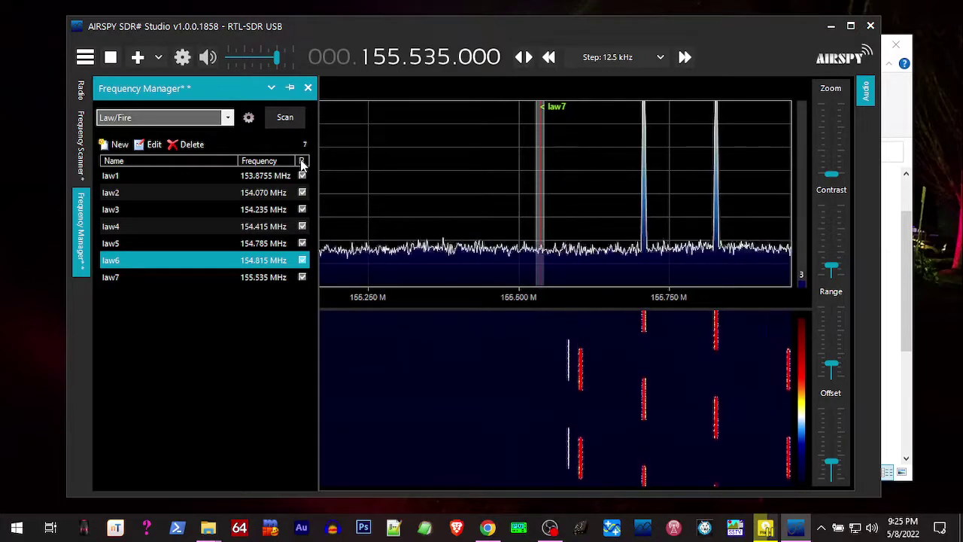
{"action": "left_click", "coordinate": [284, 118]}
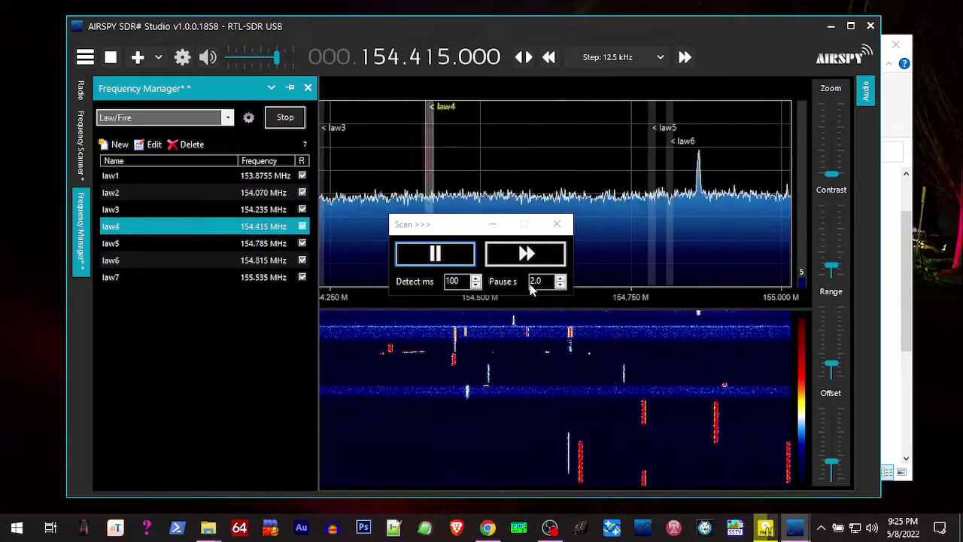
Set the scanner pause to 1.0 s, then pause, resume and skip ahead to law6
{"action": "left_click_drag", "start_coordinate": [454, 225], "coordinate": [636, 30]}
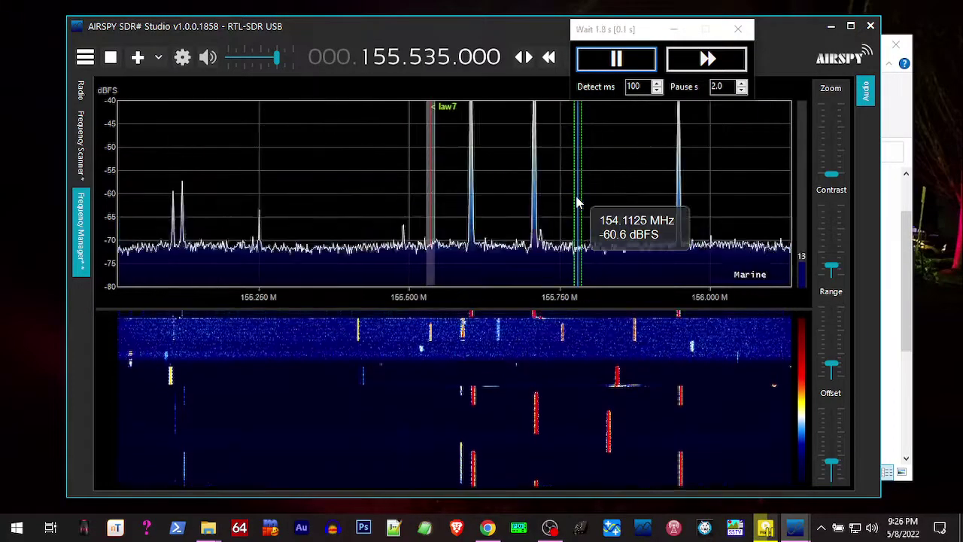
{"action": "left_click", "coordinate": [741, 90]}
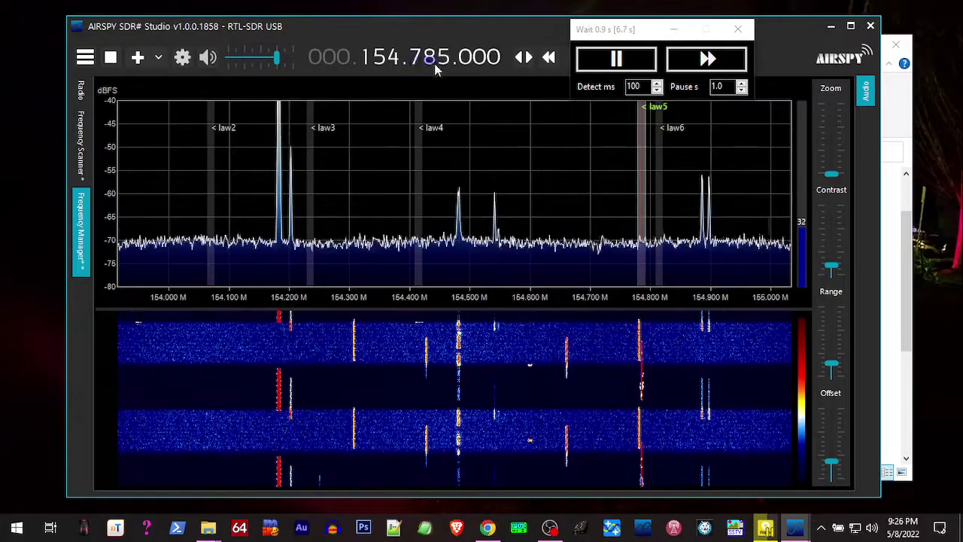
{"action": "left_click", "coordinate": [586, 66]}
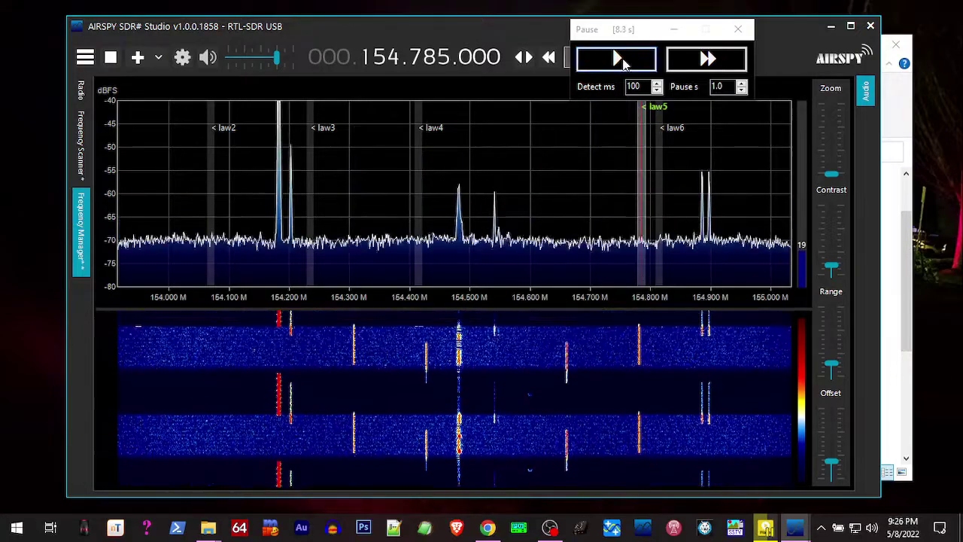
{"action": "left_click", "coordinate": [622, 63]}
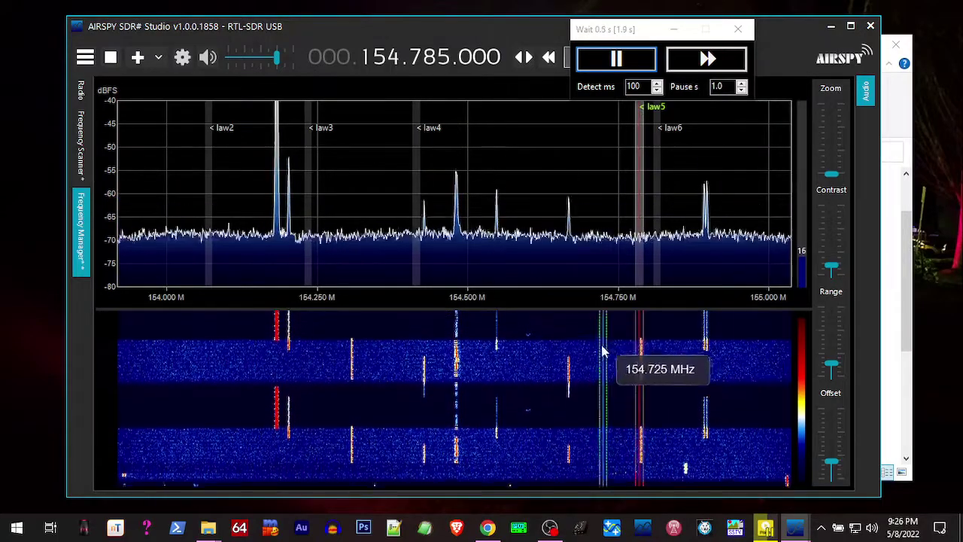
{"action": "left_click", "coordinate": [726, 64]}
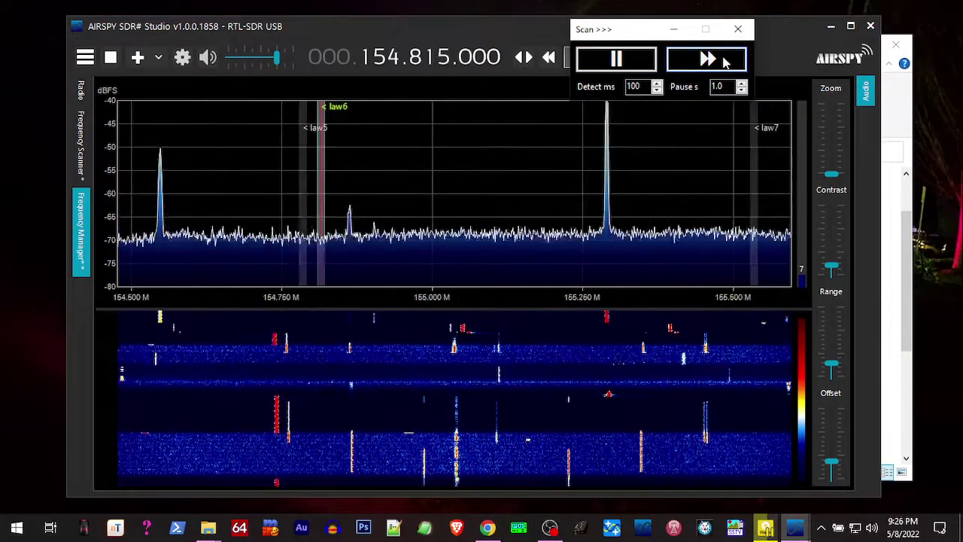
Change the NFM bandwidth from 12,500 to 10000 and show the Law/Fire channel list
{"action": "left_click", "coordinate": [500, 177]}
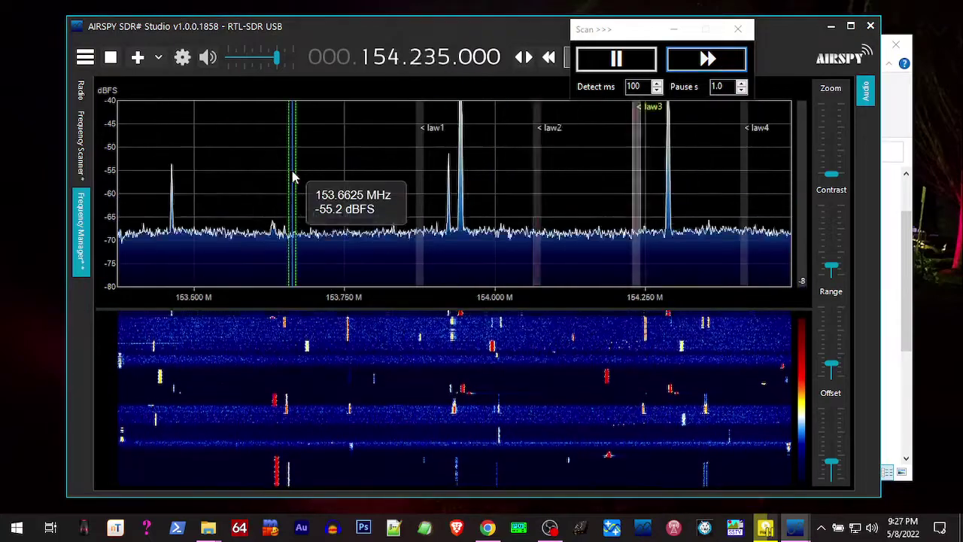
{"action": "left_click", "coordinate": [82, 108]}
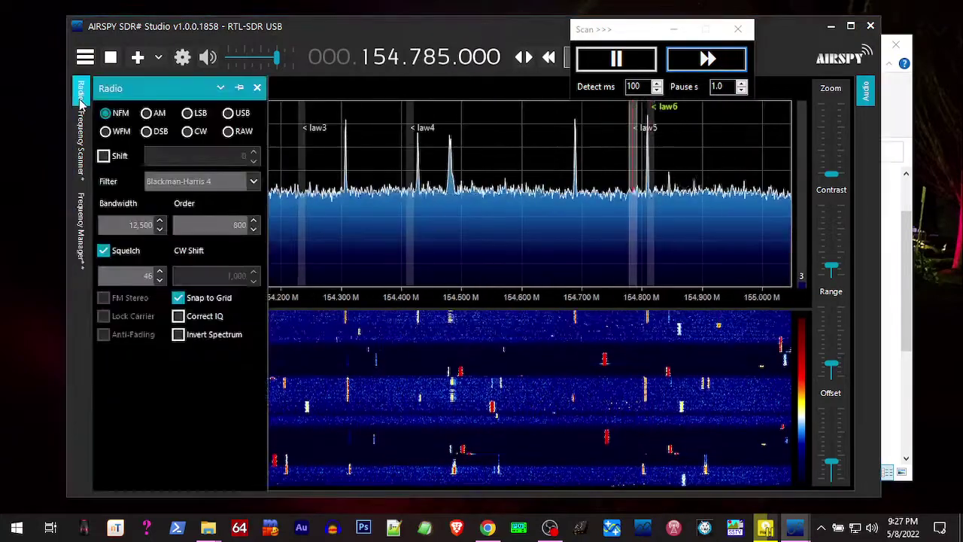
{"action": "double_click", "coordinate": [130, 225]}
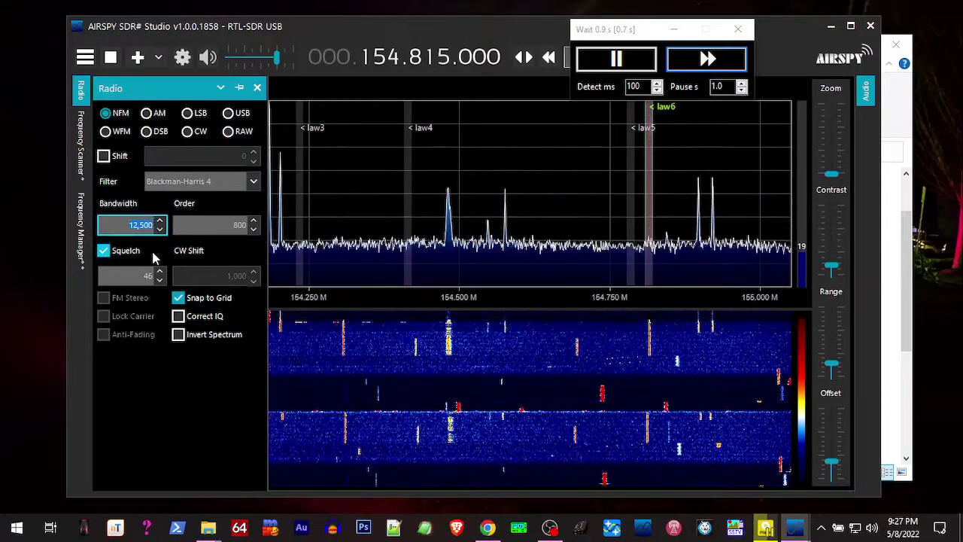
{"action": "type", "text": "1"}
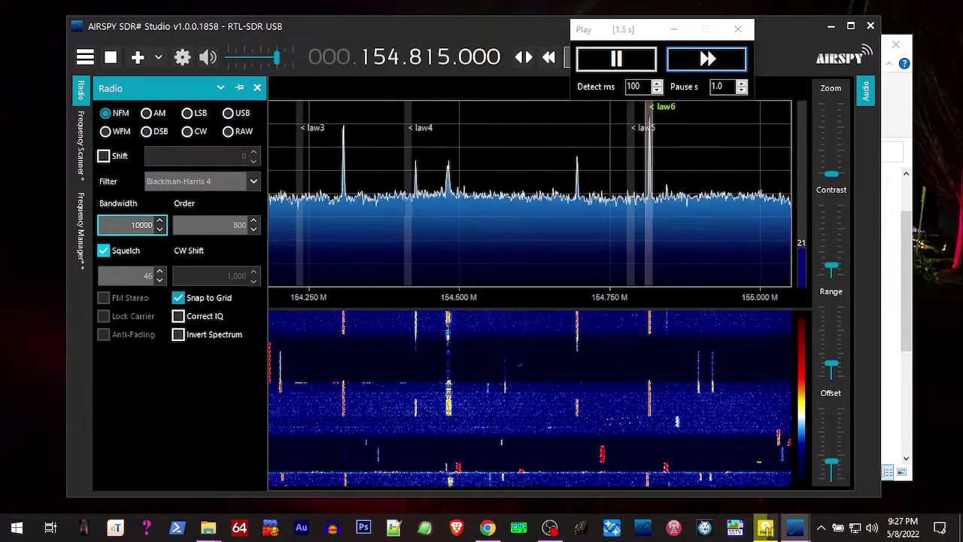
{"action": "left_click", "coordinate": [86, 241]}
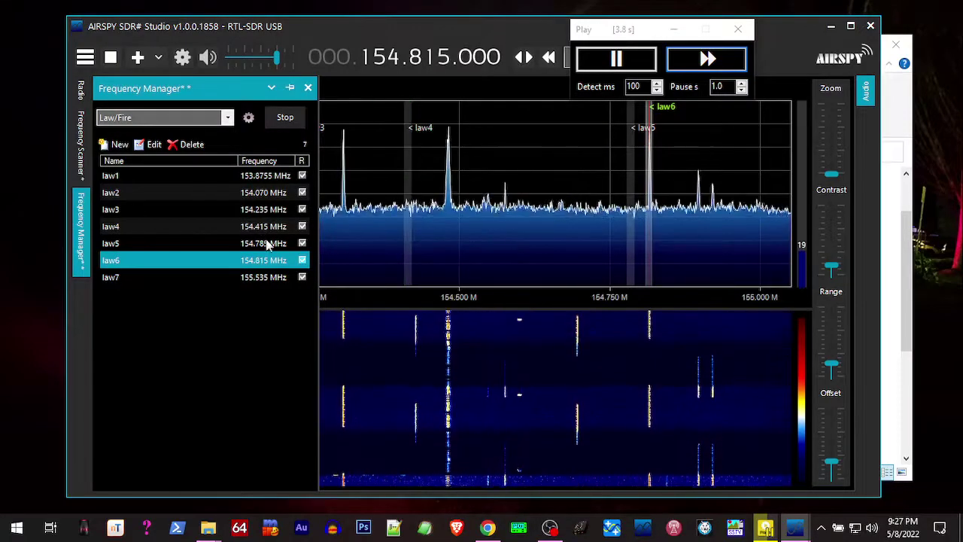
Untick law6 in the Law/Fire list and skip the scanner ahead to law4
{"action": "left_click", "coordinate": [303, 260]}
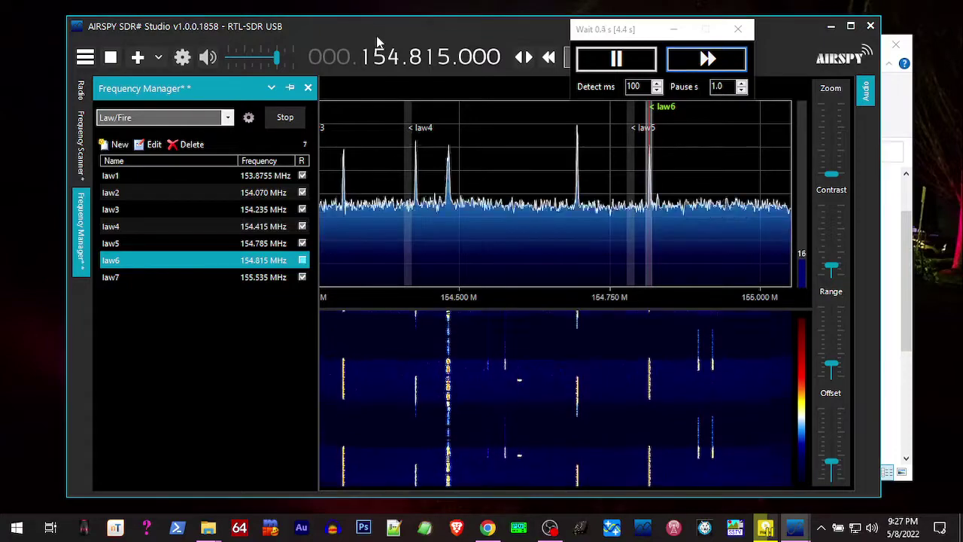
{"action": "left_click", "coordinate": [685, 62]}
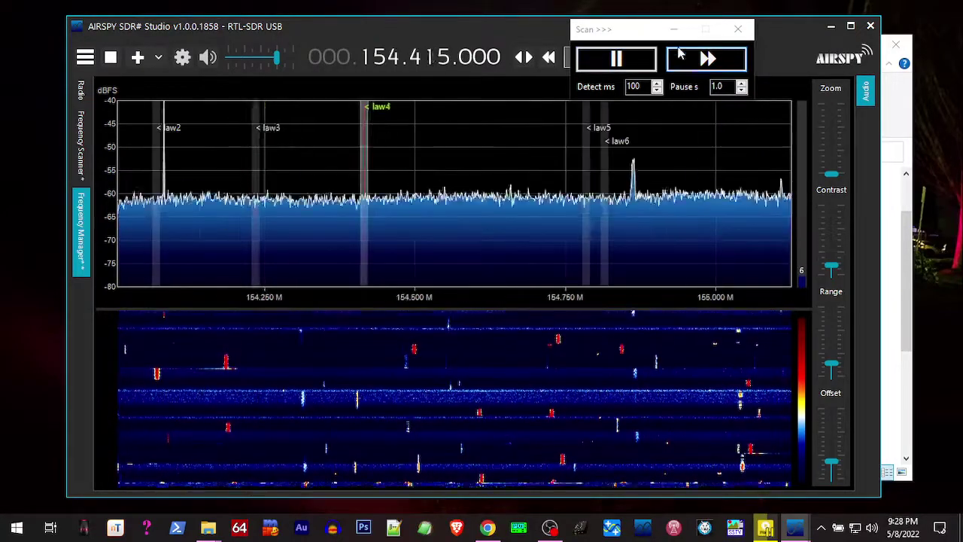
Pause and close the scan window, then rescan the Law/Fire list from law1 without law6
{"action": "left_click", "coordinate": [617, 60]}
{"action": "left_click", "coordinate": [738, 28]}
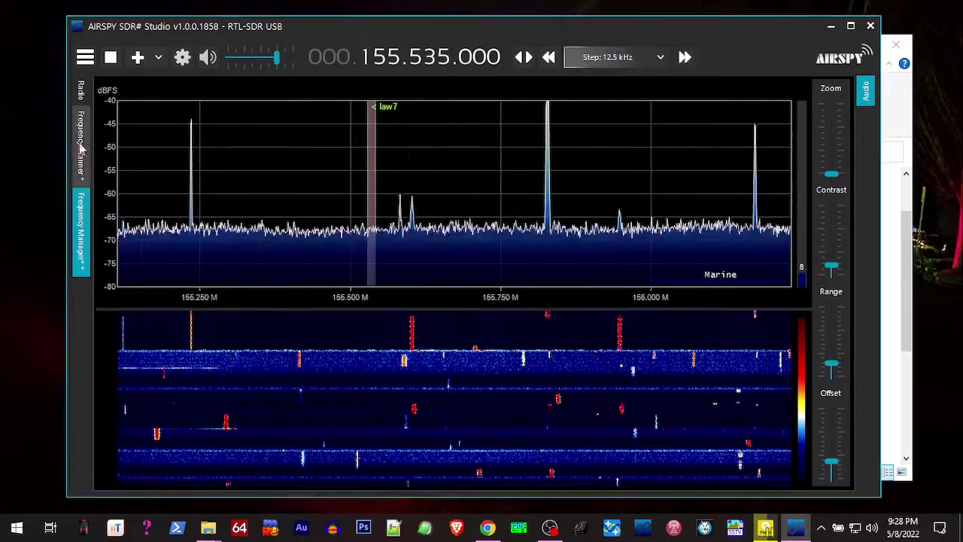
{"action": "left_click", "coordinate": [82, 147]}
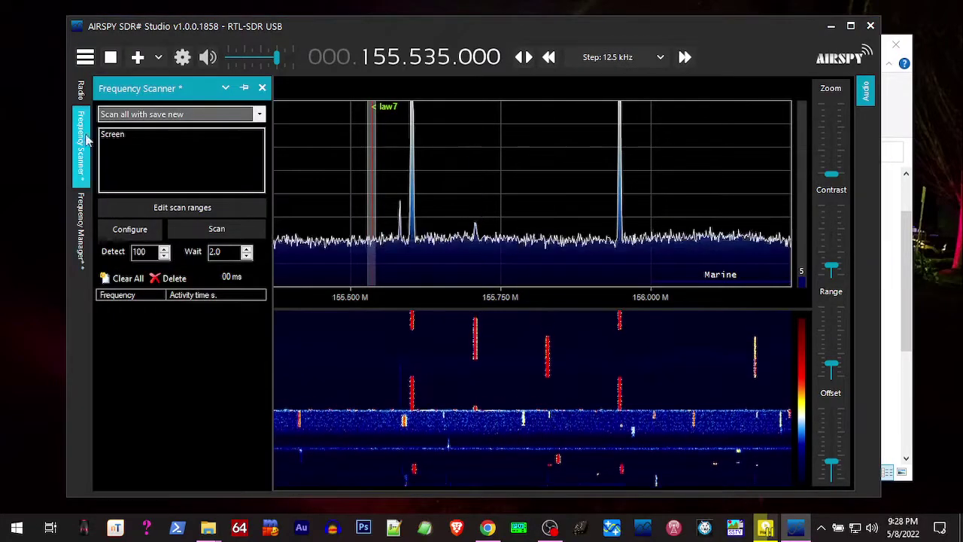
{"action": "left_click", "coordinate": [81, 90]}
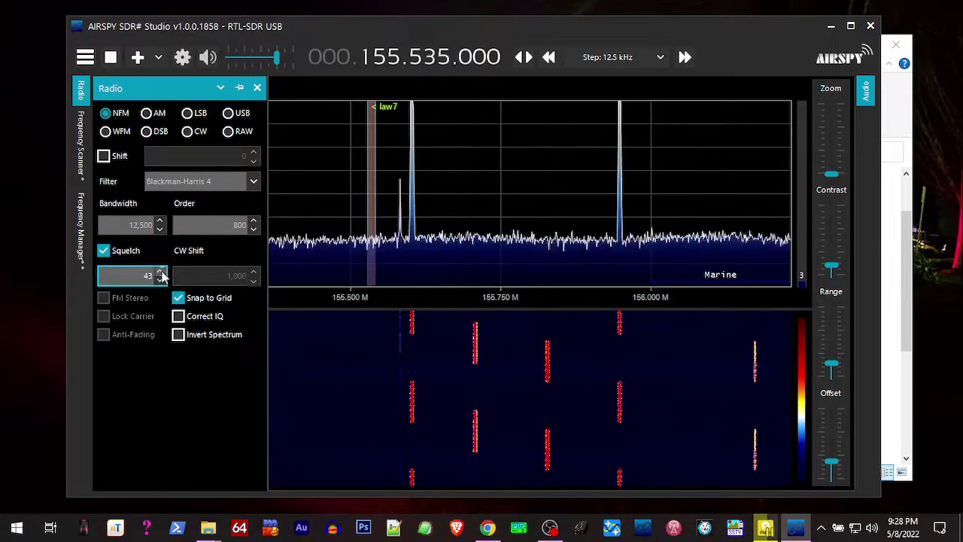
{"action": "left_click", "coordinate": [81, 224]}
{"action": "left_click", "coordinate": [285, 118]}
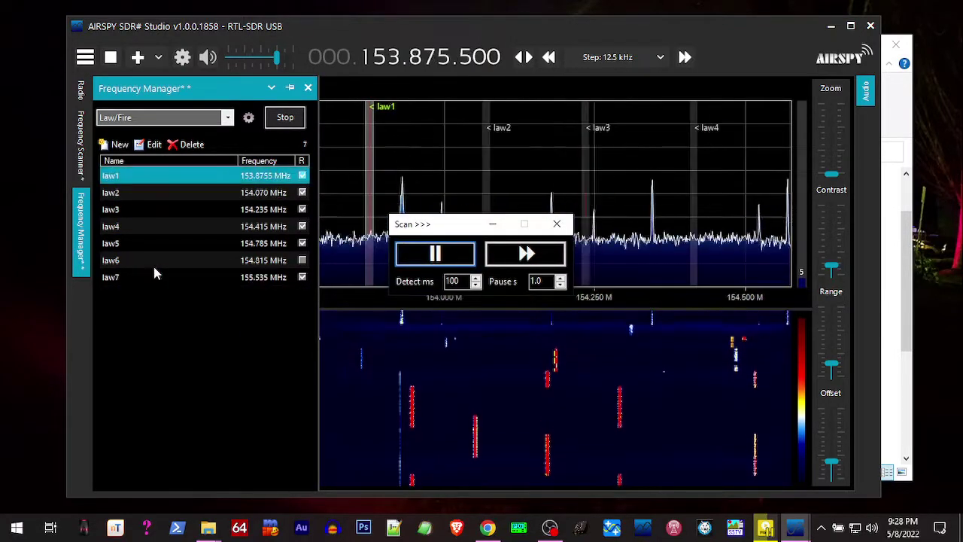
Stop the Law/Fire scan on law3 at 154.235.000, close its window, and show Frequency Scanner
{"action": "left_click_drag", "start_coordinate": [443, 229], "coordinate": [634, 38]}
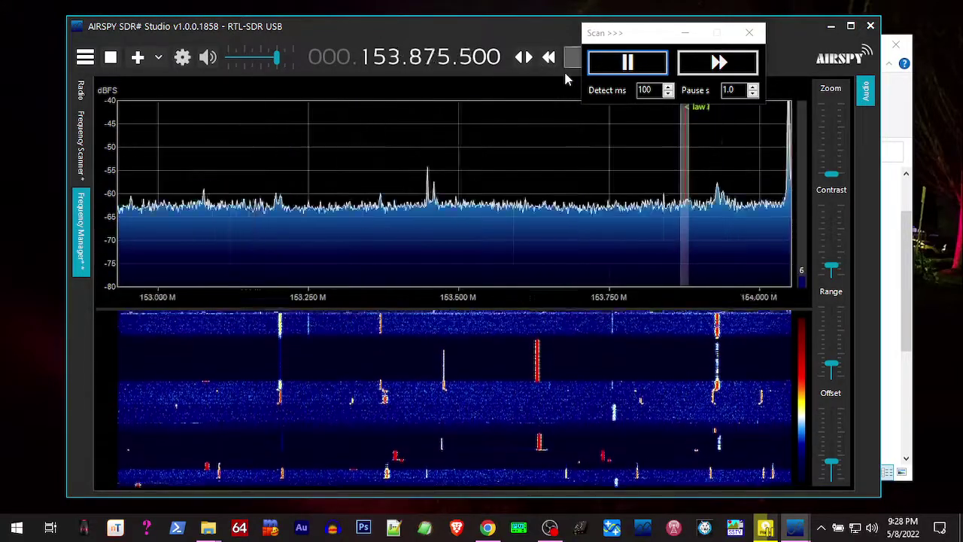
{"action": "left_click", "coordinate": [626, 64]}
{"action": "left_click", "coordinate": [748, 32]}
{"action": "left_click", "coordinate": [83, 154]}
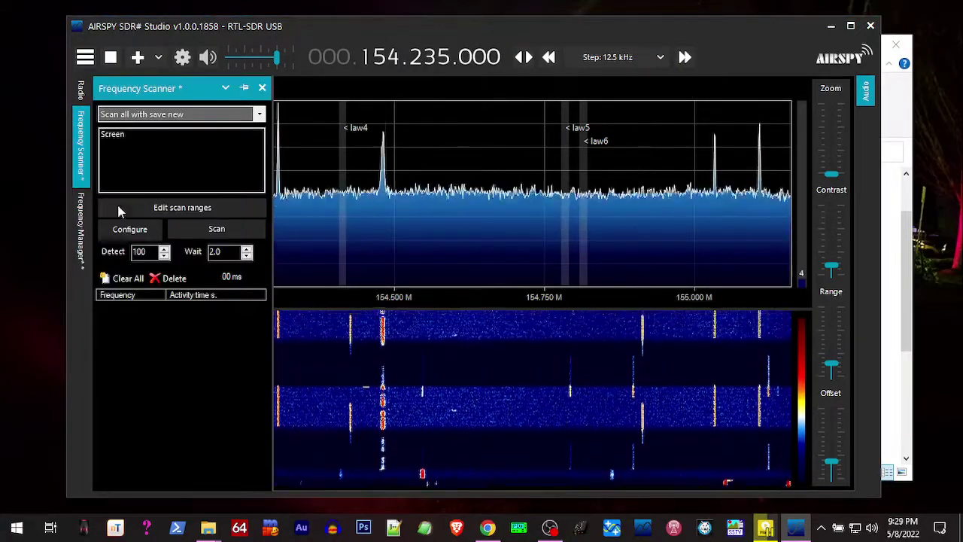
Review the scanner configuration's Channel Analyser, Scanner, Logging and Purge settings, then accept it
{"action": "left_click", "coordinate": [127, 232]}
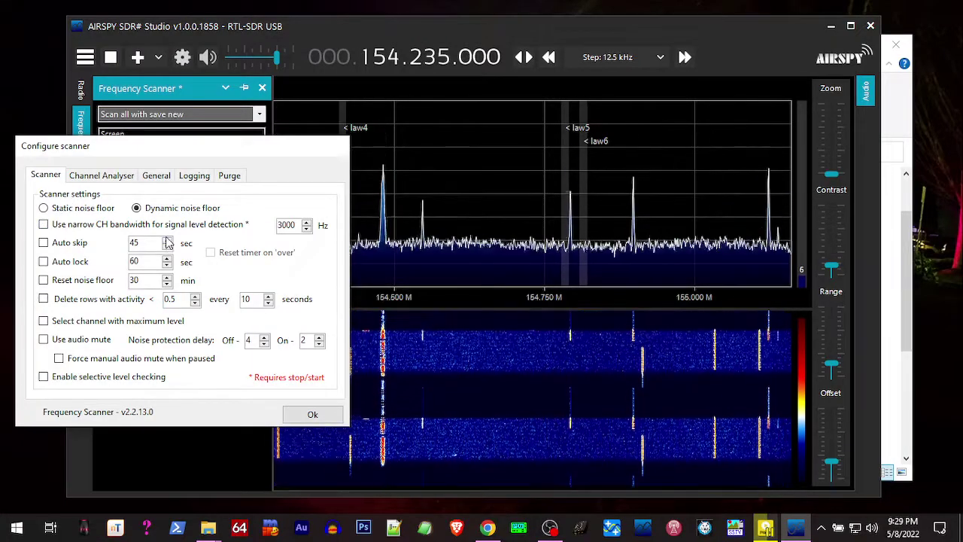
{"action": "left_click", "coordinate": [96, 177]}
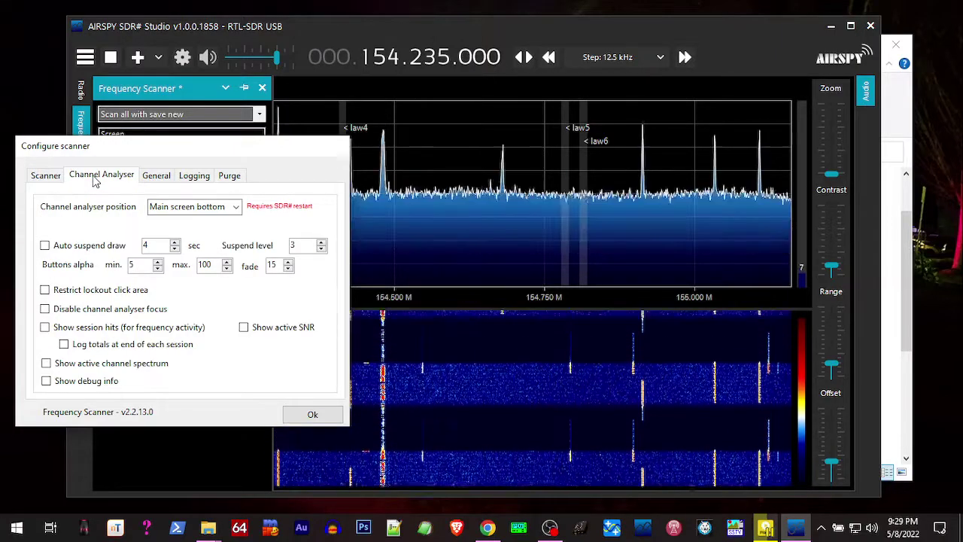
{"action": "left_click", "coordinate": [156, 177]}
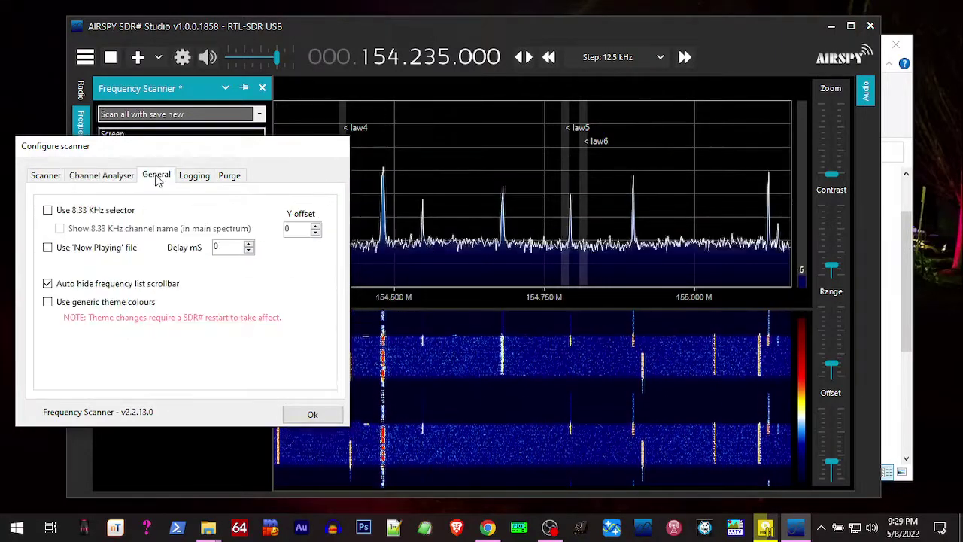
{"action": "left_click", "coordinate": [199, 177]}
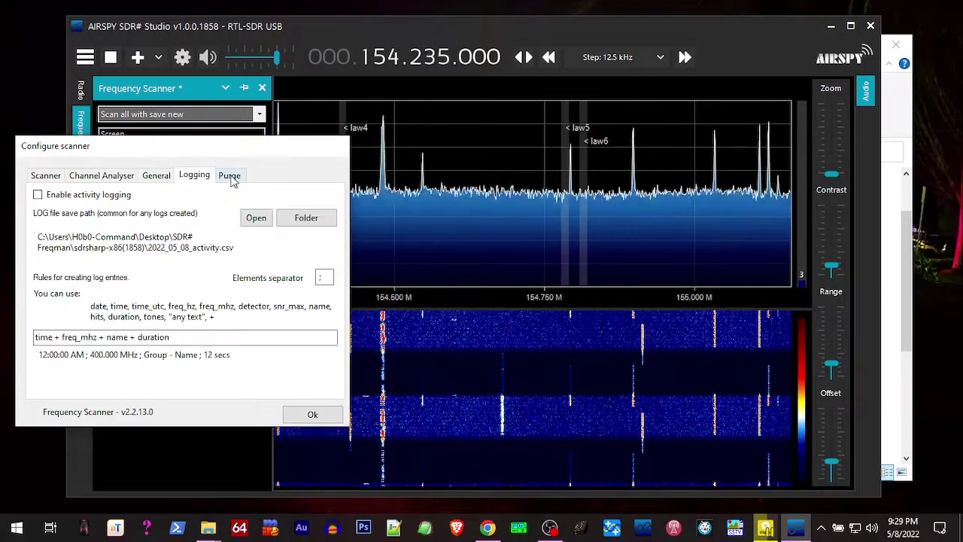
{"action": "left_click", "coordinate": [230, 177]}
{"action": "left_click", "coordinate": [47, 177]}
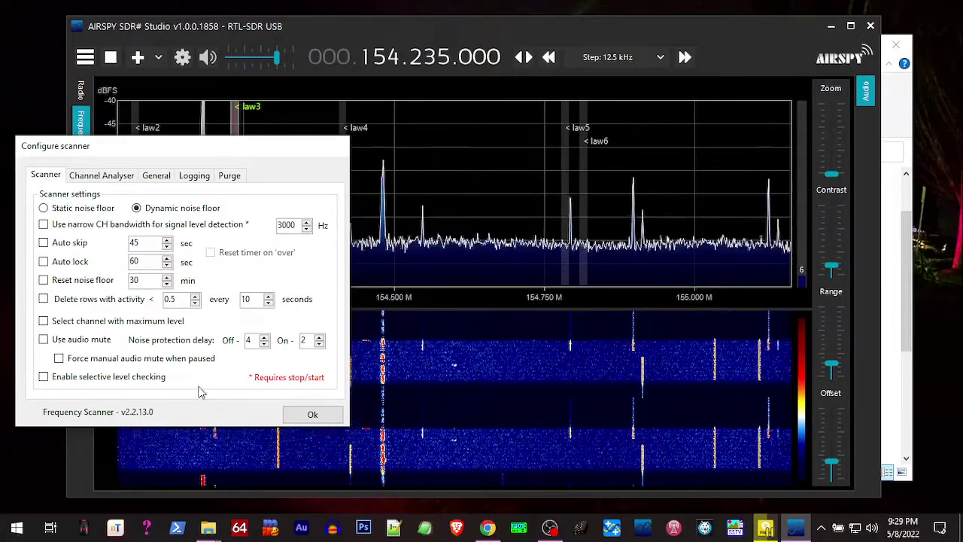
{"action": "left_click", "coordinate": [311, 414]}
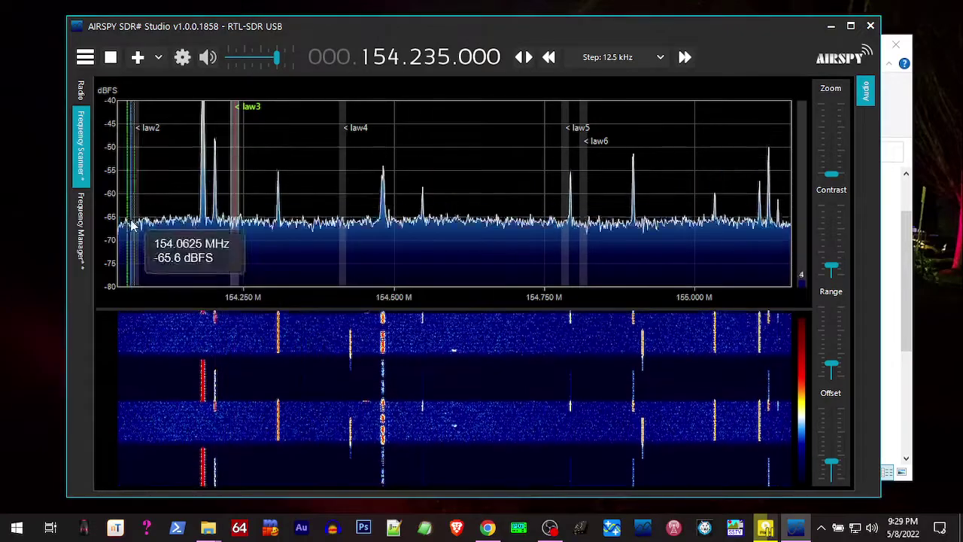
Add a new scan range named law-ems starting at 151,000,000 Hz
{"action": "left_click", "coordinate": [80, 143]}
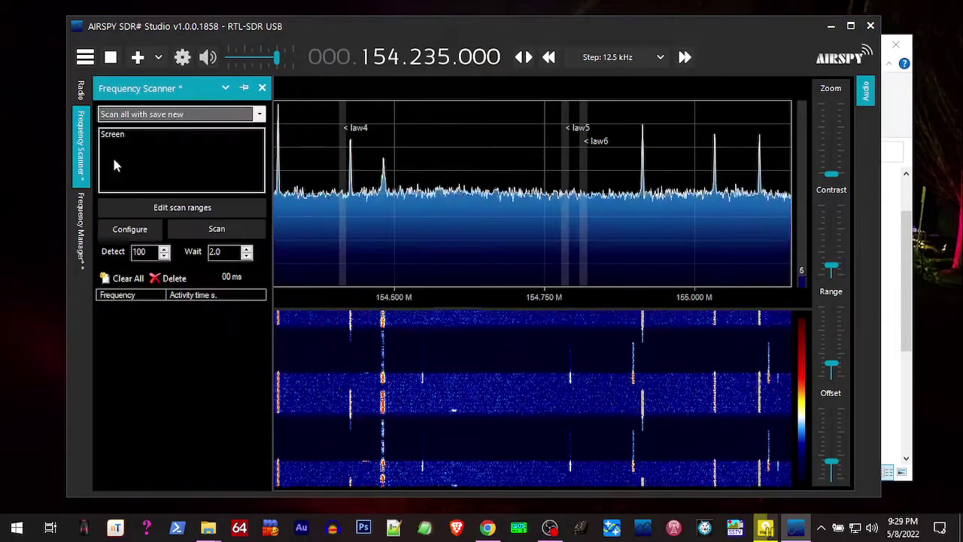
{"action": "left_click", "coordinate": [153, 208]}
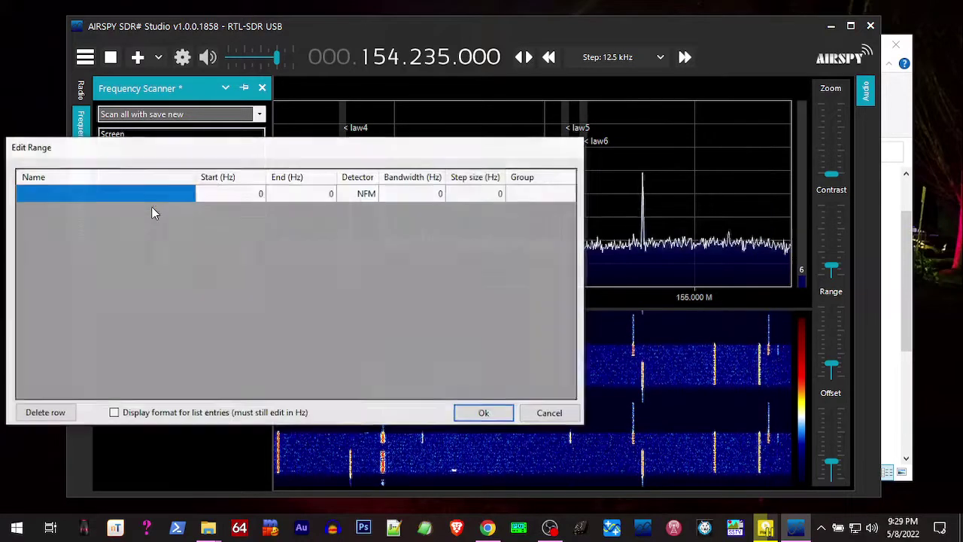
{"action": "left_click", "coordinate": [146, 195]}
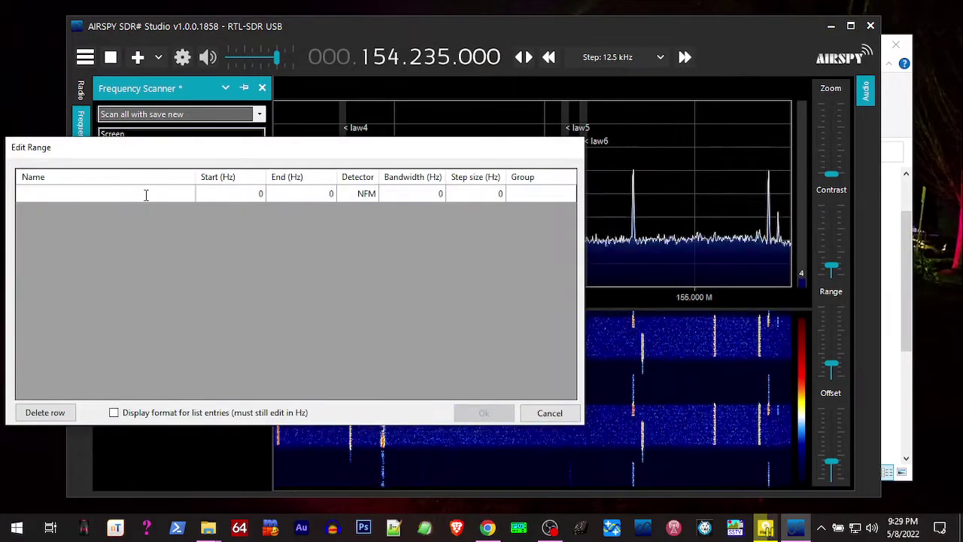
{"action": "type", "text": "law-ems"}
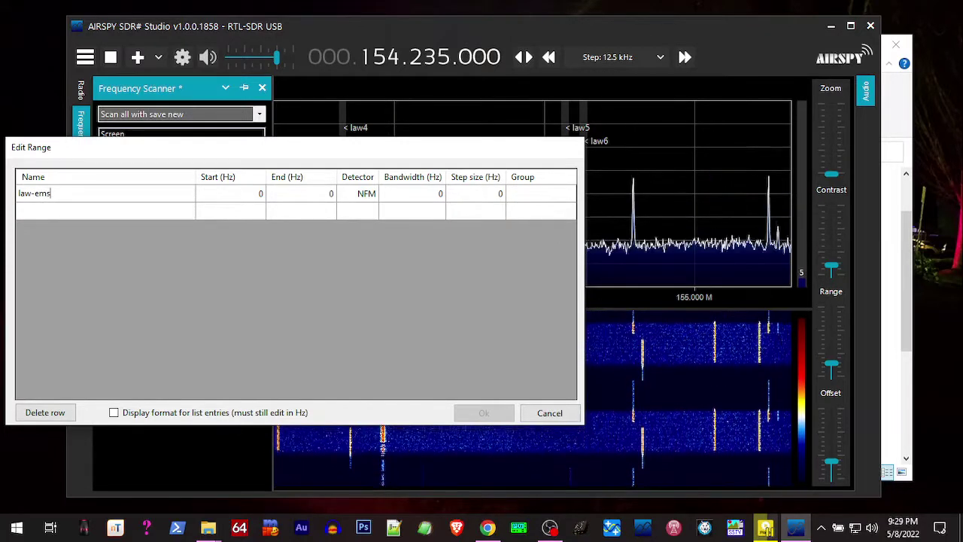
{"action": "left_click", "coordinate": [256, 197]}
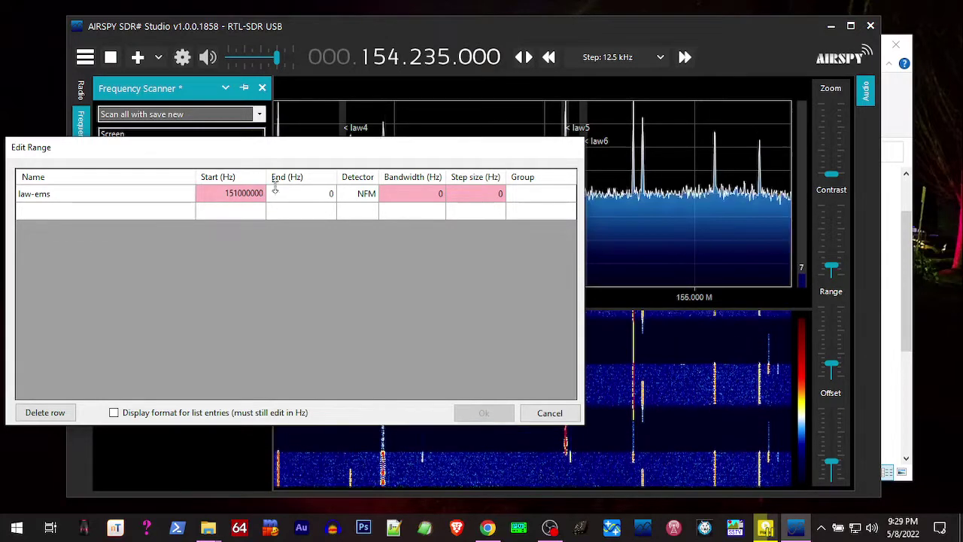
{"action": "left_click", "coordinate": [336, 195]}
Give law-ems a 156,000,000 Hz end, NFM, 10,000 Hz bandwidth and 6,500 Hz step
{"action": "left_click", "coordinate": [324, 194]}
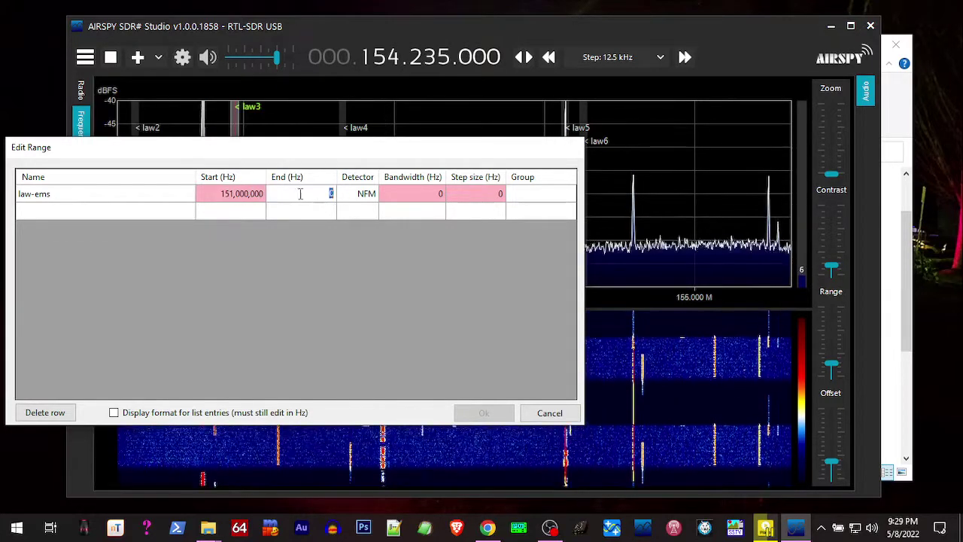
{"action": "left_click", "coordinate": [258, 196]}
{"action": "left_click", "coordinate": [303, 195]}
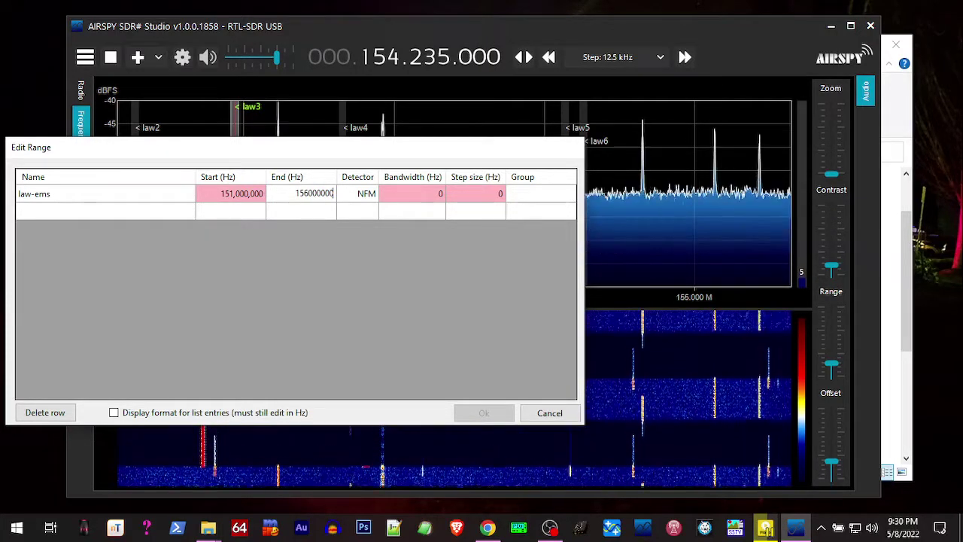
{"action": "left_click", "coordinate": [425, 198]}
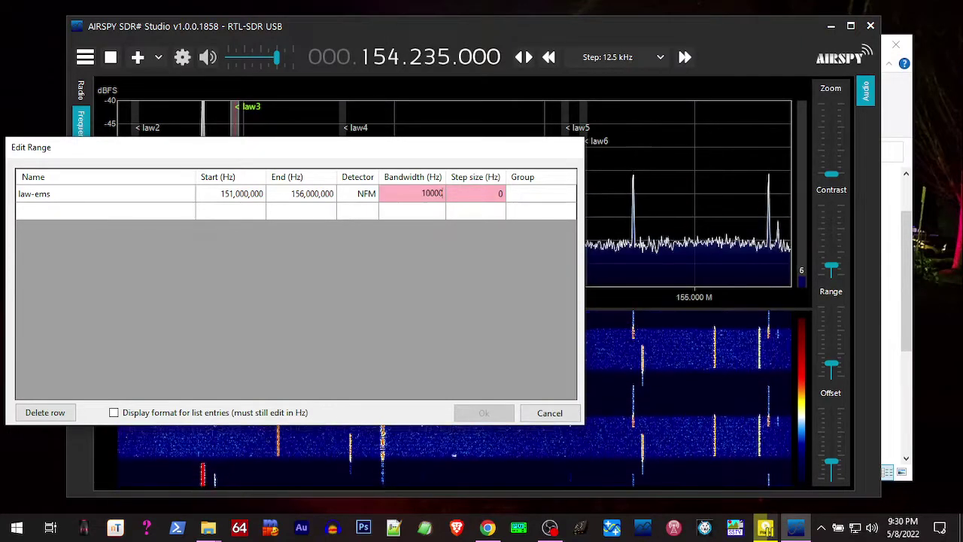
{"action": "left_click", "coordinate": [474, 194]}
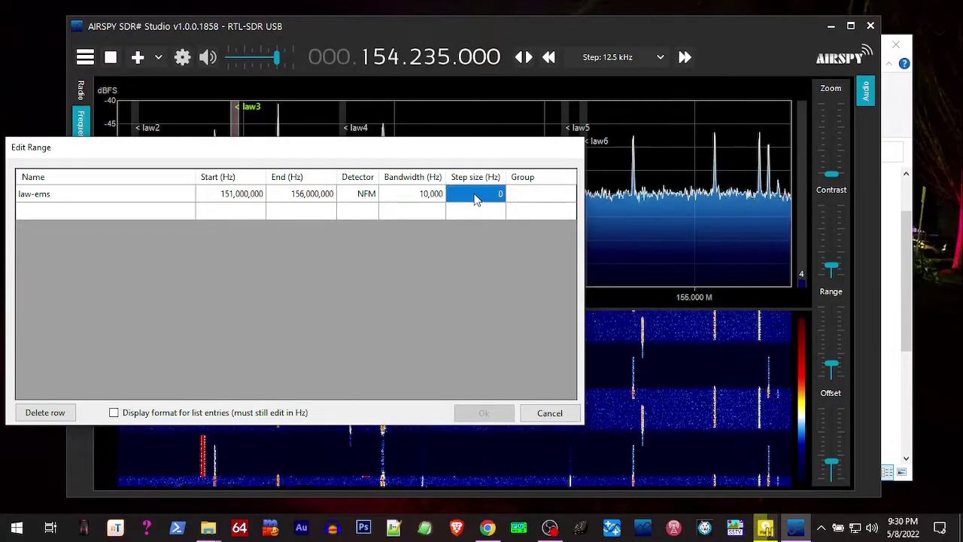
{"action": "left_click", "coordinate": [475, 193]}
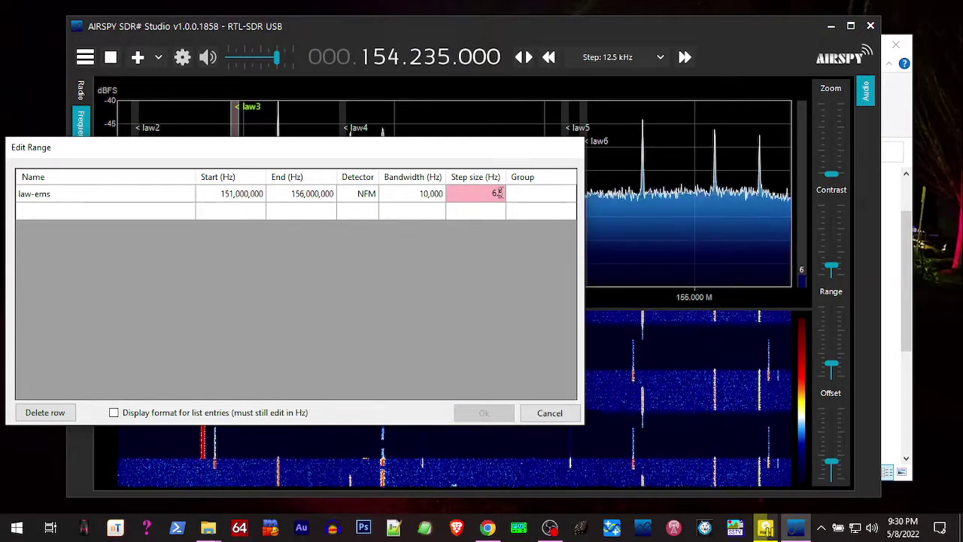
{"action": "double_click", "coordinate": [494, 194]}
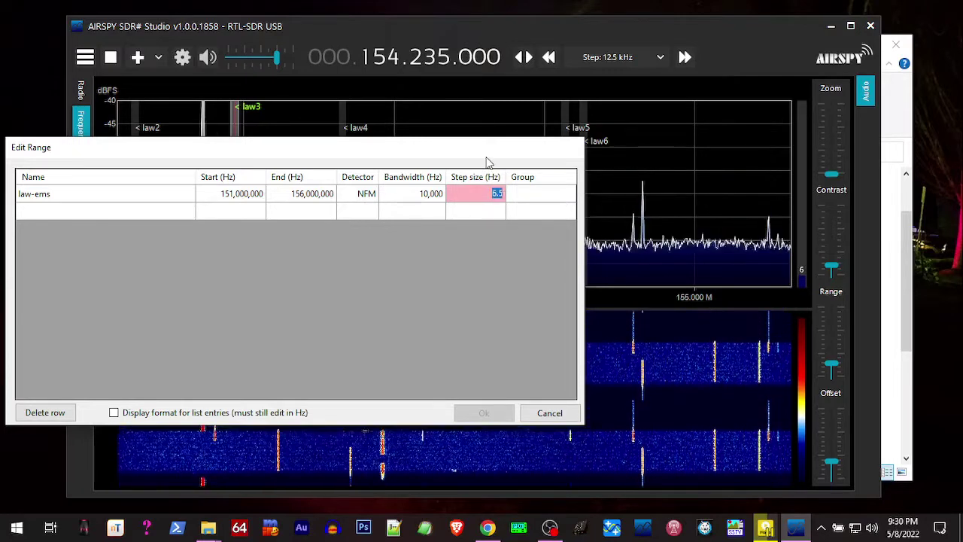
{"action": "type", "text": "6500"}
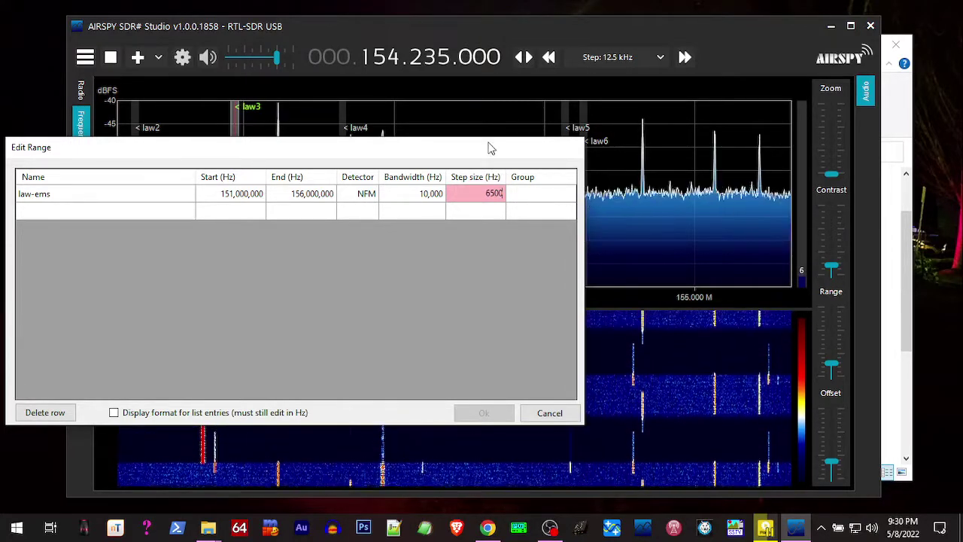
{"action": "key", "text": "Return"}
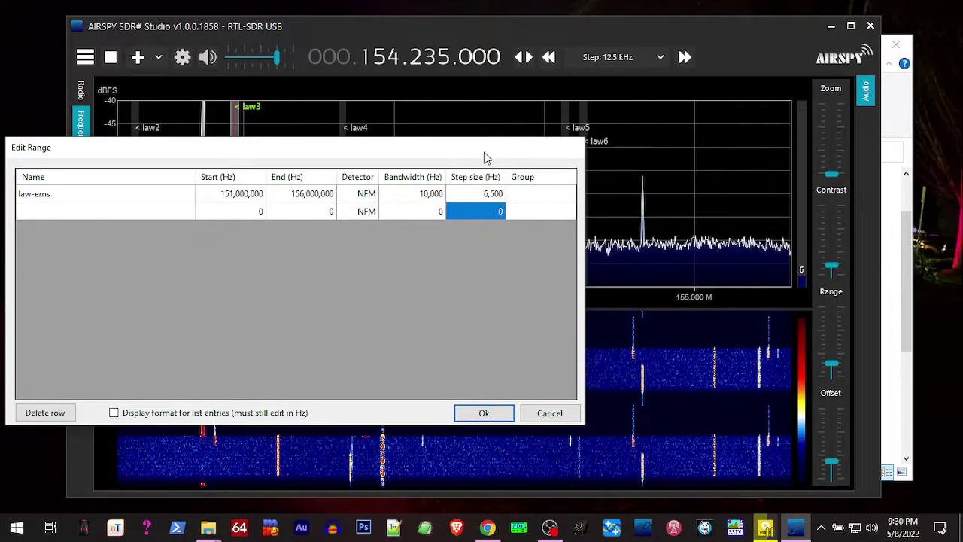
Save the law-ems range, select it for scanning, and set Wait to 1.0 s
{"action": "left_click", "coordinate": [483, 413]}
{"action": "left_click", "coordinate": [80, 147]}
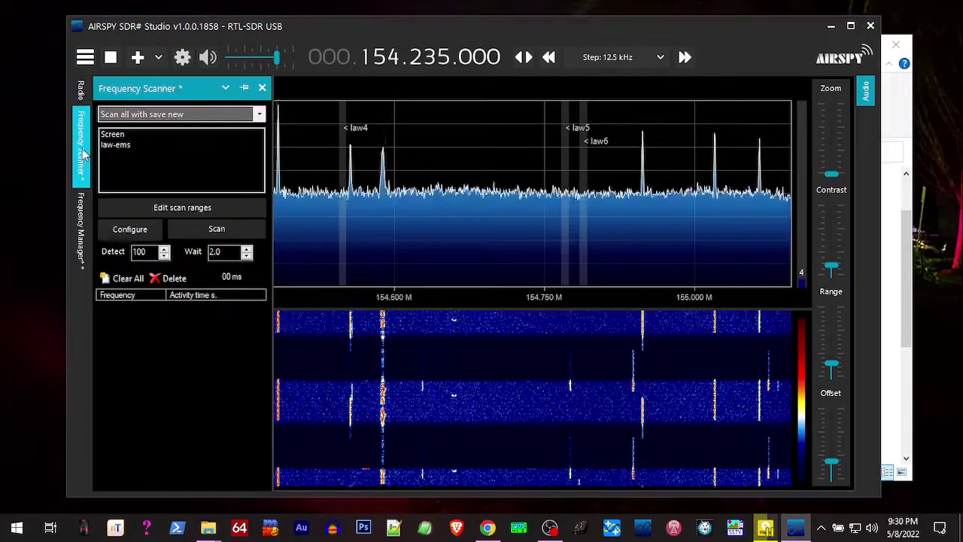
{"action": "left_click", "coordinate": [109, 145]}
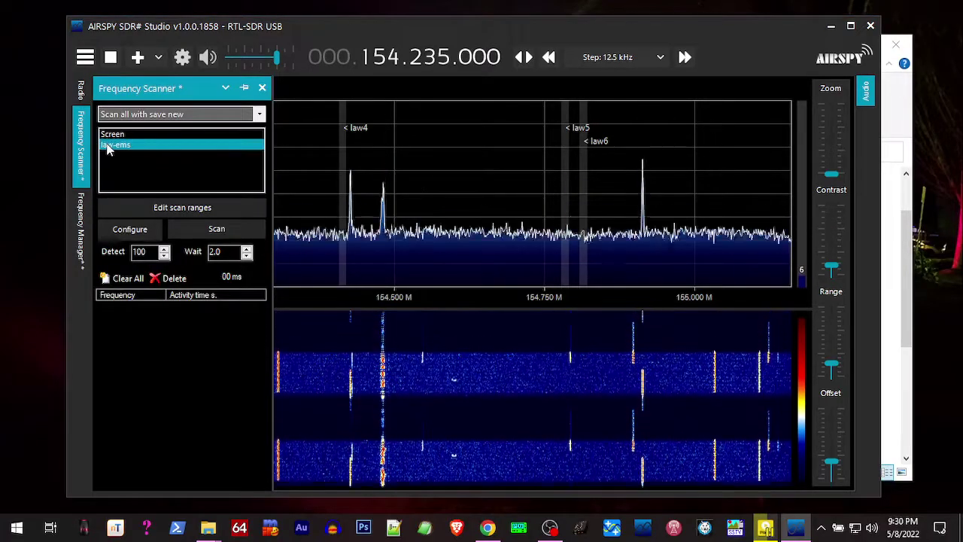
{"action": "left_click", "coordinate": [246, 256]}
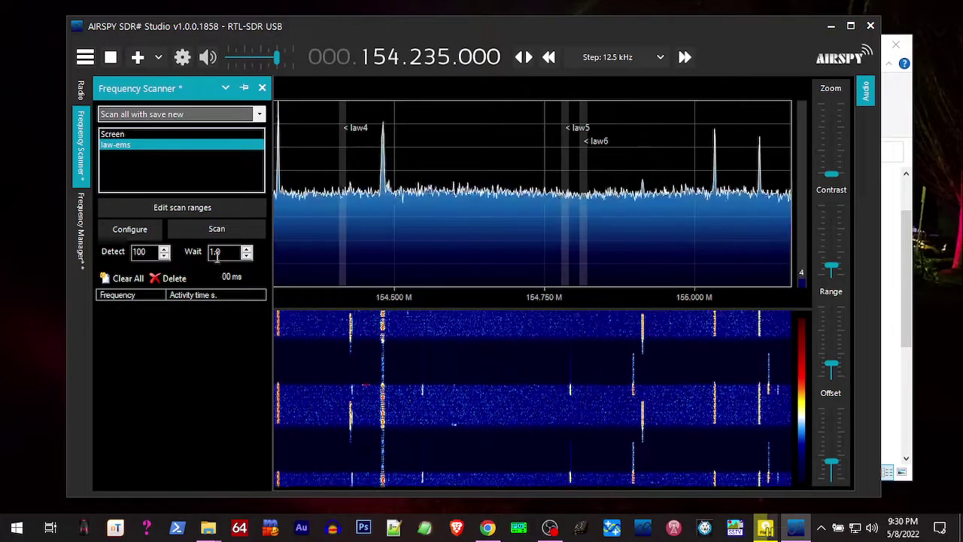
{"action": "double_click", "coordinate": [216, 252]}
{"action": "key", "text": "Tab"}
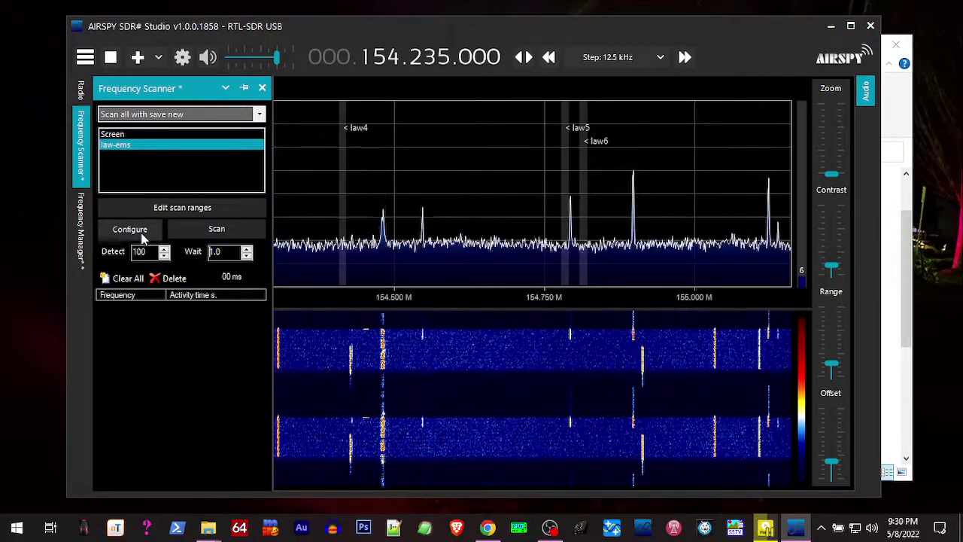
Review the scanner configuration's Logging and Purge settings and close it
{"action": "left_click", "coordinate": [143, 233]}
{"action": "left_click", "coordinate": [188, 176]}
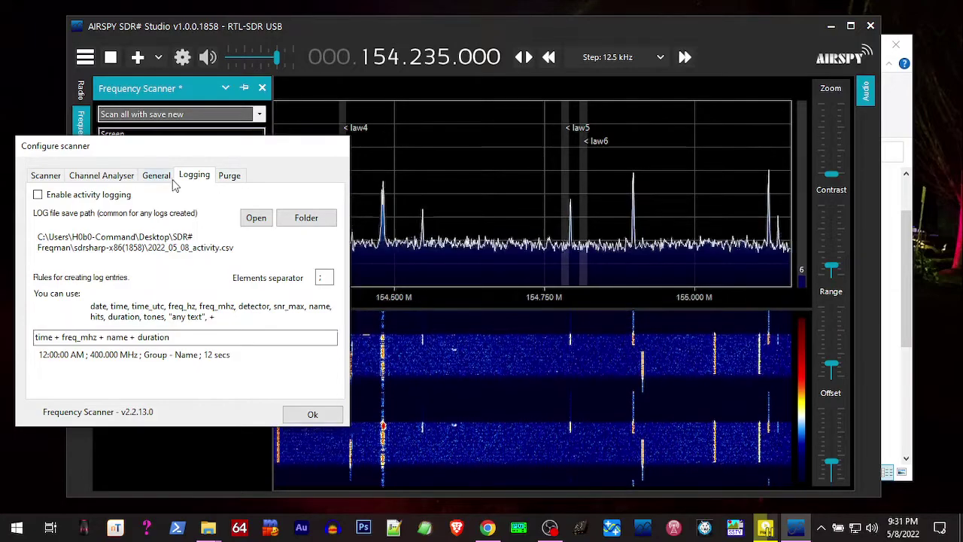
{"action": "left_click", "coordinate": [227, 176]}
{"action": "left_click", "coordinate": [45, 176]}
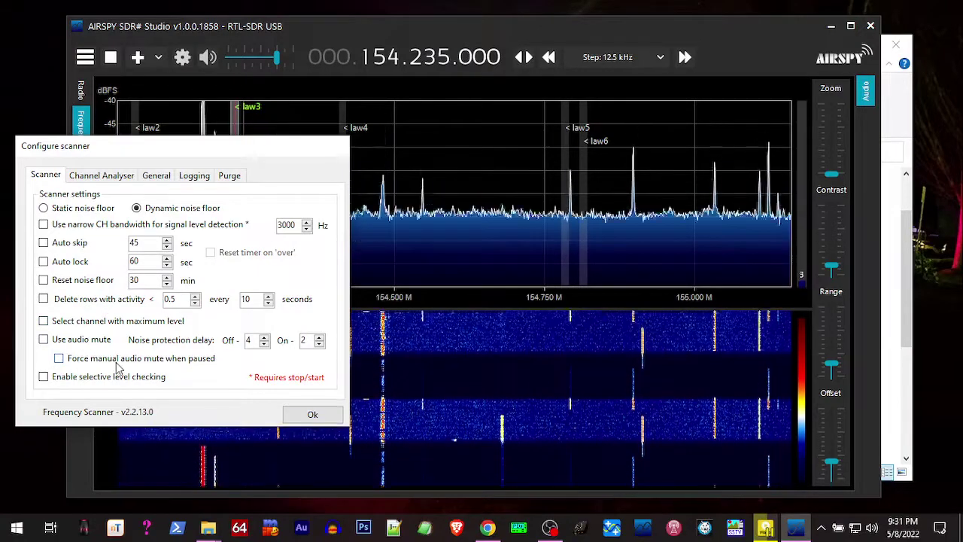
{"action": "left_click", "coordinate": [312, 416]}
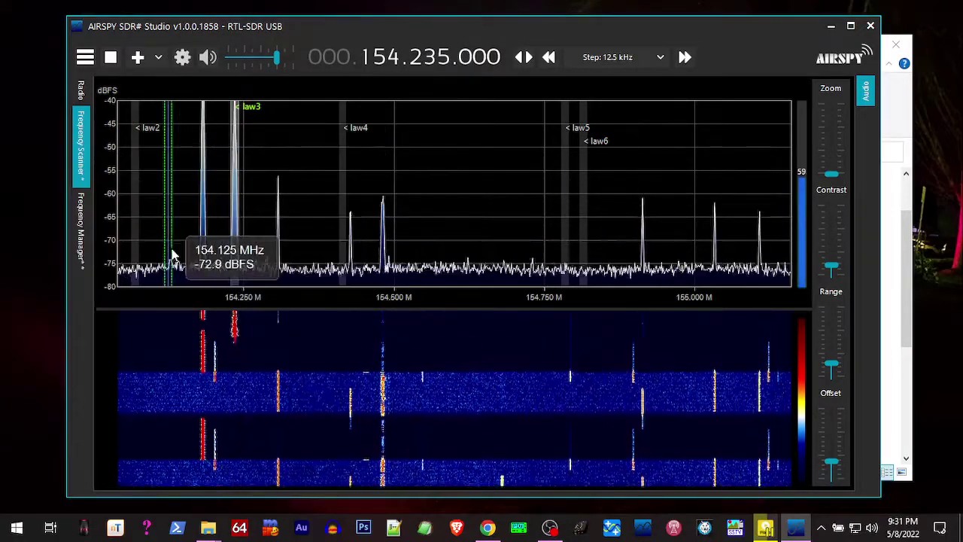
Start scanning the law-ems range and set the Frequency Scanner panel to Auto Hide
{"action": "left_click", "coordinate": [88, 162]}
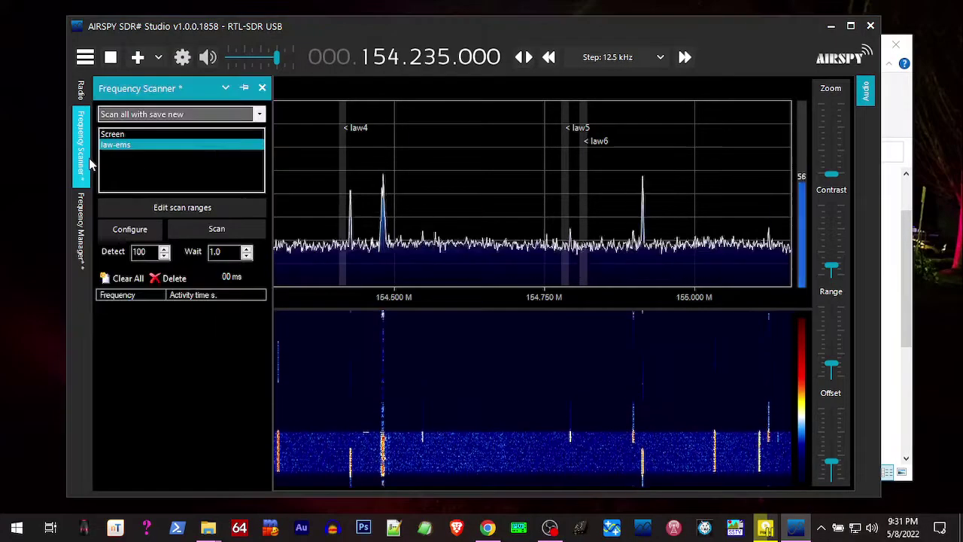
{"action": "left_click", "coordinate": [82, 222]}
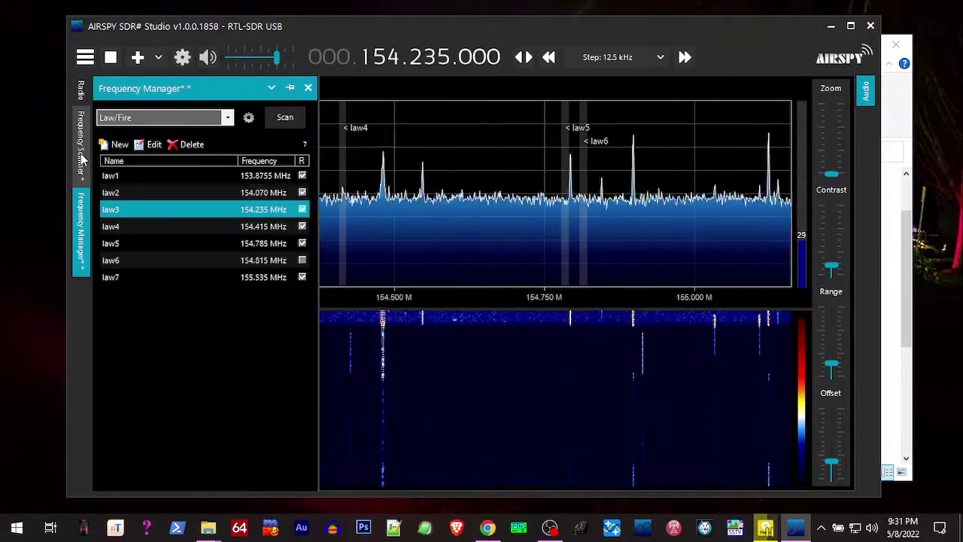
{"action": "left_click", "coordinate": [83, 160]}
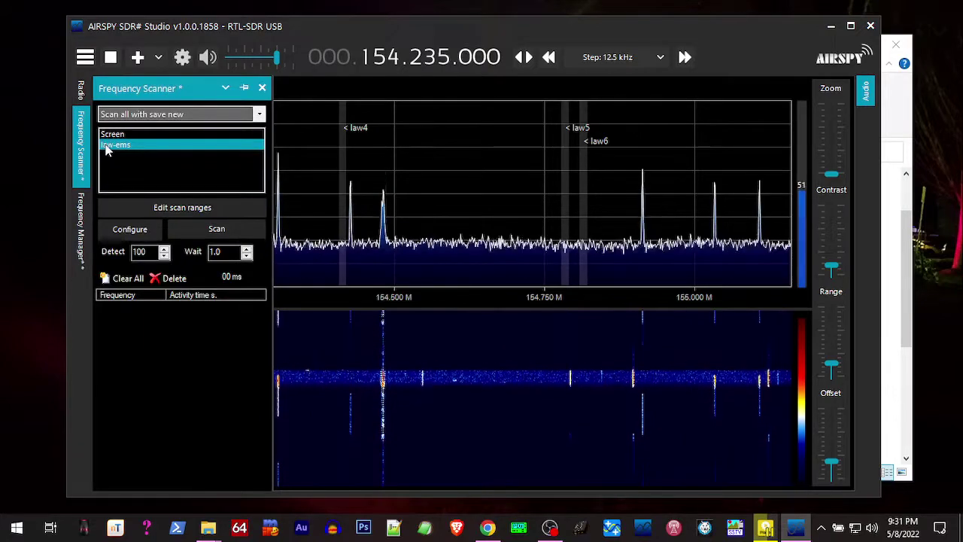
{"action": "left_click", "coordinate": [198, 230]}
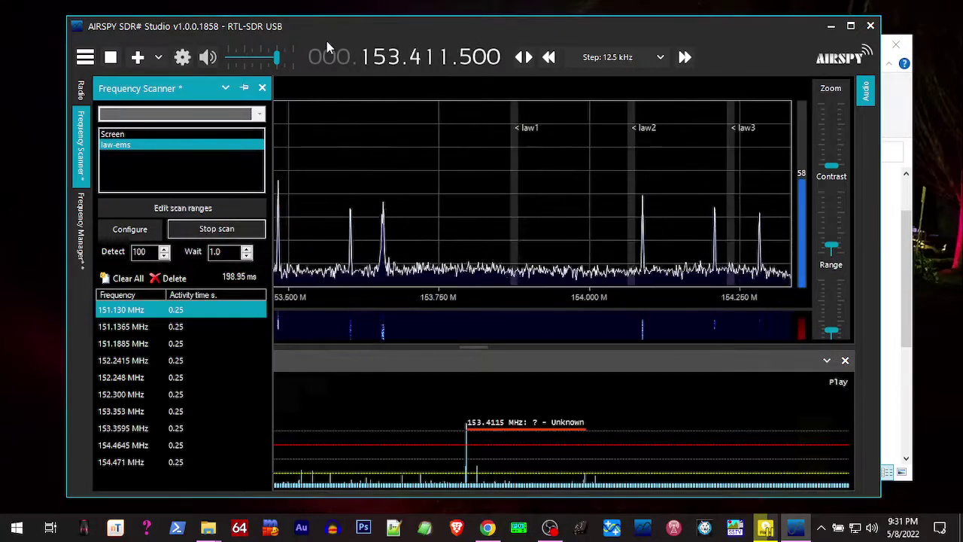
{"action": "left_click", "coordinate": [226, 89]}
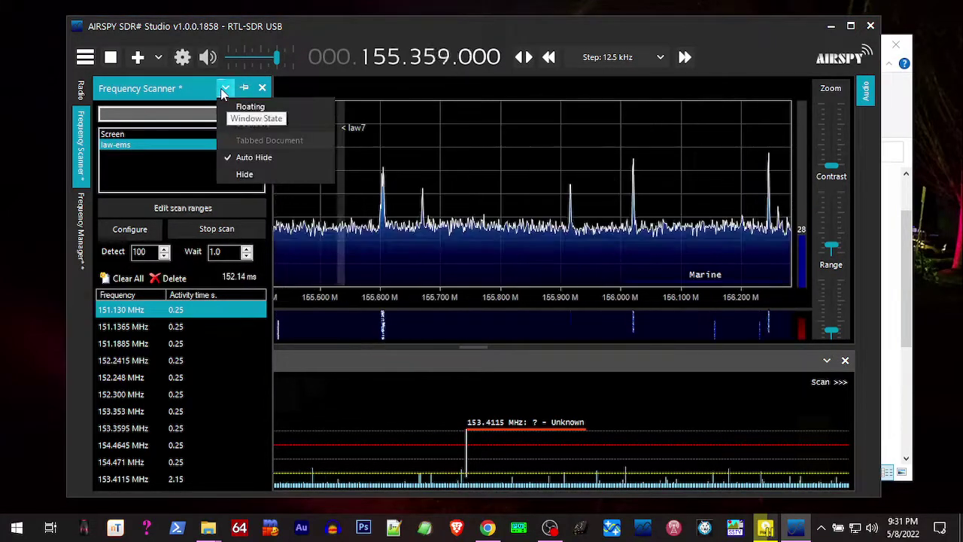
{"action": "left_click", "coordinate": [350, 27]}
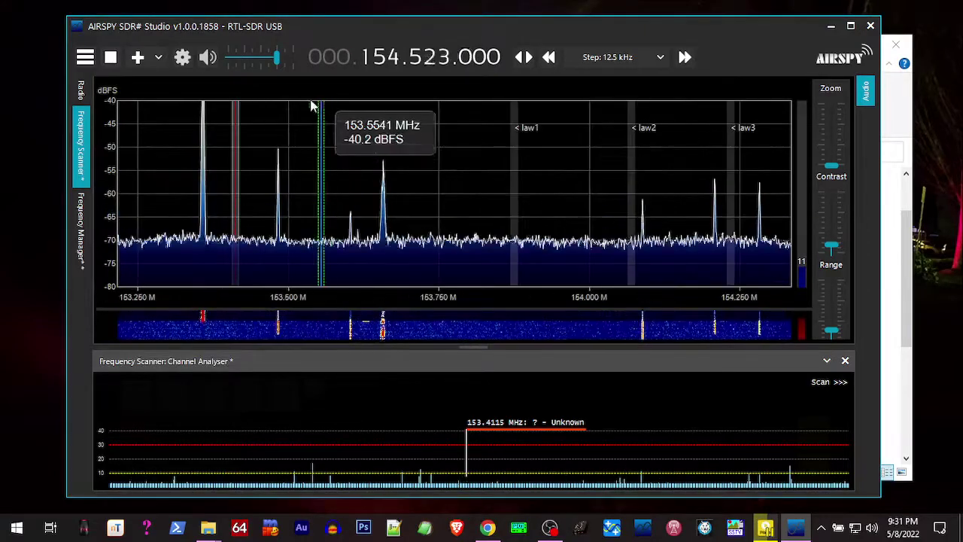
{"action": "mouse_move", "coordinate": [81, 90]}
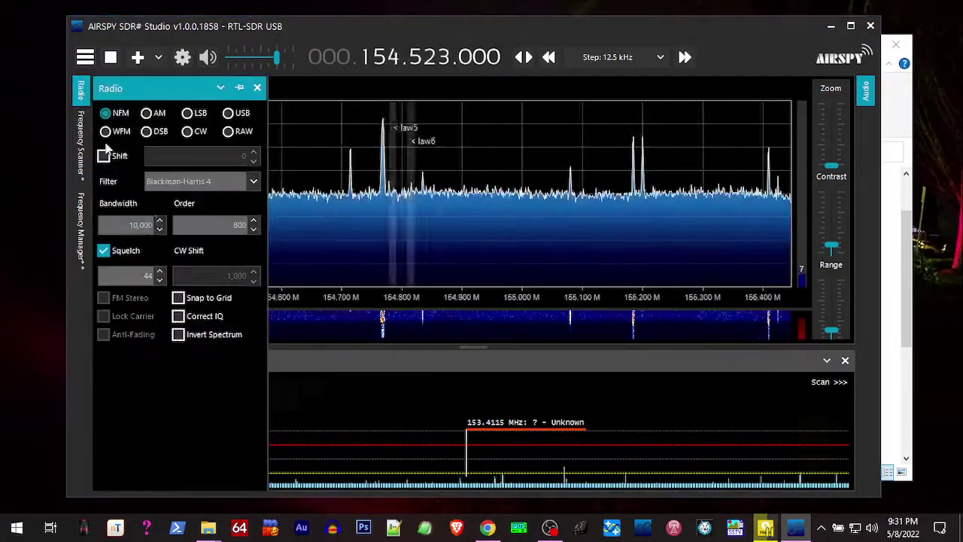
{"action": "left_click", "coordinate": [159, 272]}
{"action": "left_click", "coordinate": [159, 272]}
{"action": "left_click", "coordinate": [160, 272]}
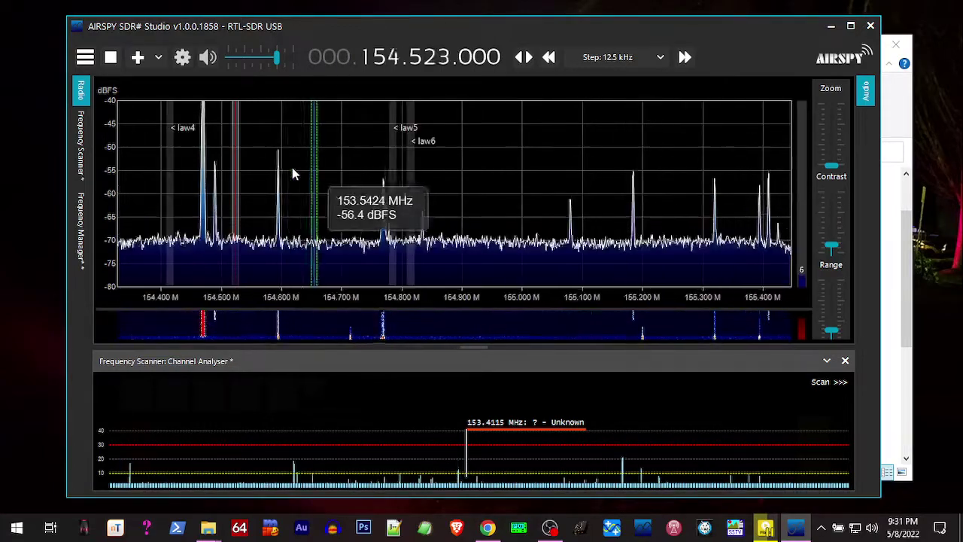
{"action": "left_click", "coordinate": [80, 90]}
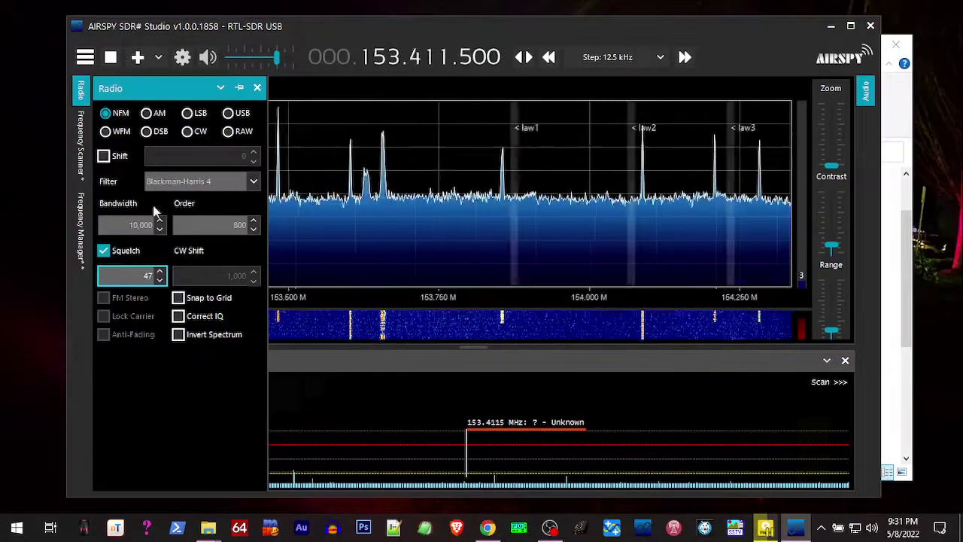
{"action": "left_click", "coordinate": [159, 278]}
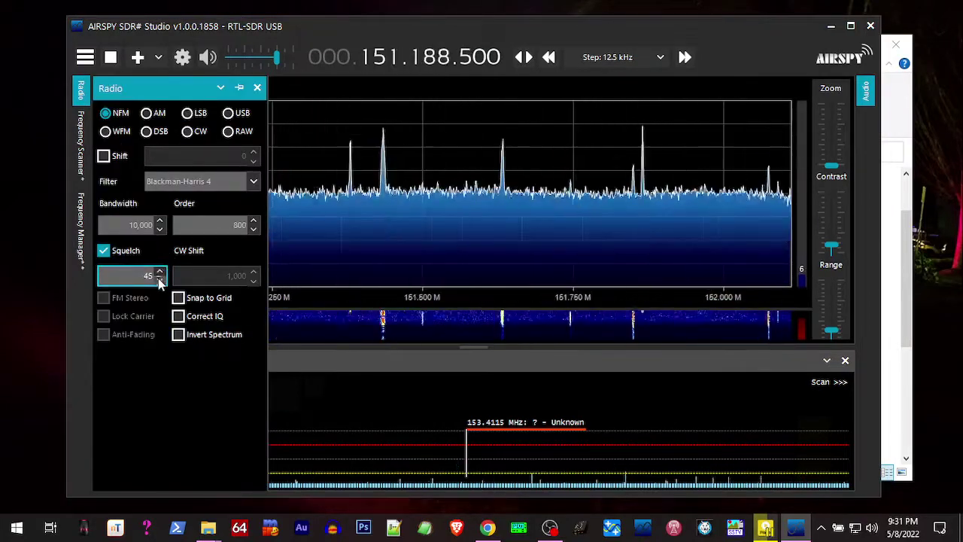
{"action": "left_click", "coordinate": [159, 278]}
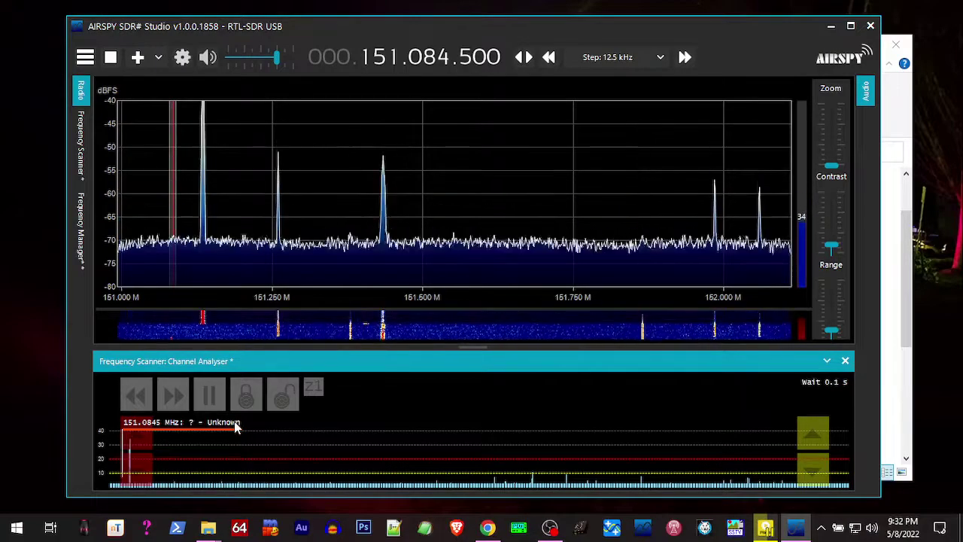
Pause on noisy hits at 152.2415, 154.4645 and 152.248 MHz, resuming the law-ems sweep each time
{"action": "left_click", "coordinate": [216, 399]}
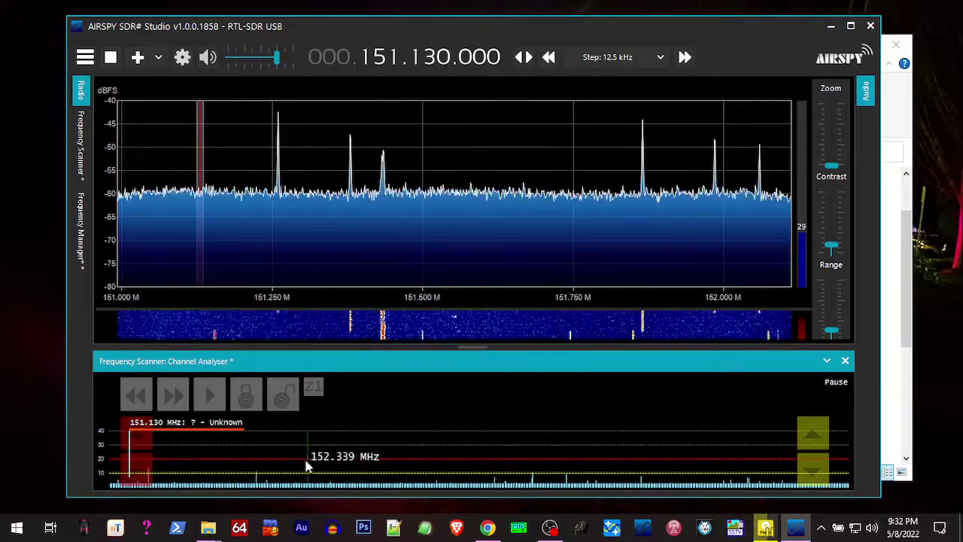
{"action": "left_click", "coordinate": [207, 397]}
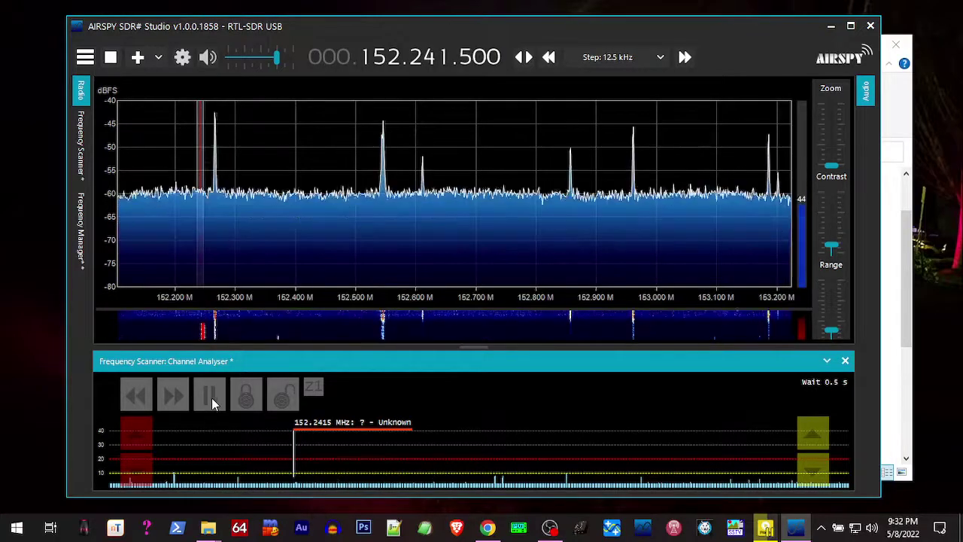
{"action": "left_click", "coordinate": [209, 397]}
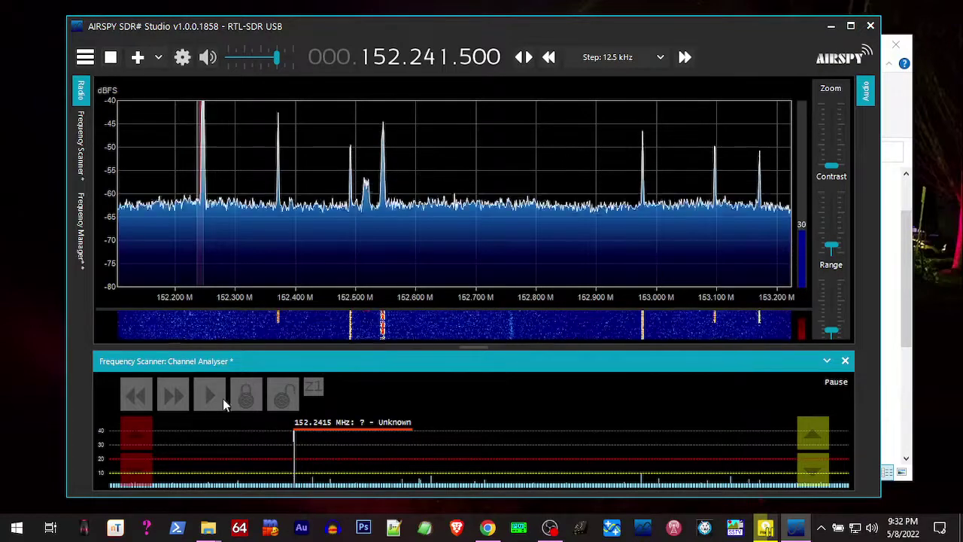
{"action": "left_click", "coordinate": [208, 397]}
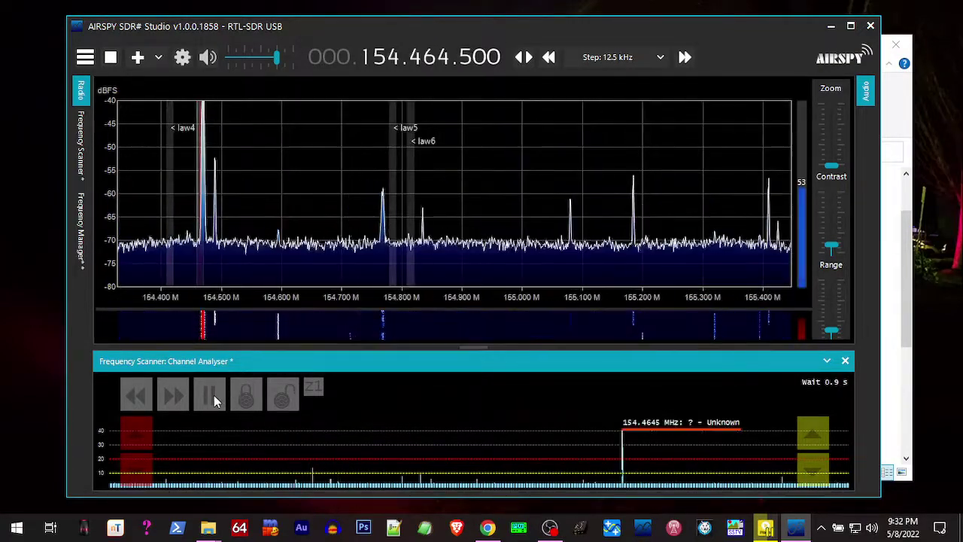
{"action": "left_click", "coordinate": [214, 395]}
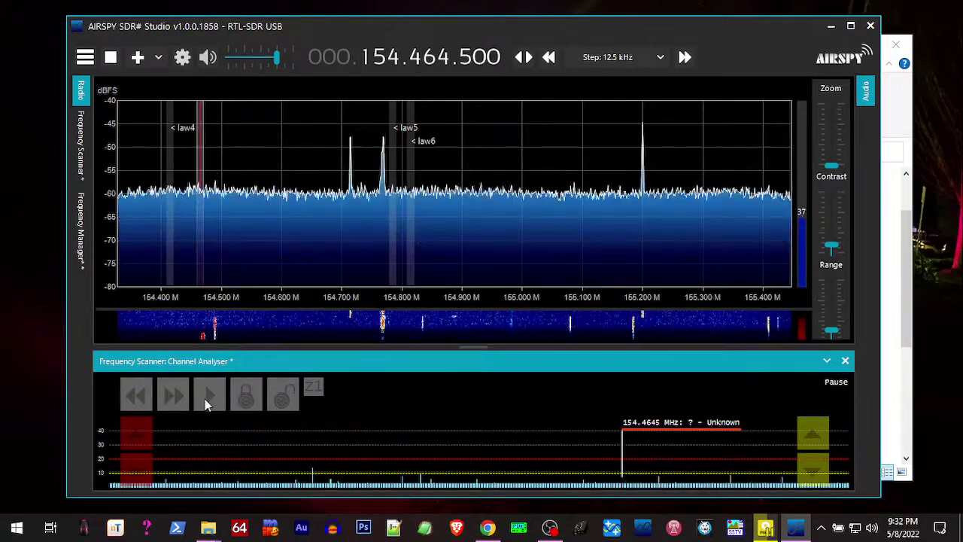
{"action": "left_click", "coordinate": [205, 397]}
{"action": "left_click", "coordinate": [205, 396]}
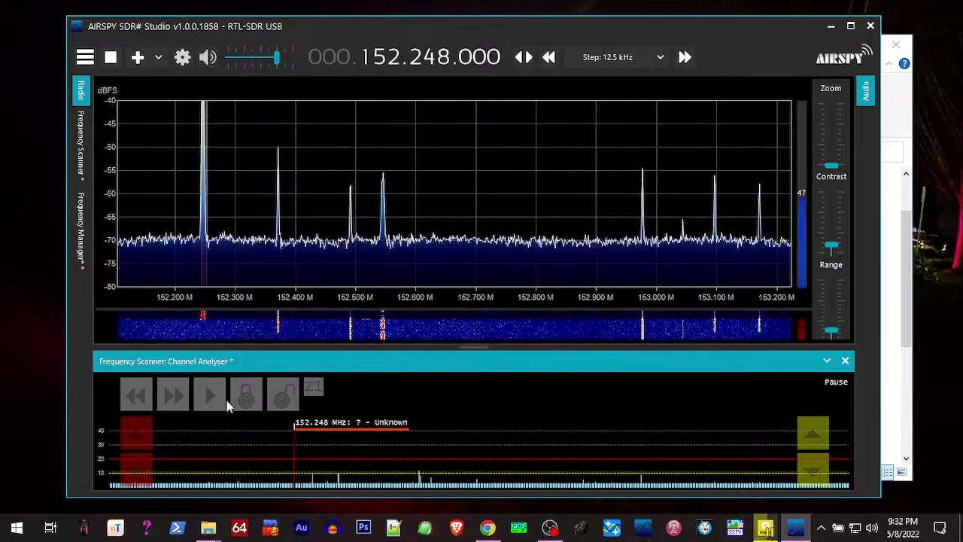
{"action": "left_click", "coordinate": [209, 399]}
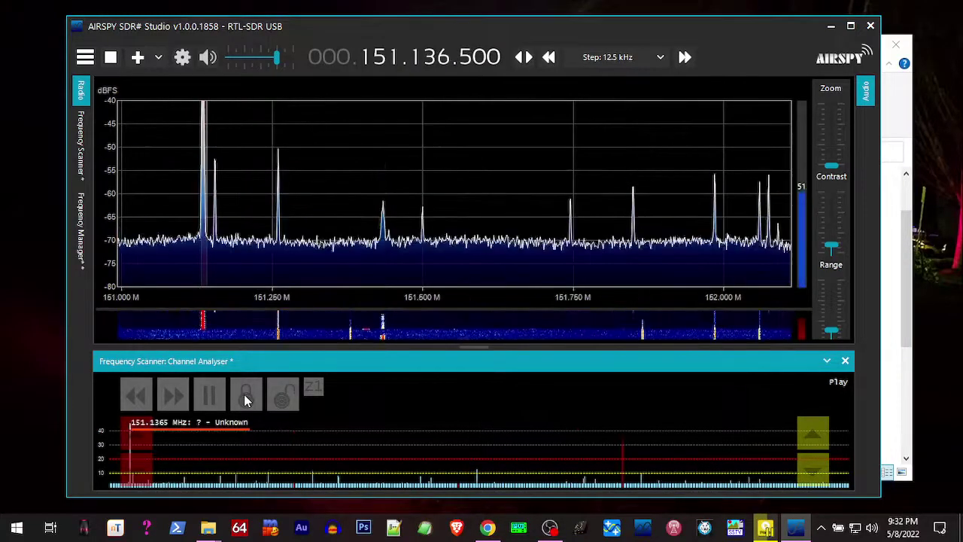
{"action": "left_click", "coordinate": [218, 405]}
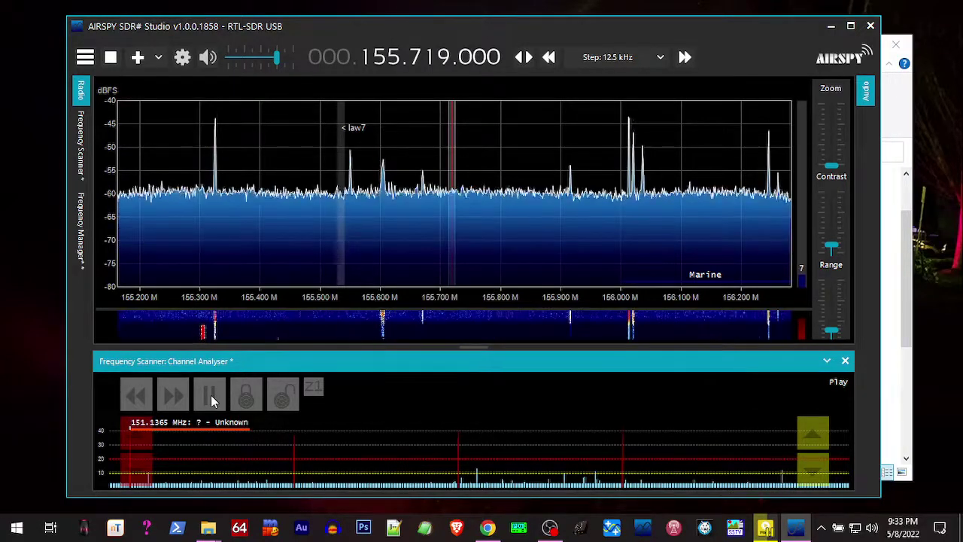
{"action": "left_click", "coordinate": [173, 406]}
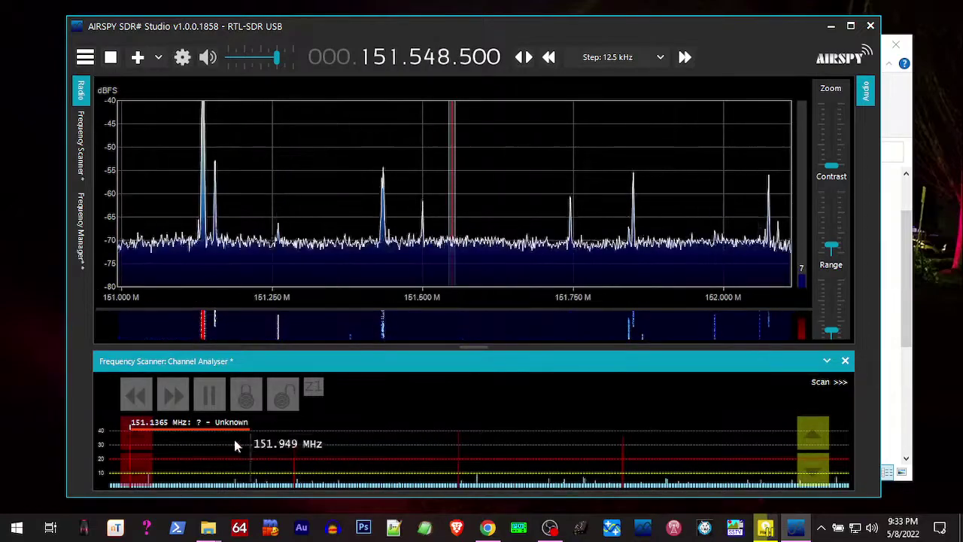
Pause the law-ems scan at 155.069 MHz
{"action": "left_click", "coordinate": [219, 409]}
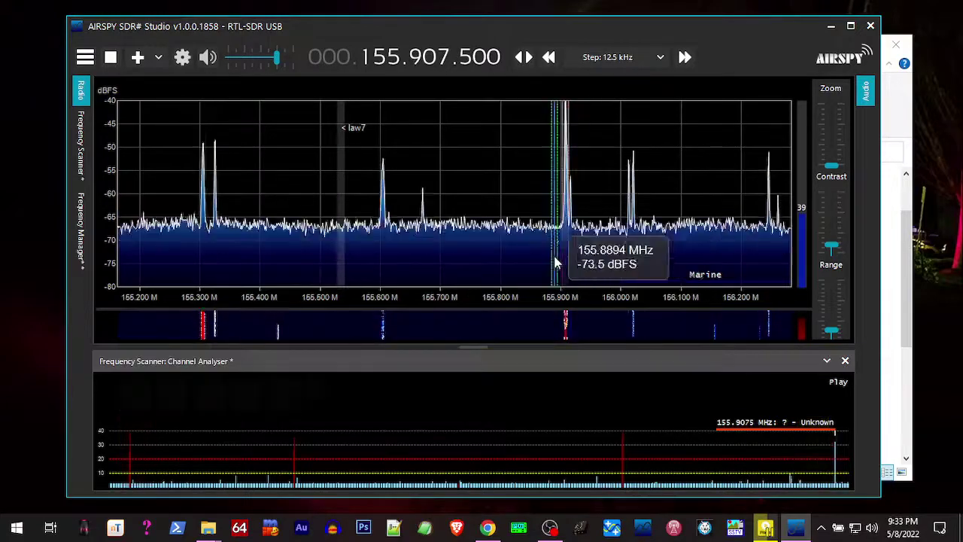
{"action": "mouse_move", "coordinate": [274, 381]}
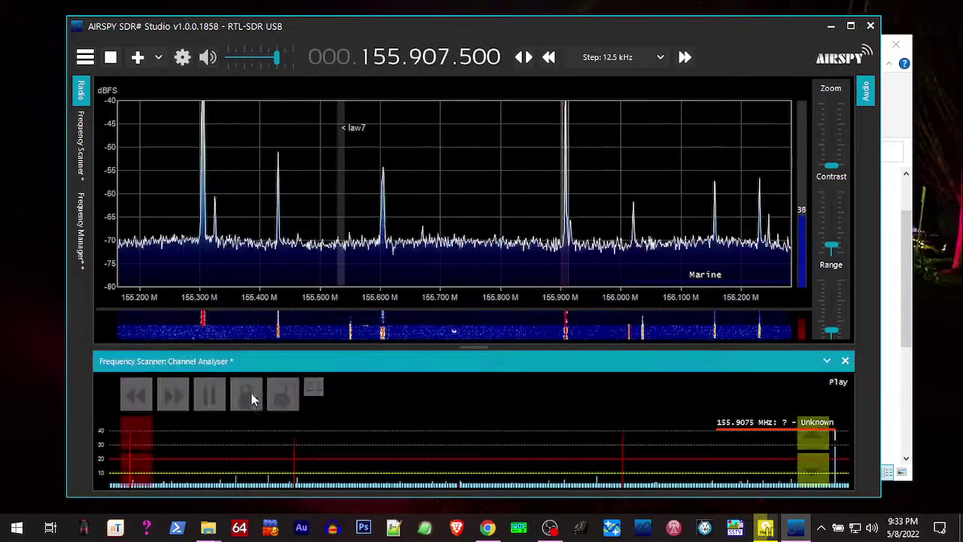